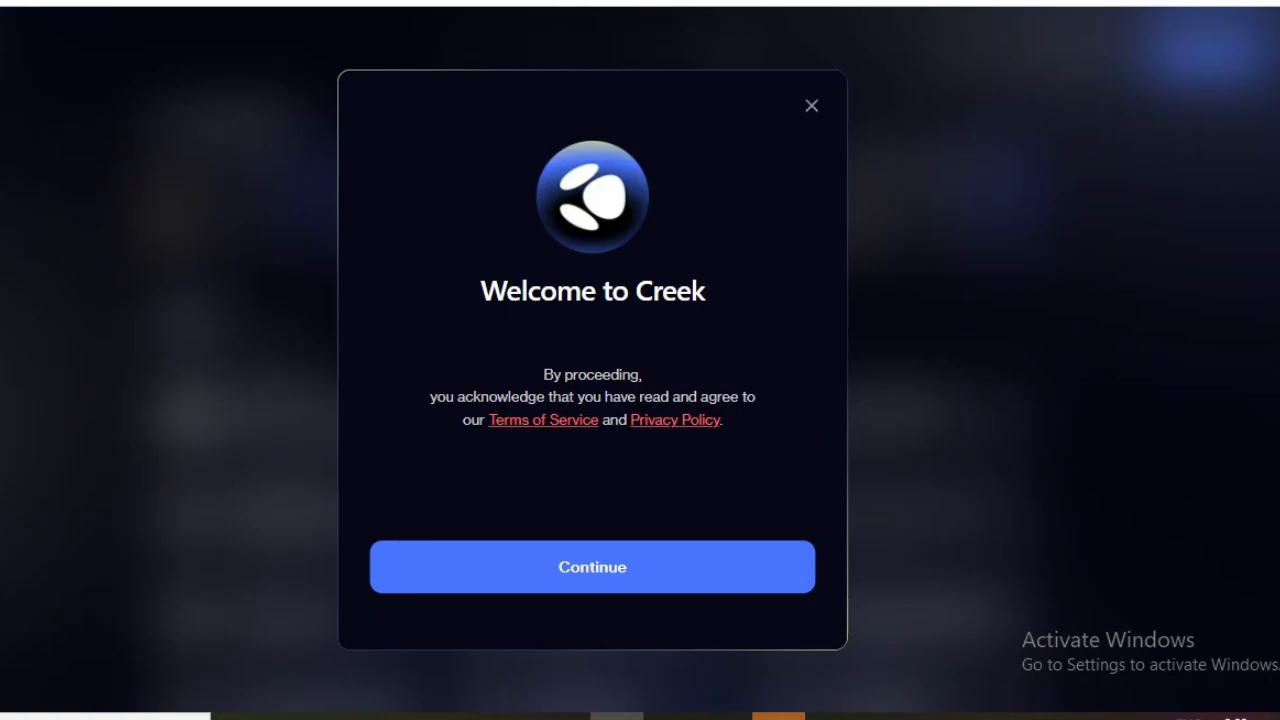
Switch to Telegram and browse back through the channel's November 9 posts
left_click(725, 716)
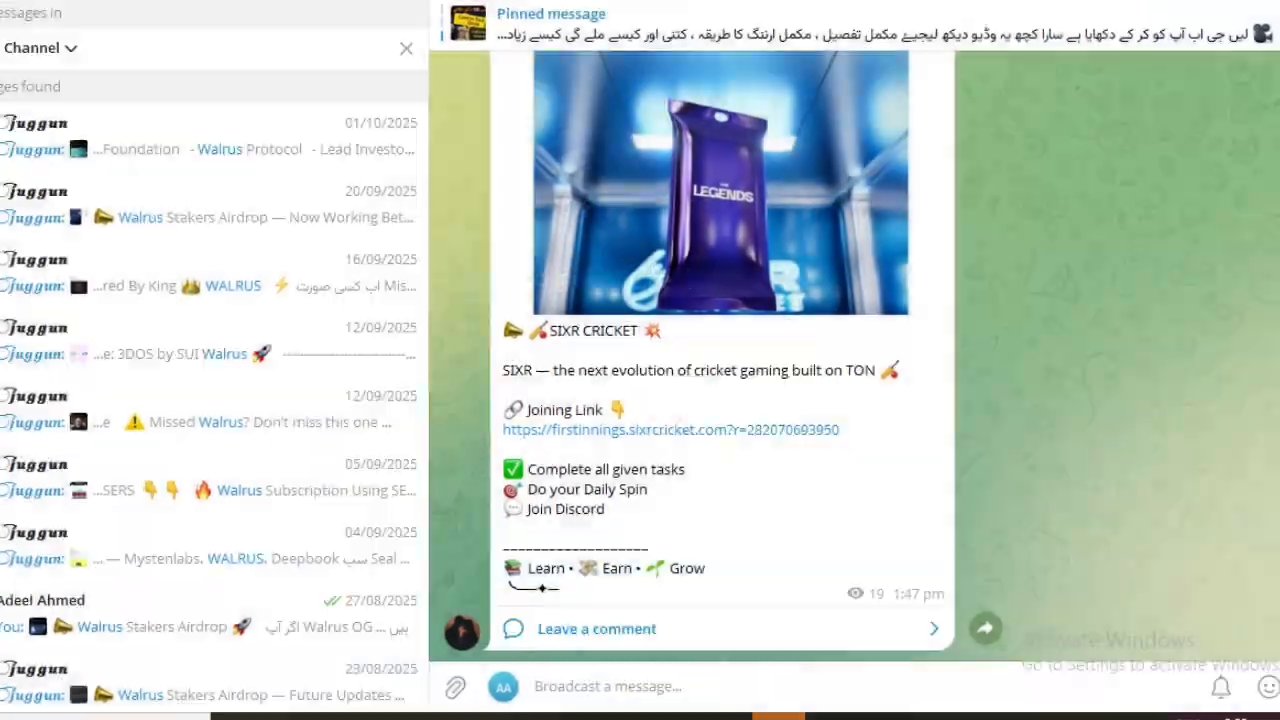
scroll(727, 357, "up", 15)
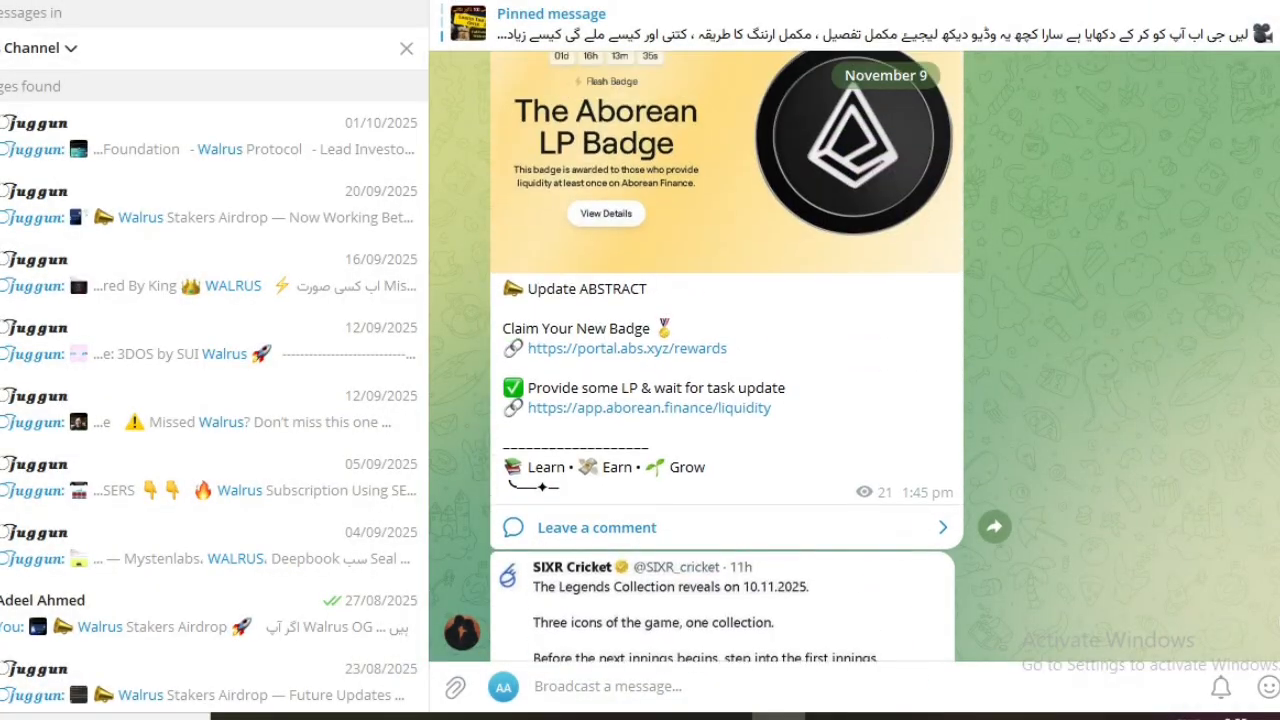
scroll(727, 357, "up", 12)
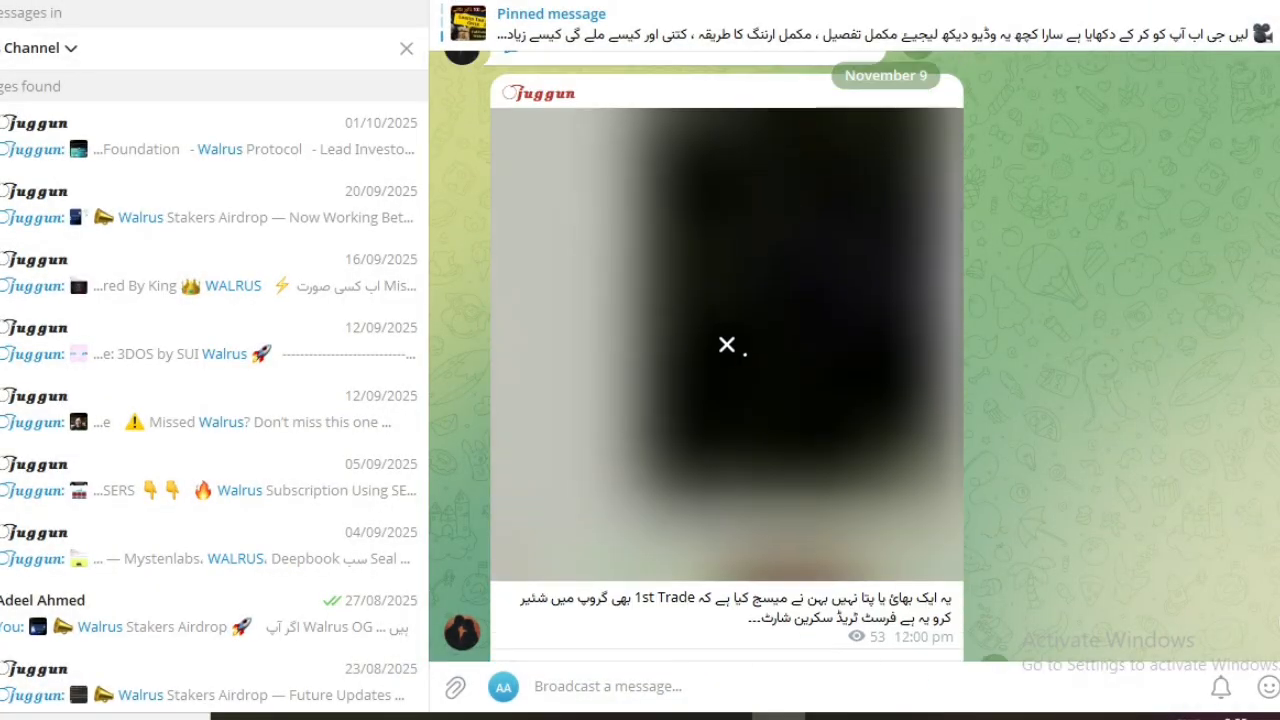
scroll(727, 357, "up", 10)
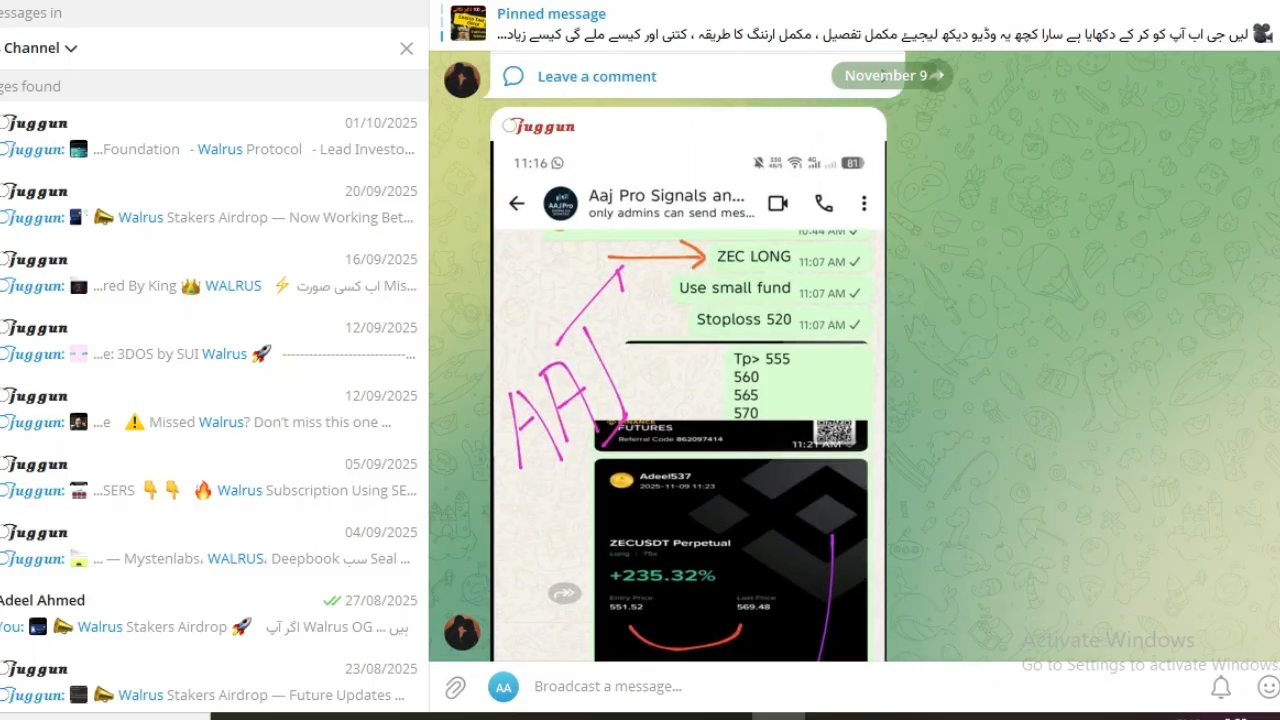
scroll(727, 357, "up", 10)
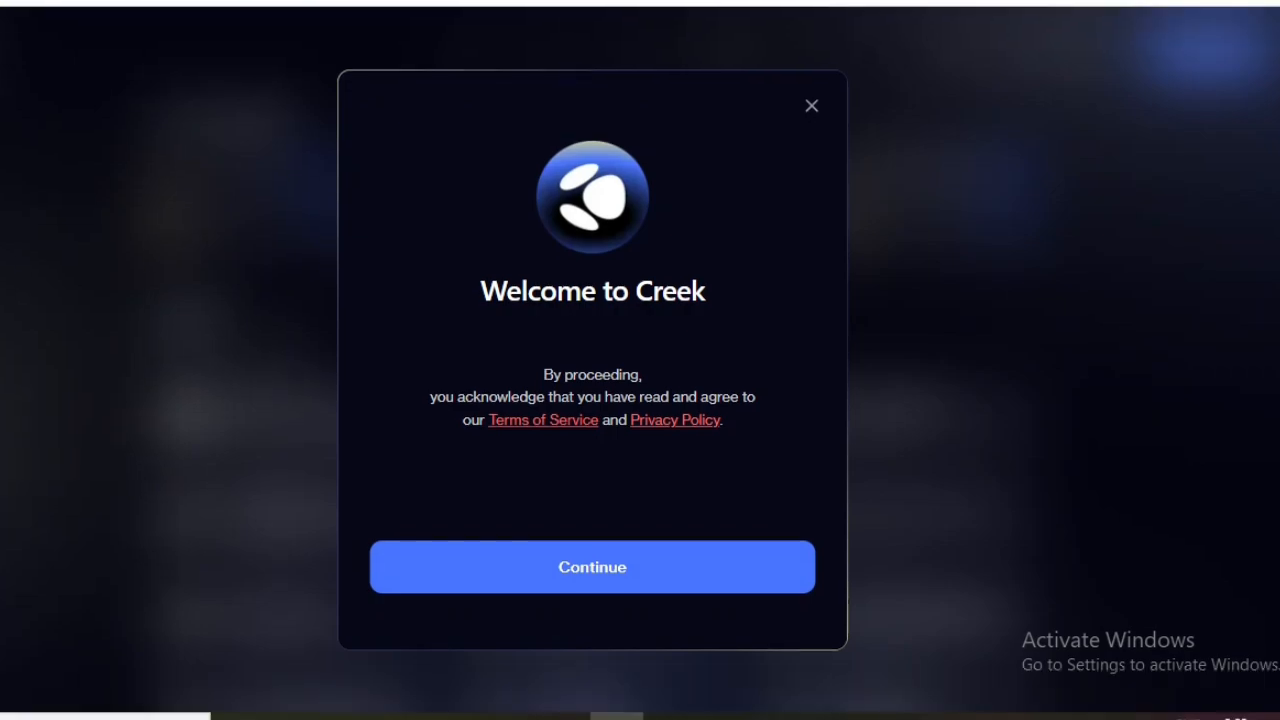
Switch to the Creek site, accept its welcome terms, and connect the Slush wallet by approving the connection request
left_click(592, 620)
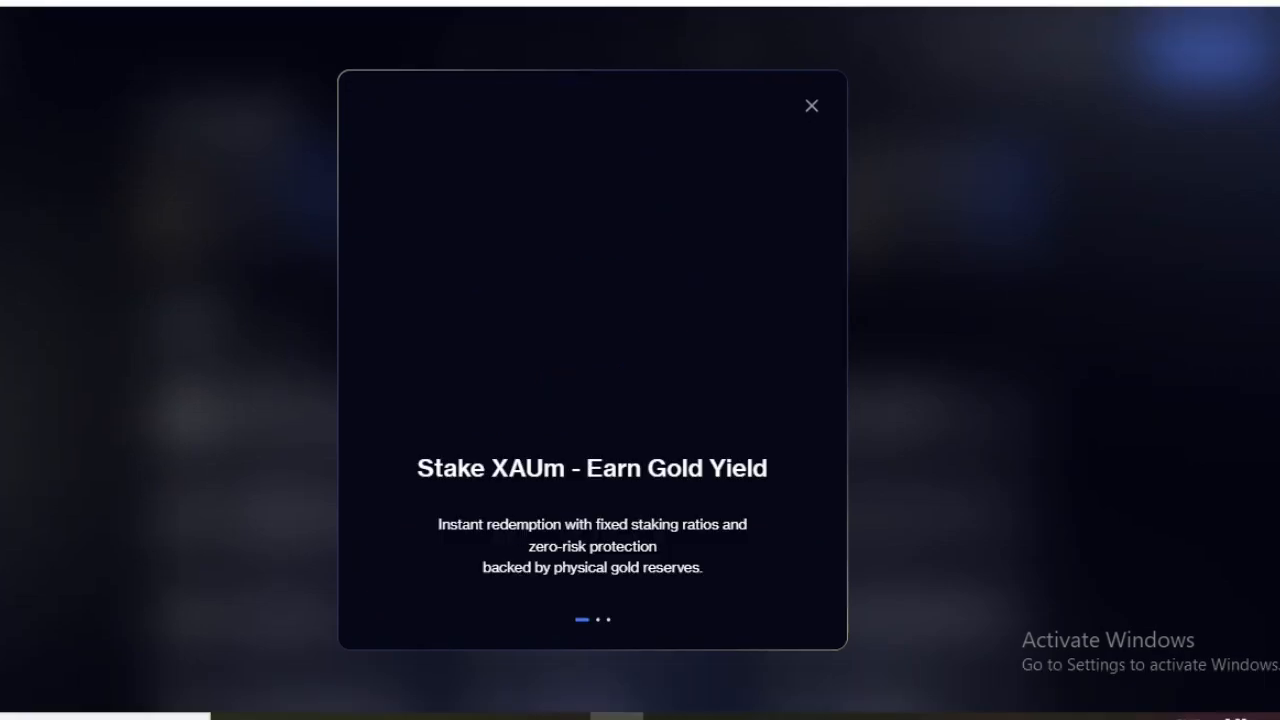
left_click(811, 105)
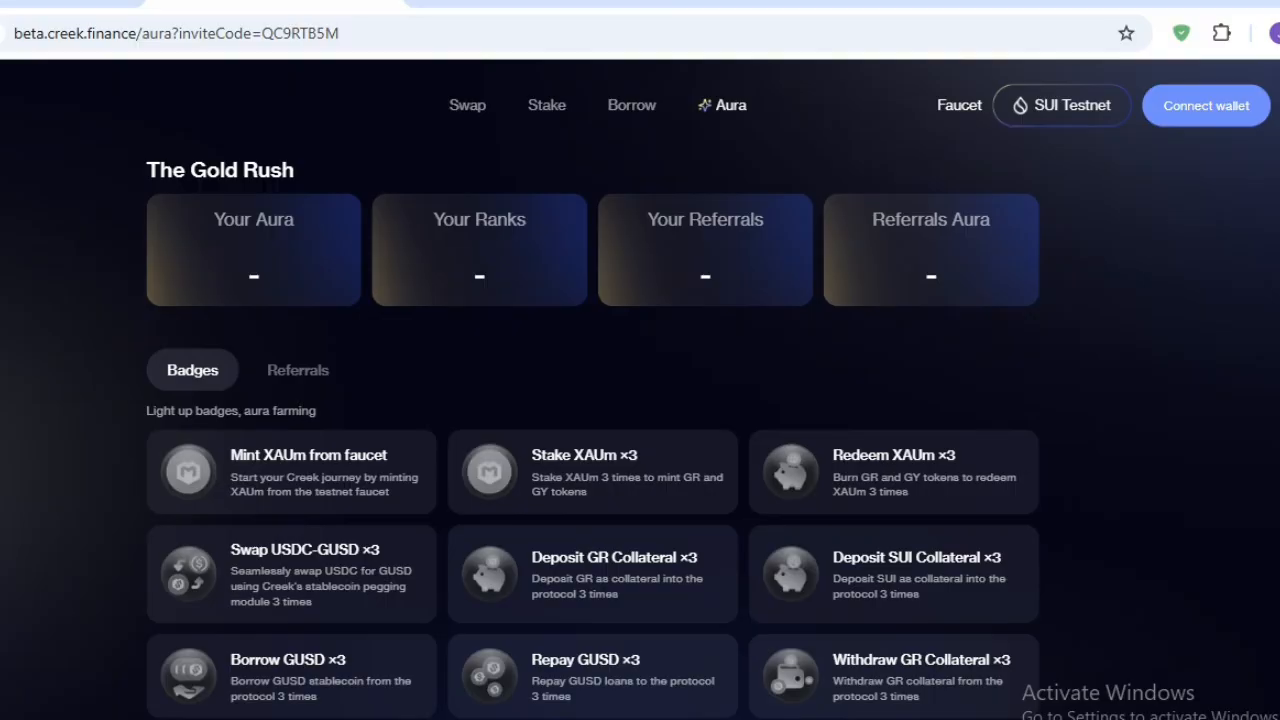
left_click(1206, 105)
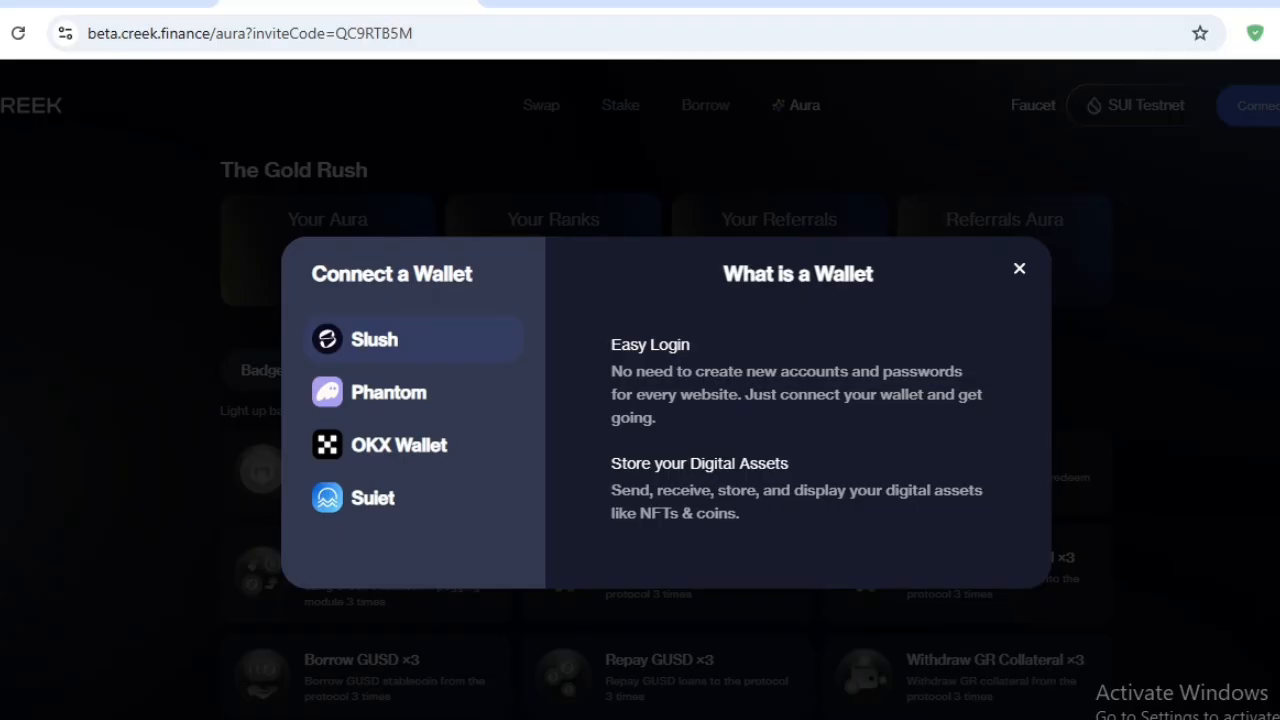
left_click(414, 340)
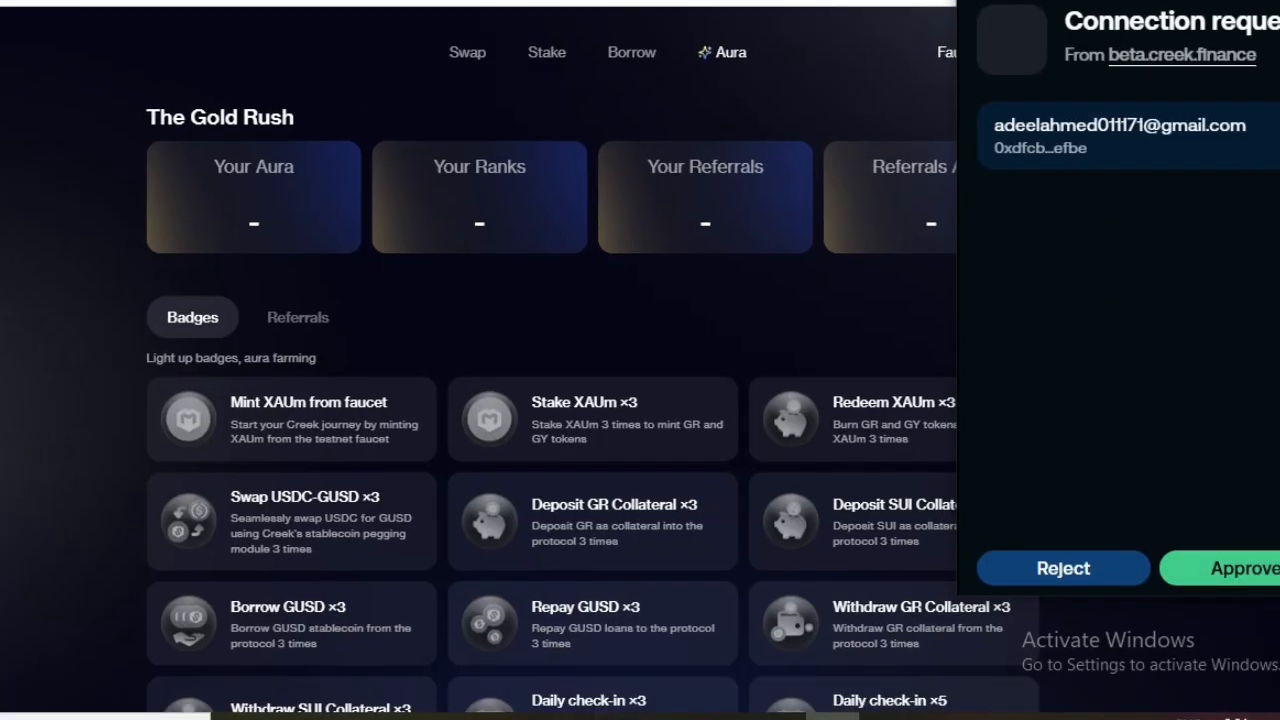
left_click(1245, 621)
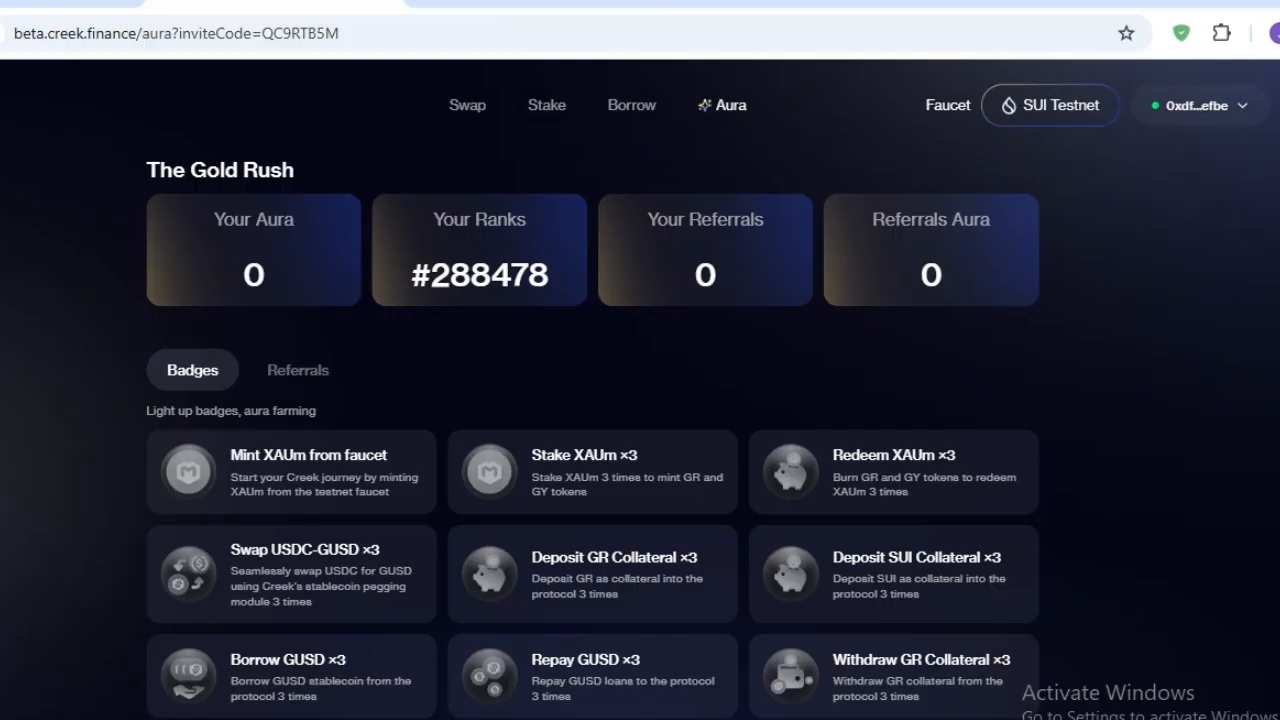
Examine the Aura page's Gold Rush stats and its full list of badge tasks, including the social and referral ones
scroll(593, 400, "down", 3)
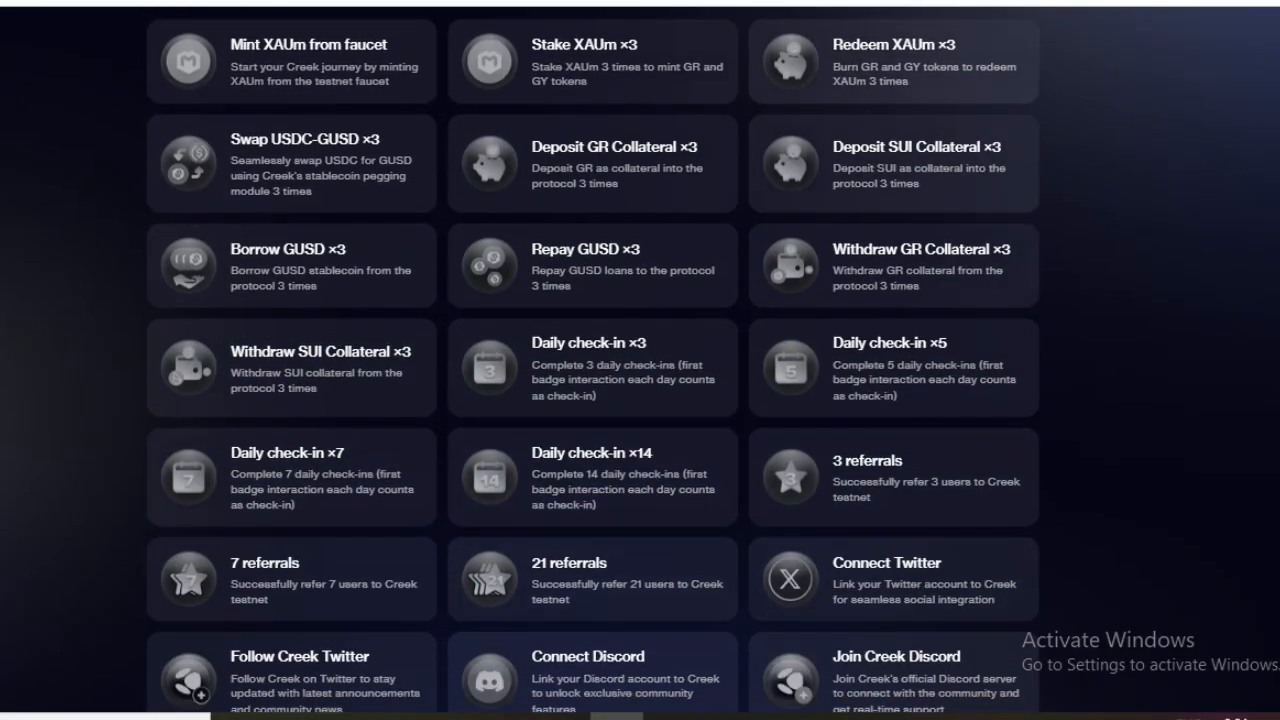
scroll(593, 360, "up", 4)
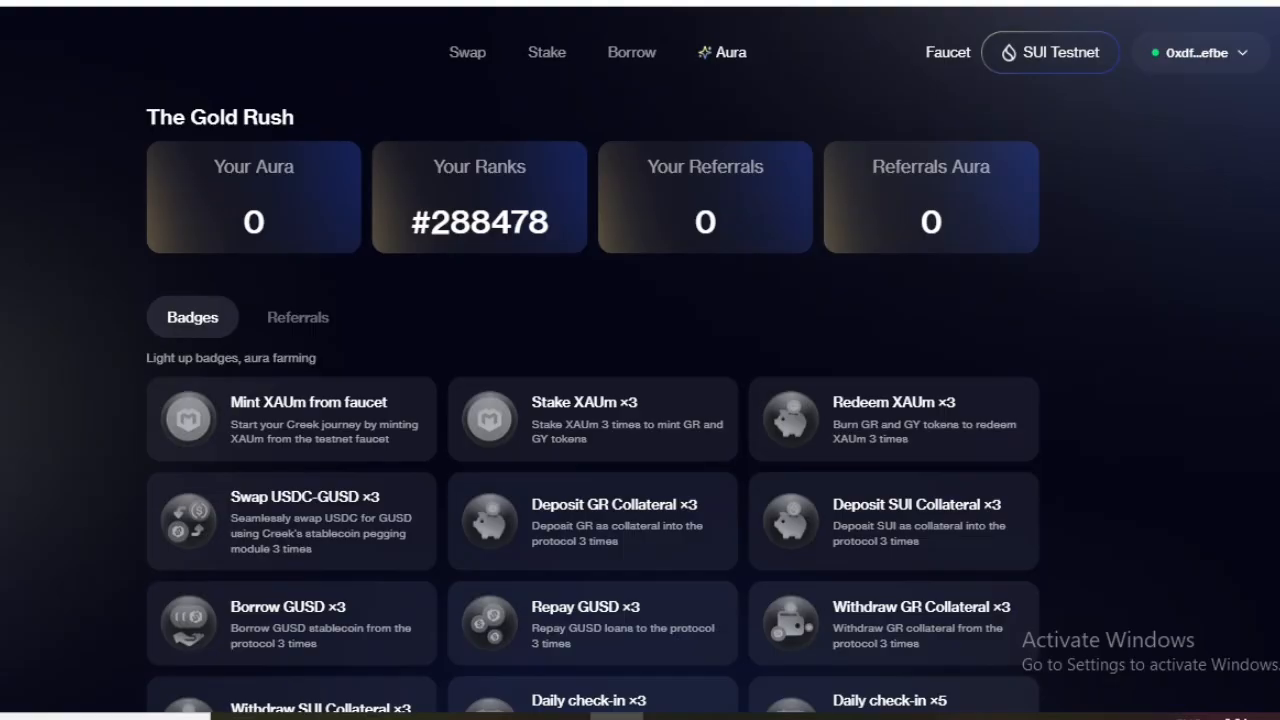
scroll(593, 400, "down", 2)
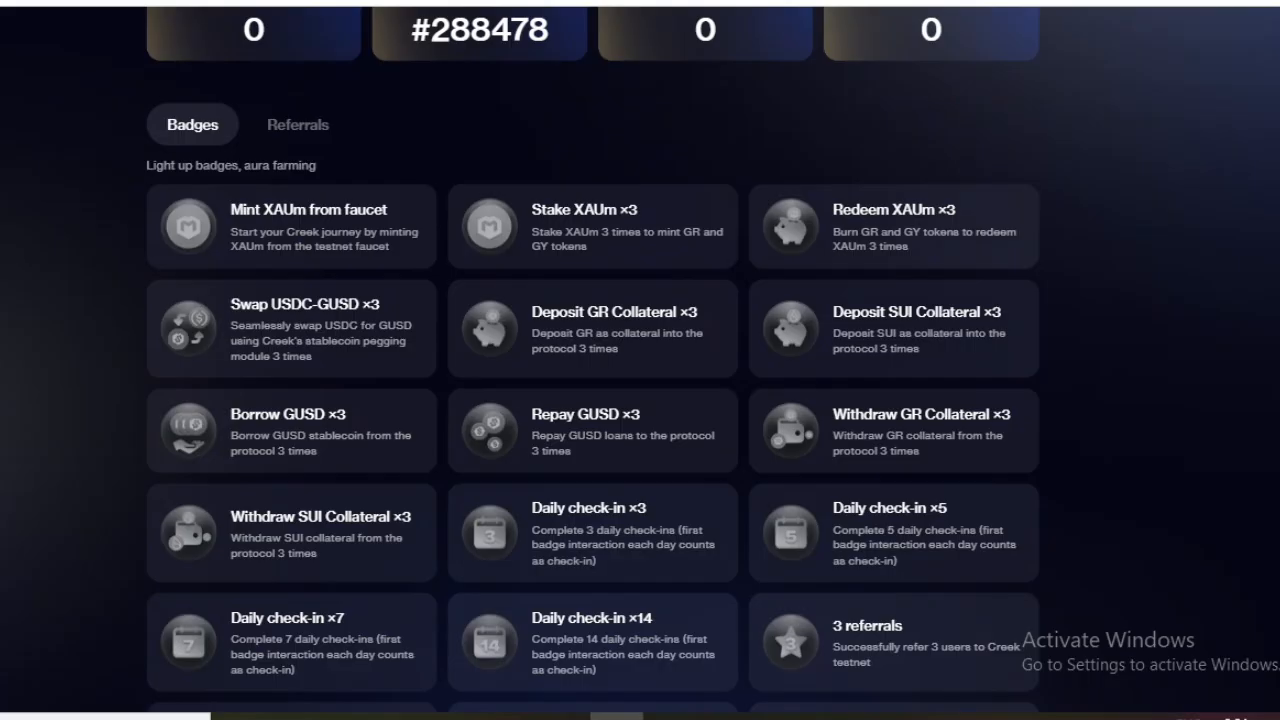
scroll(593, 400, "down", 2)
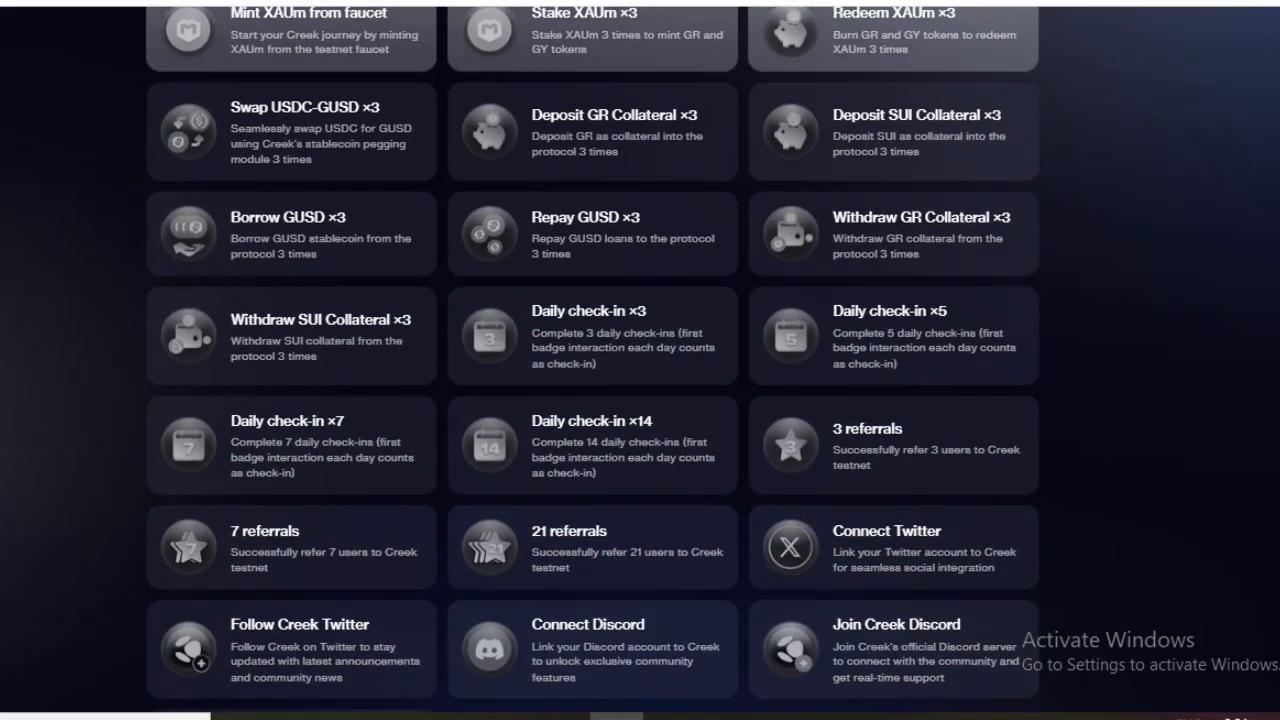
scroll(593, 400, "down", 2)
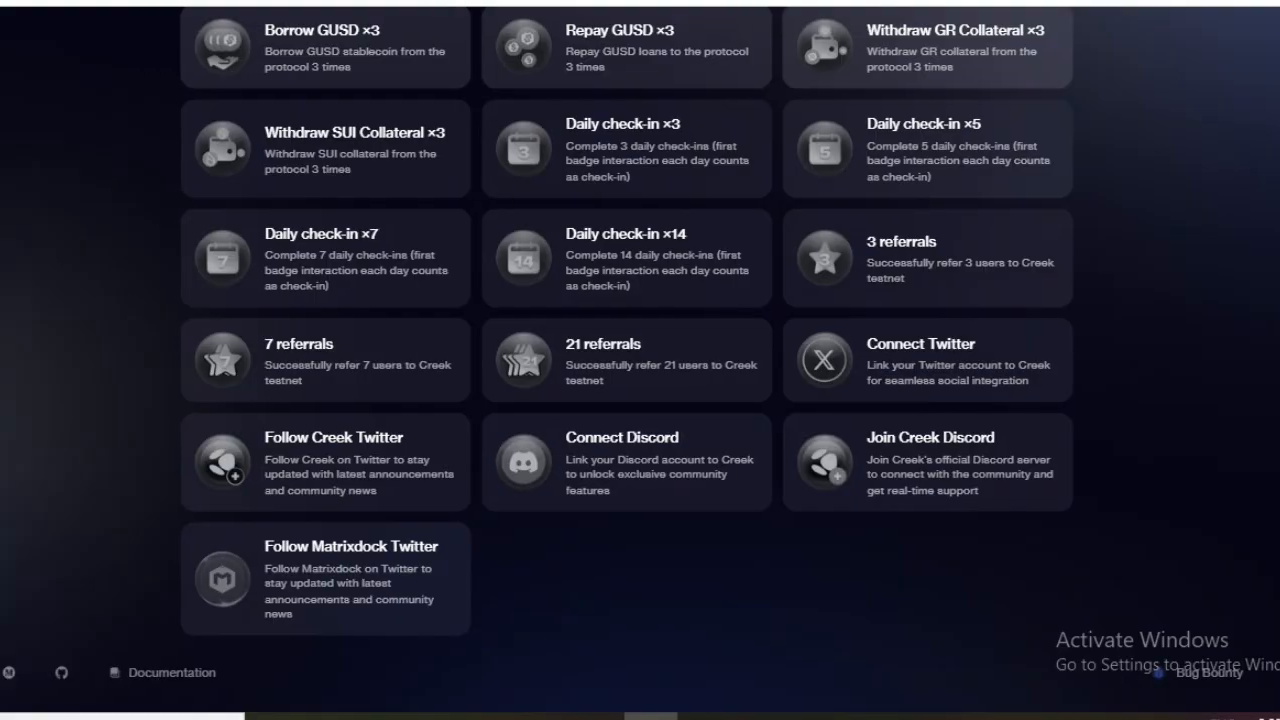
scroll(627, 360, "up", 2)
scroll(627, 360, "up", 4)
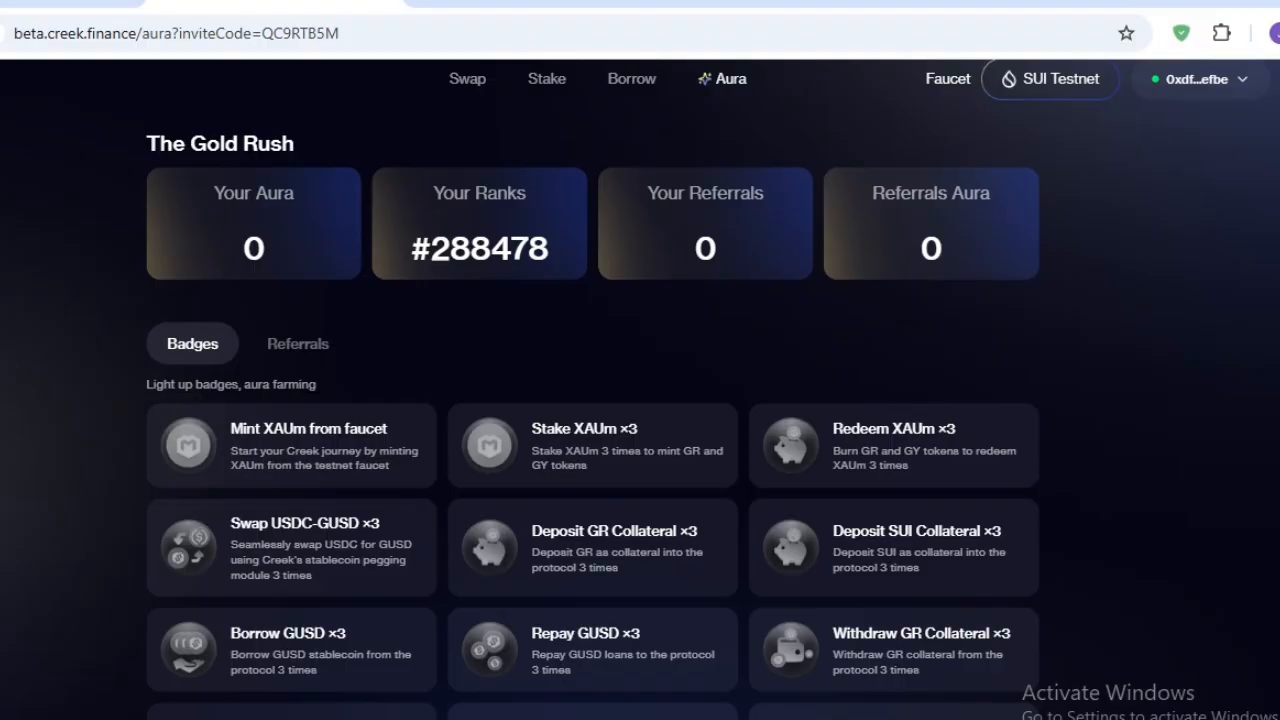
scroll(640, 400, "down", 3)
scroll(640, 400, "up", 3)
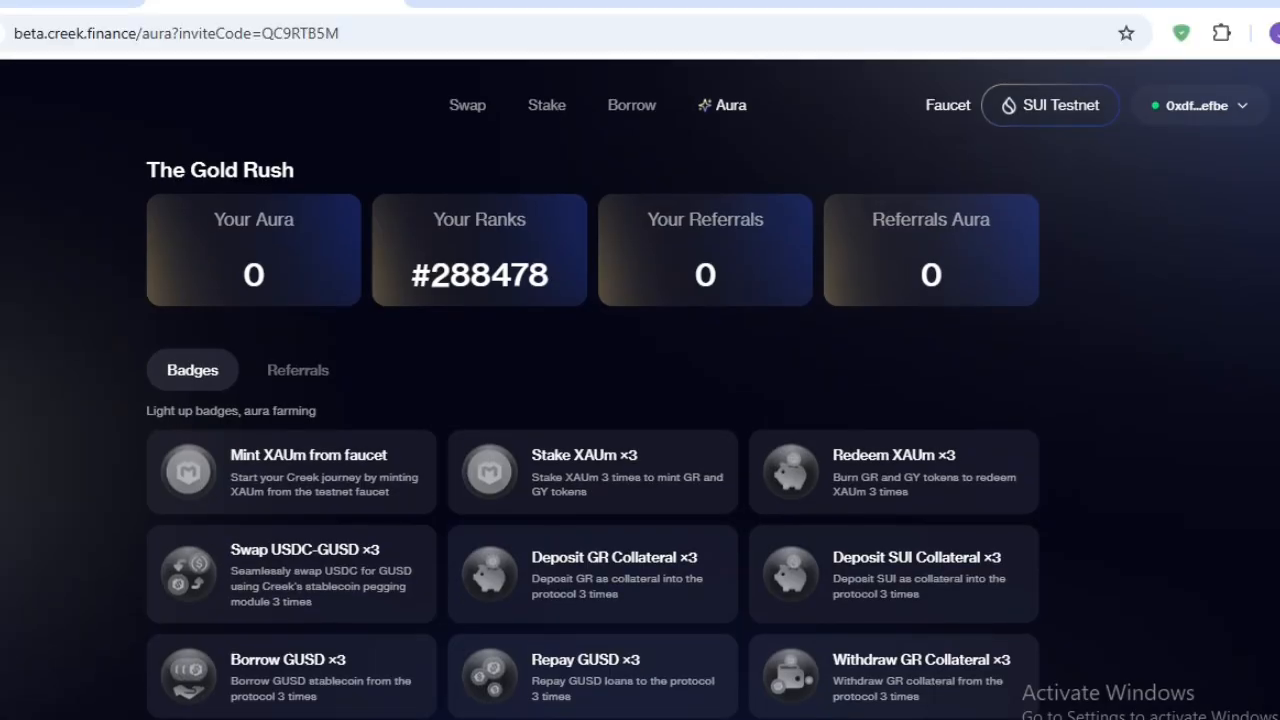
Review the faucet's token options and submit a mint of 1 XAUm
left_click(948, 105)
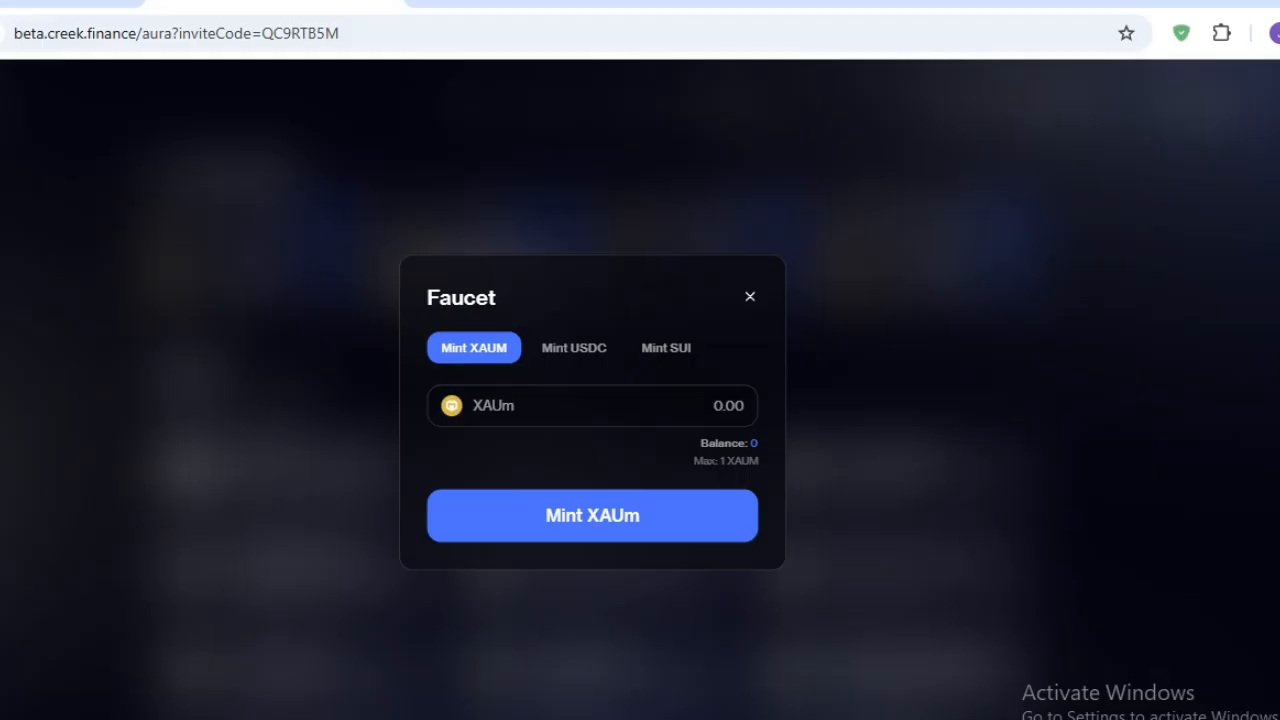
left_click(574, 347)
left_click(666, 347)
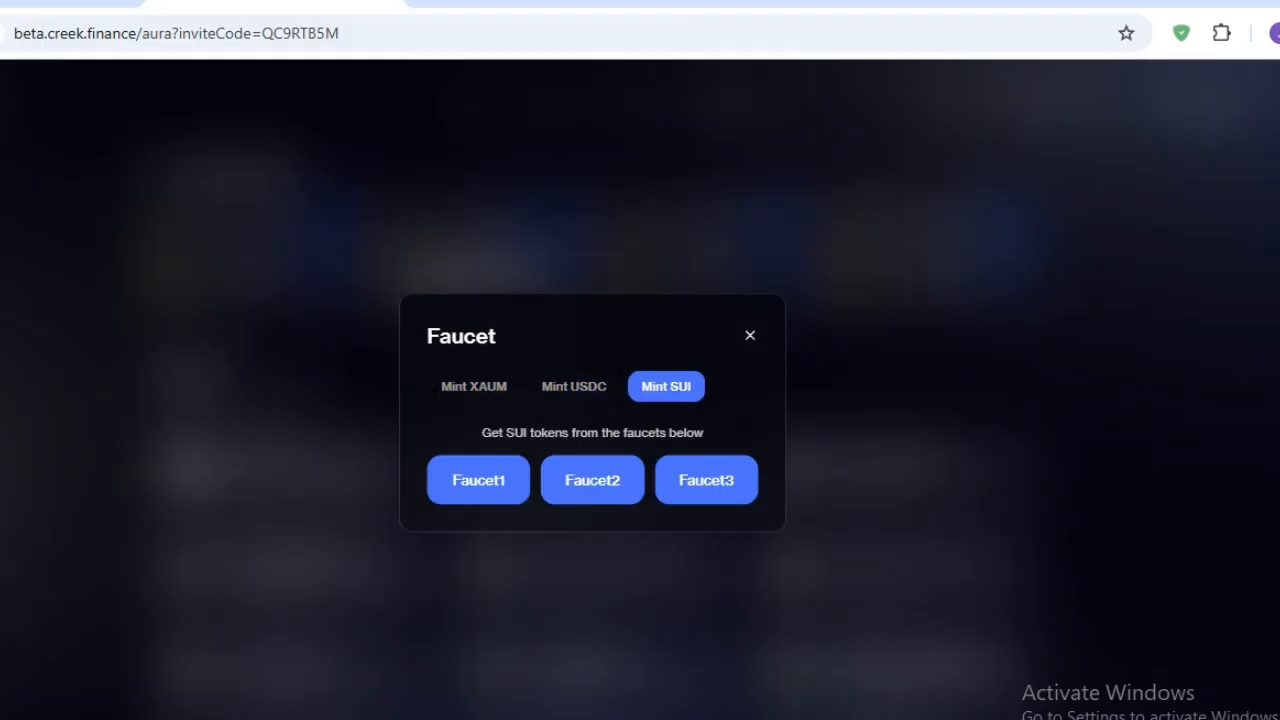
left_click(474, 386)
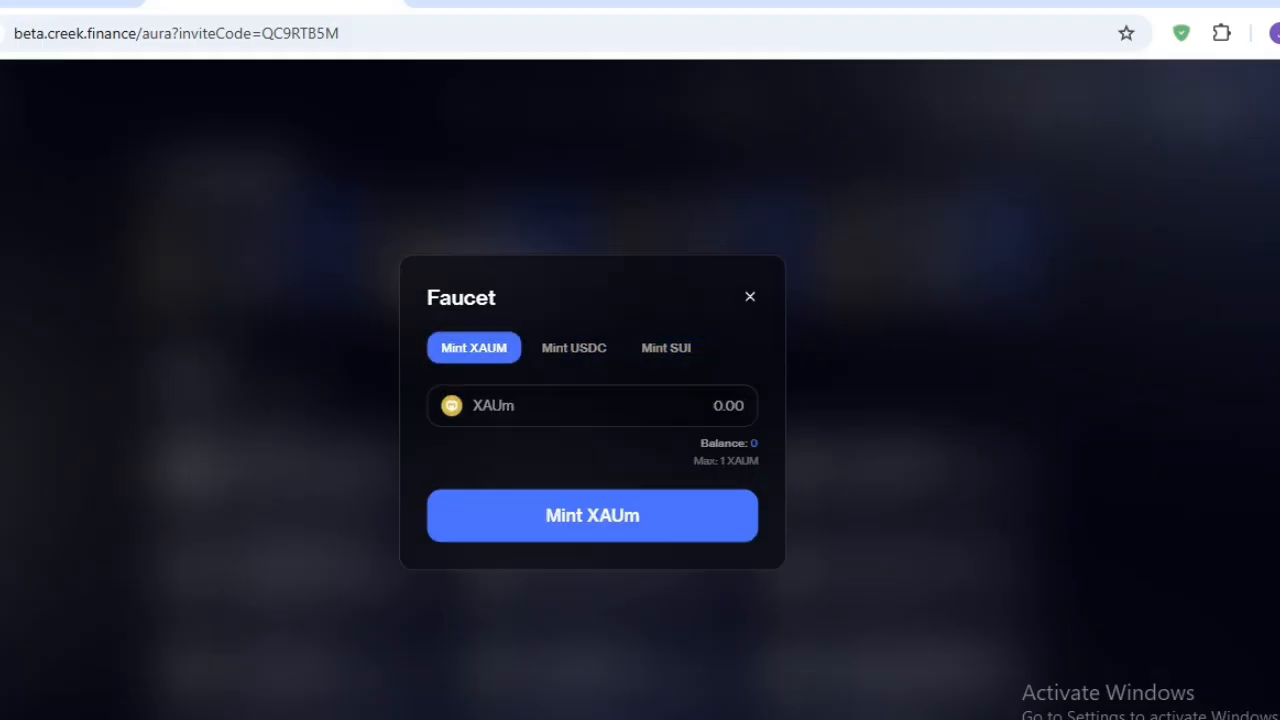
type("1")
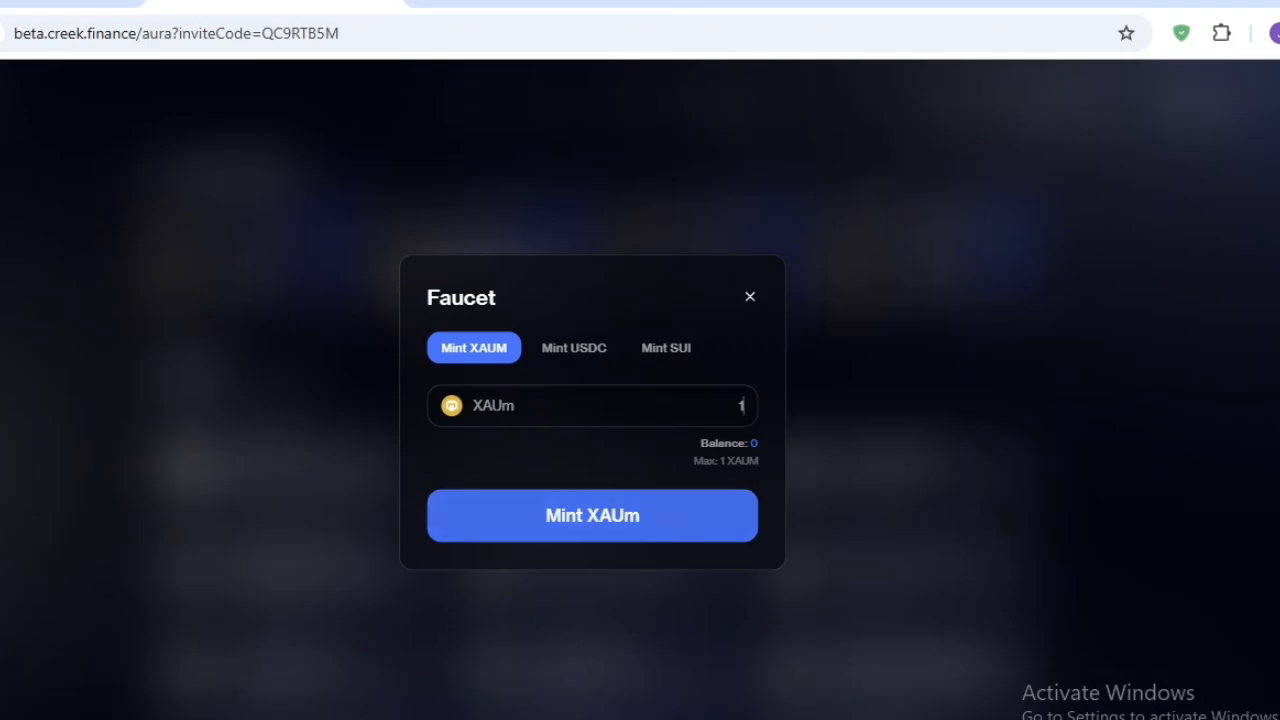
left_click(592, 515)
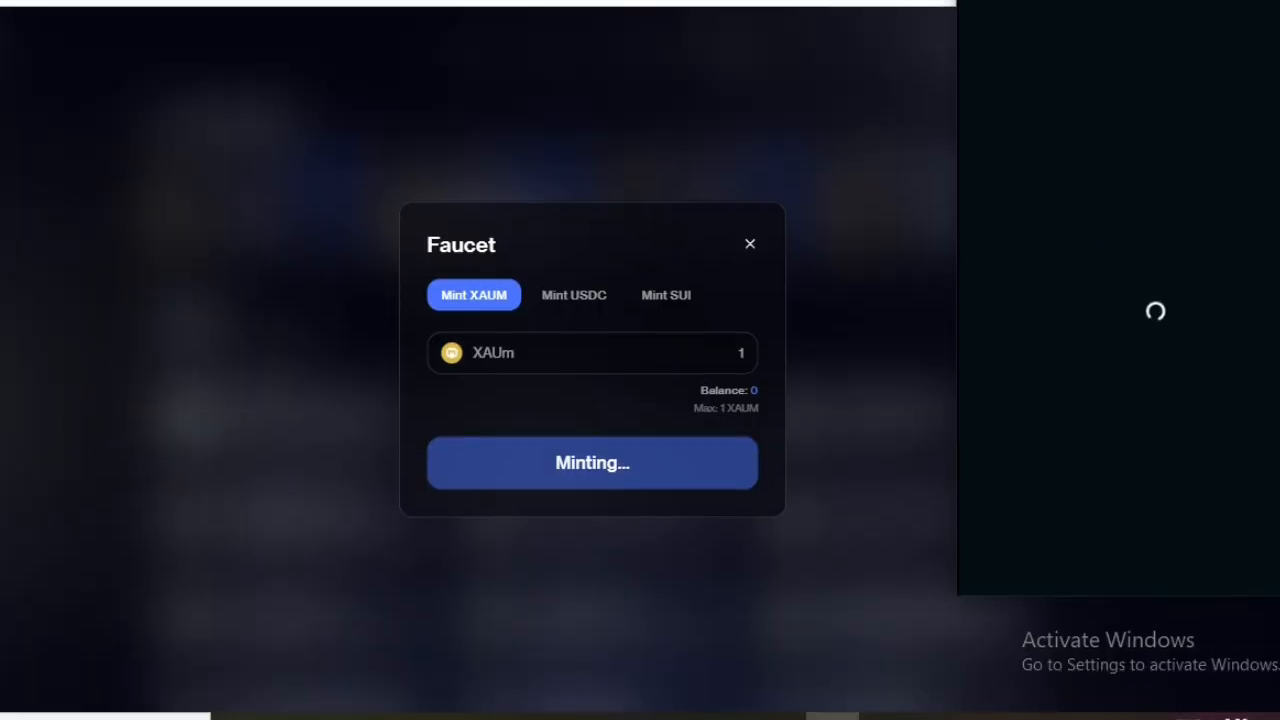
Approve the XAUm mint in the Slush wallet and unlock it with the wallet password
left_click(1245, 568)
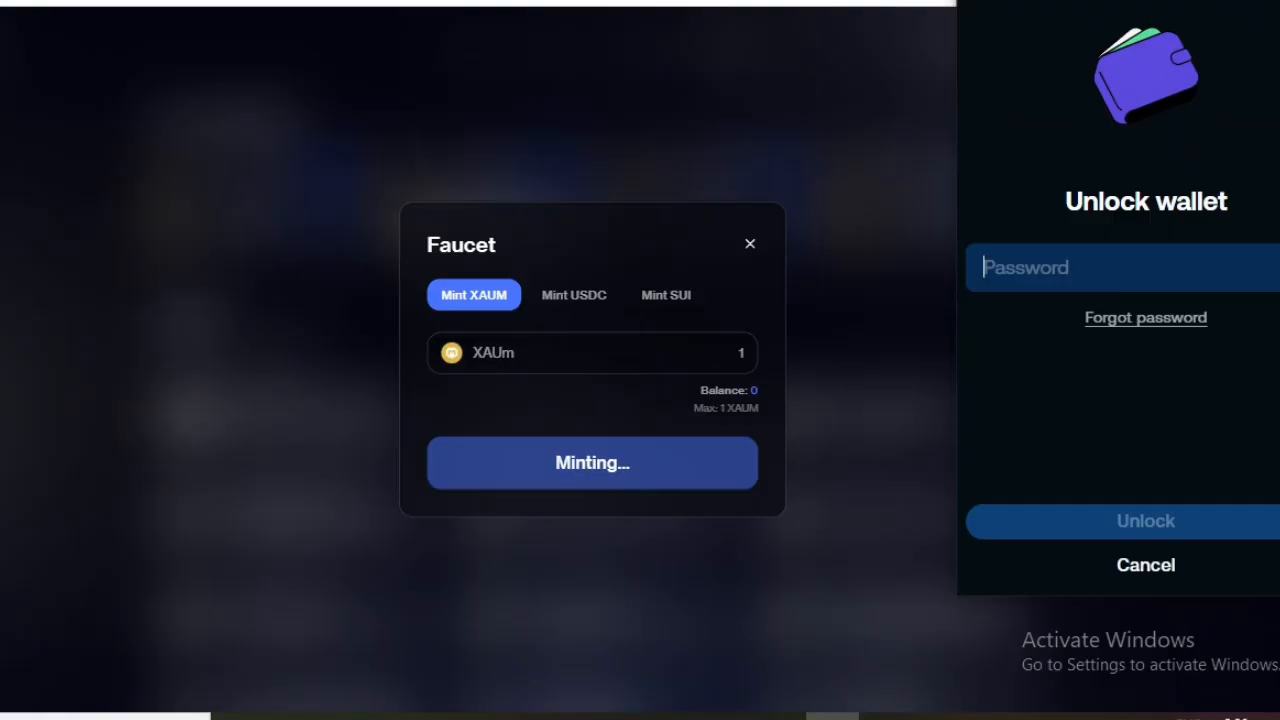
type("•••")
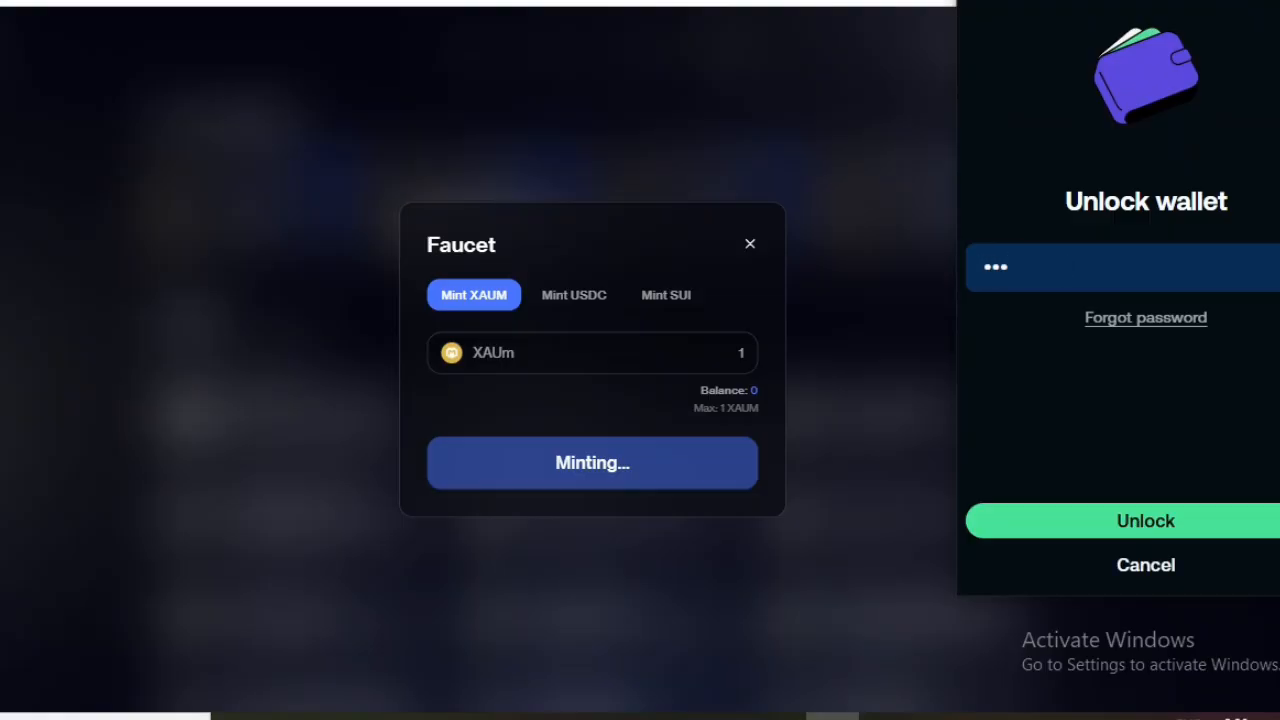
type("••••••••")
key("Return")
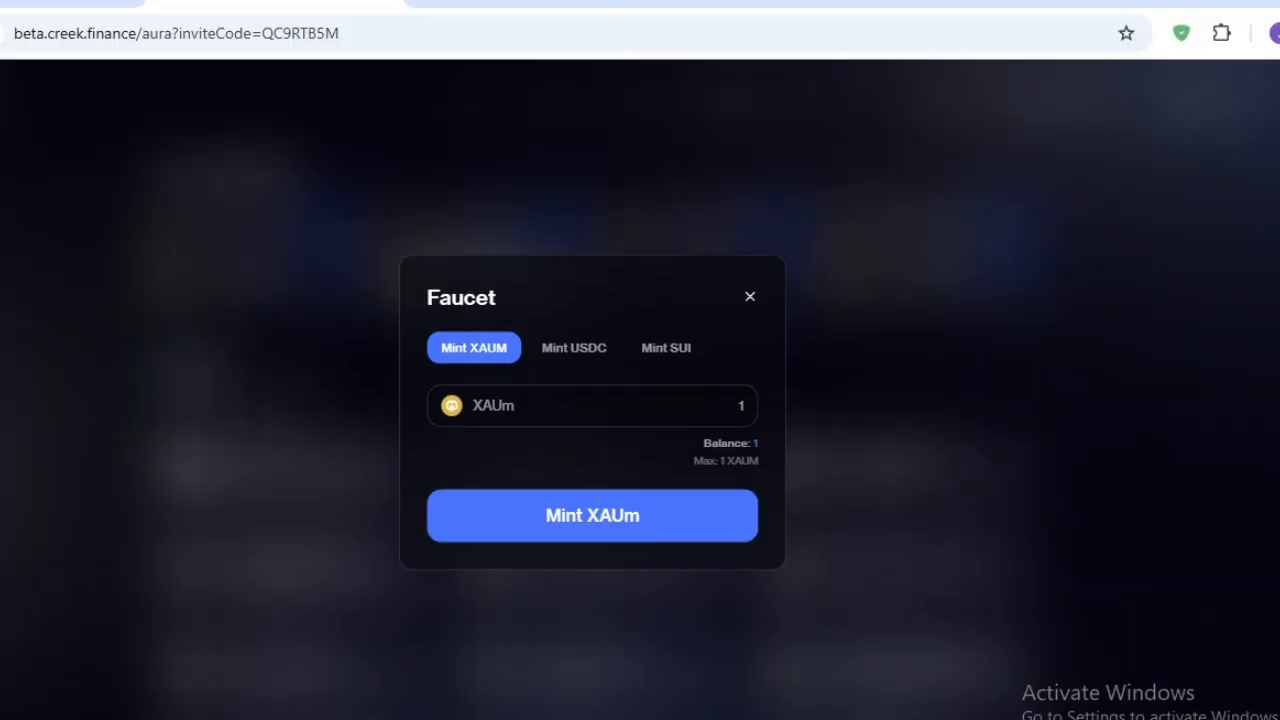
Mint 10 USDC from the faucet and approve the transaction request in the Slush wallet
left_click(574, 348)
left_click(739, 406)
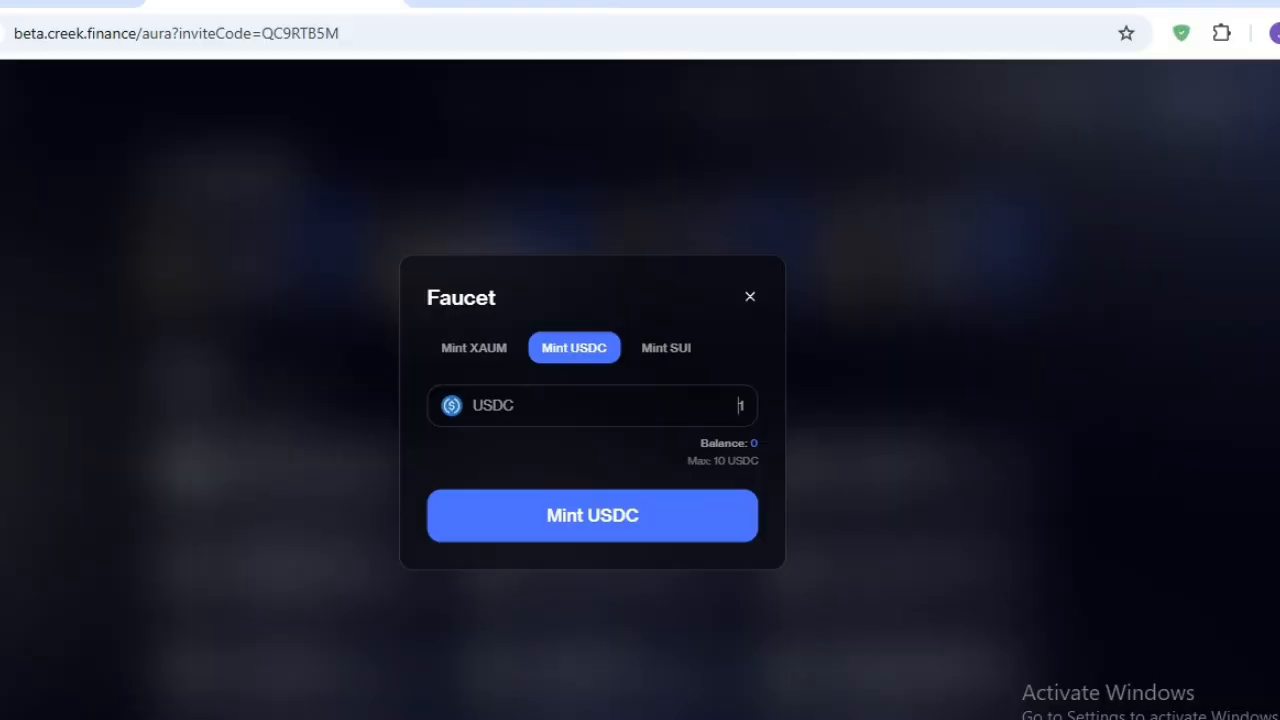
type("0")
left_click(592, 516)
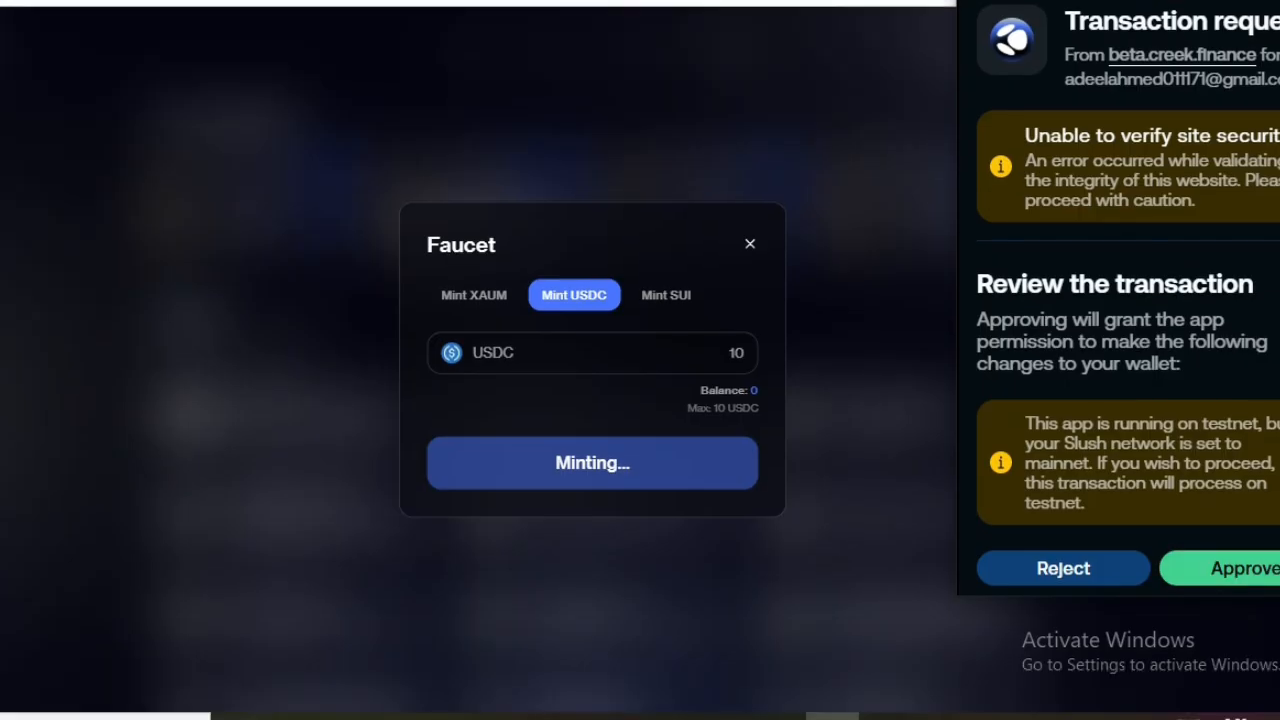
left_click(1244, 621)
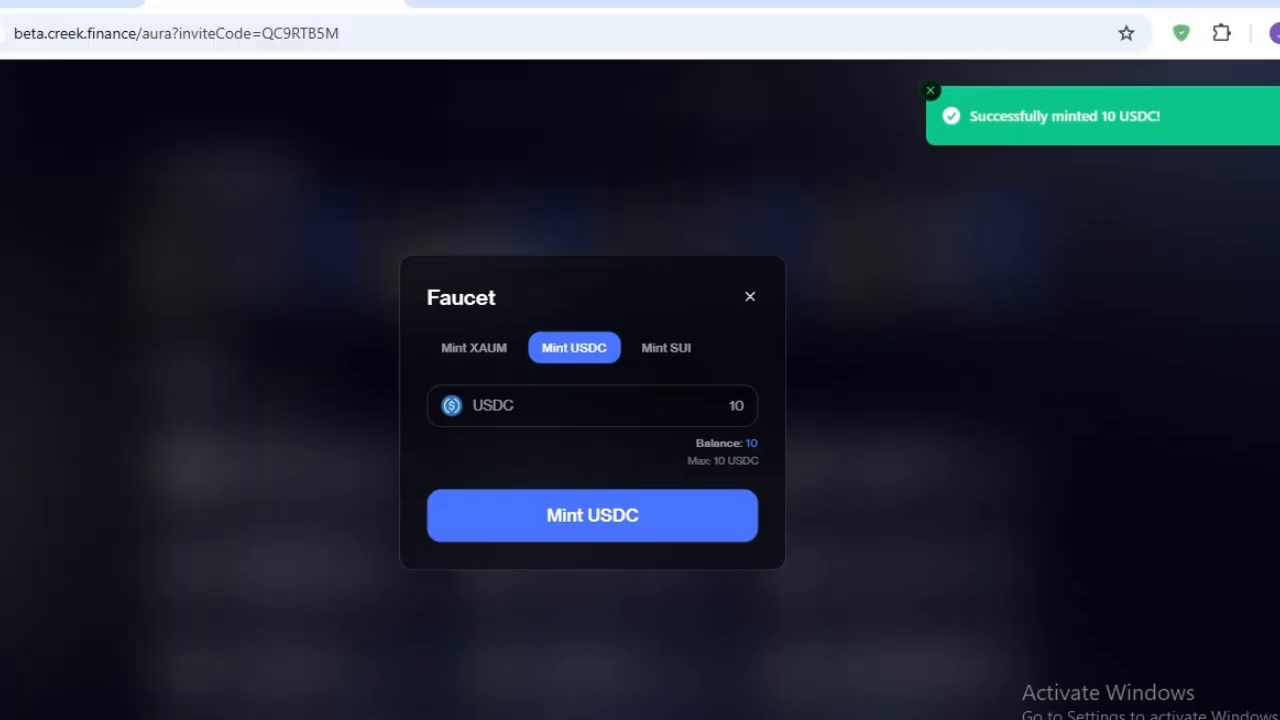
Open the Slush wallet extension and set its network to Testnet in the account settings
left_click(1221, 33)
scroll(1000, 490, "down", 4)
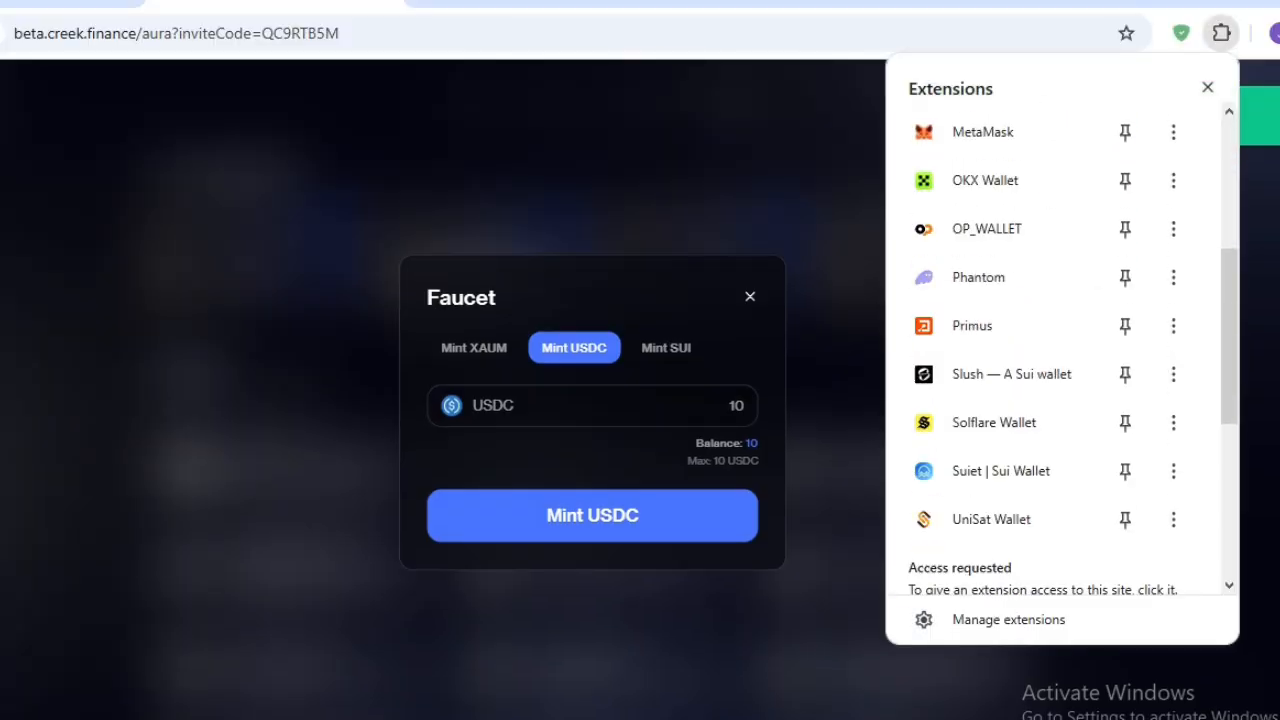
left_click(1011, 374)
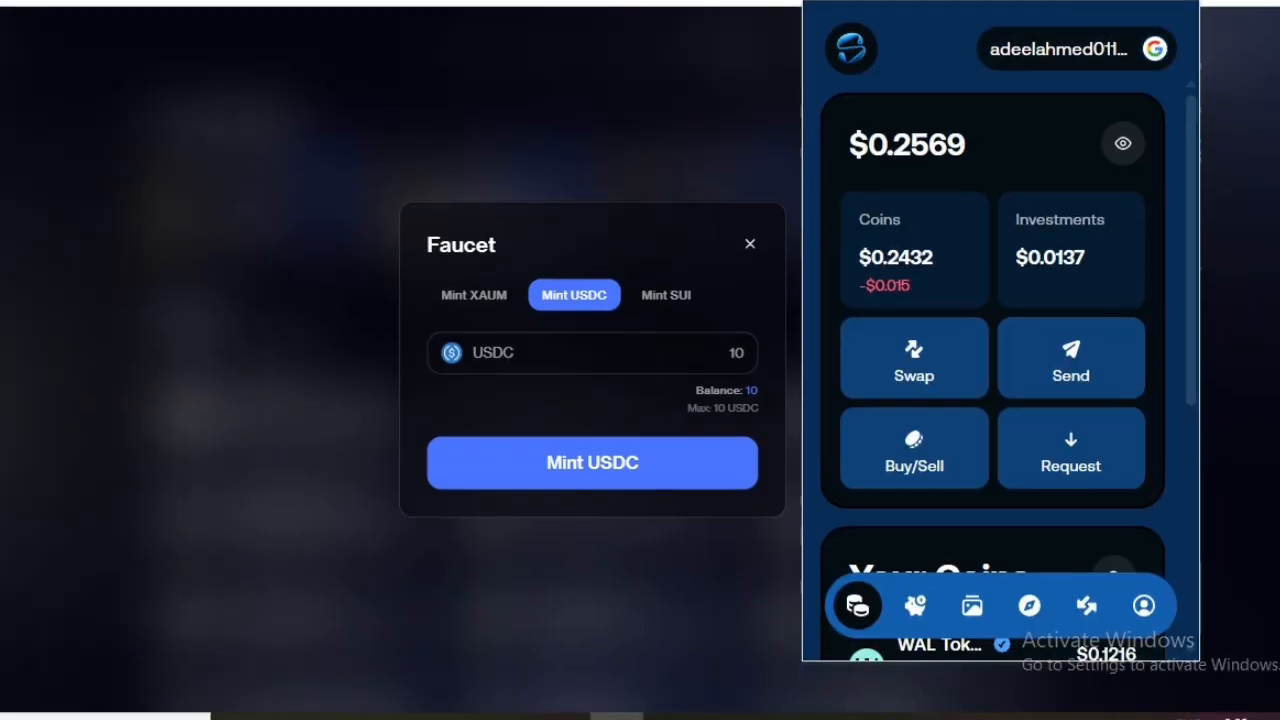
left_click(1143, 658)
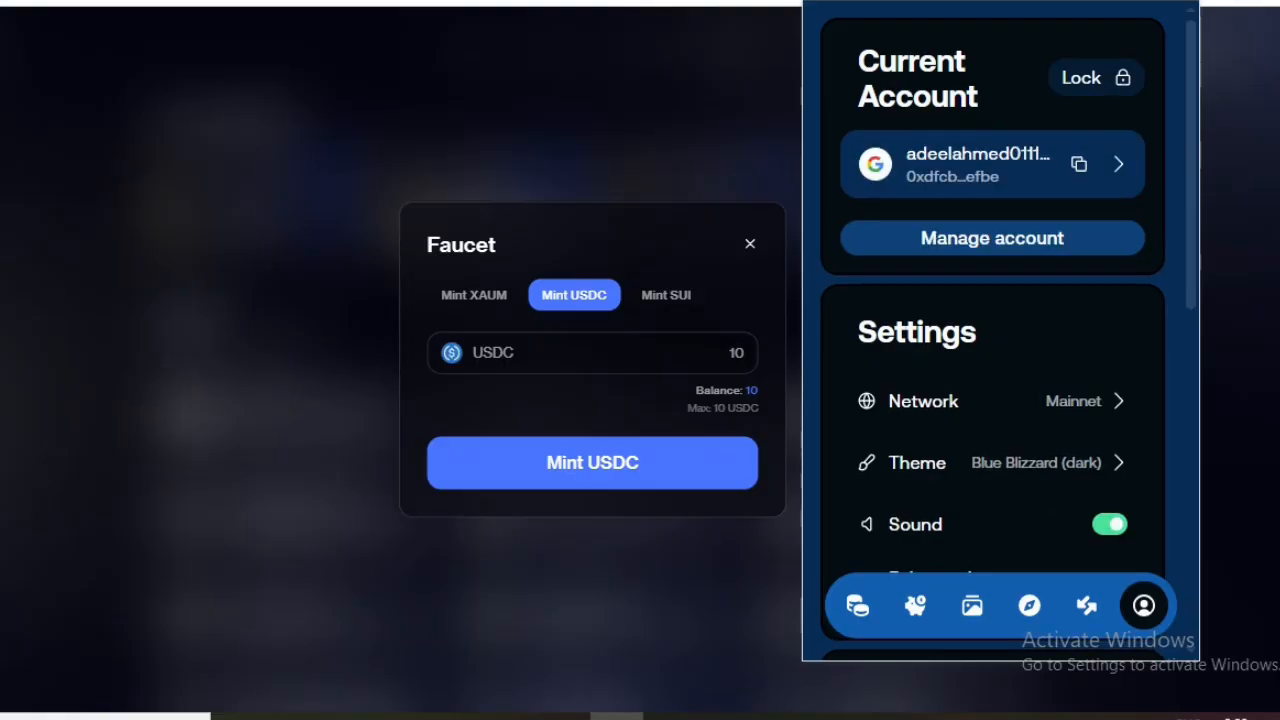
left_click(923, 401)
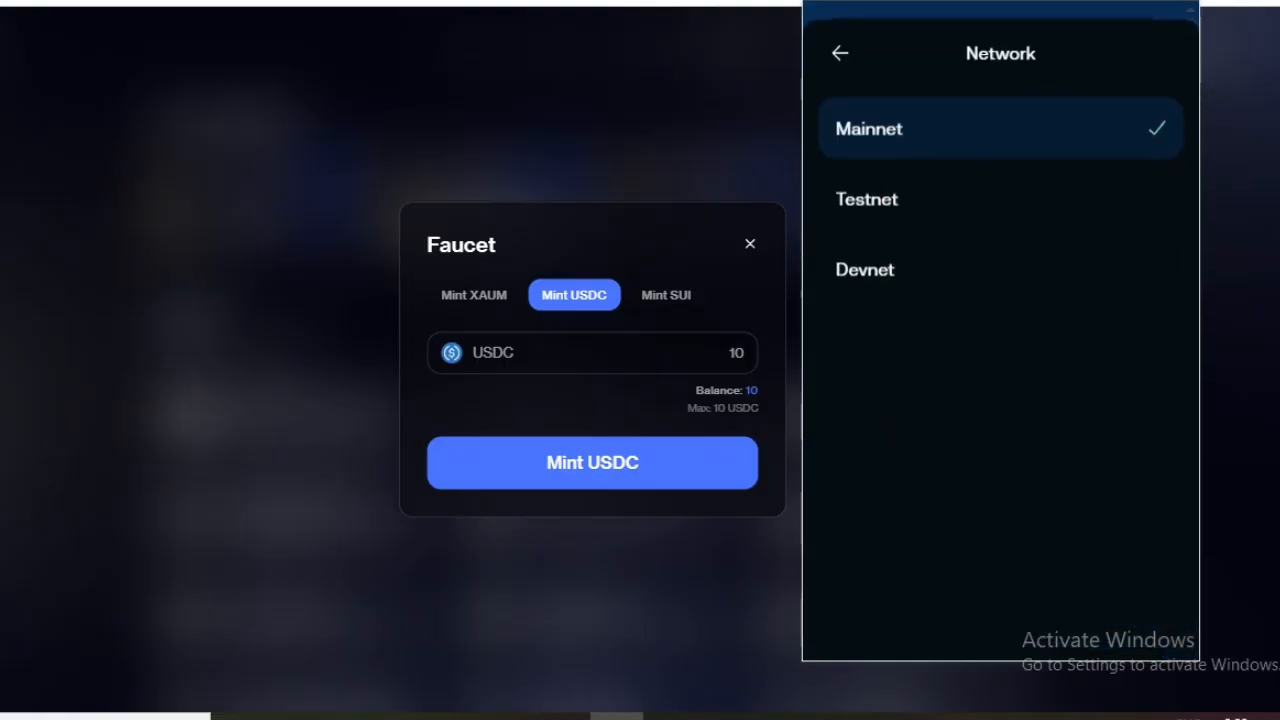
left_click(866, 200)
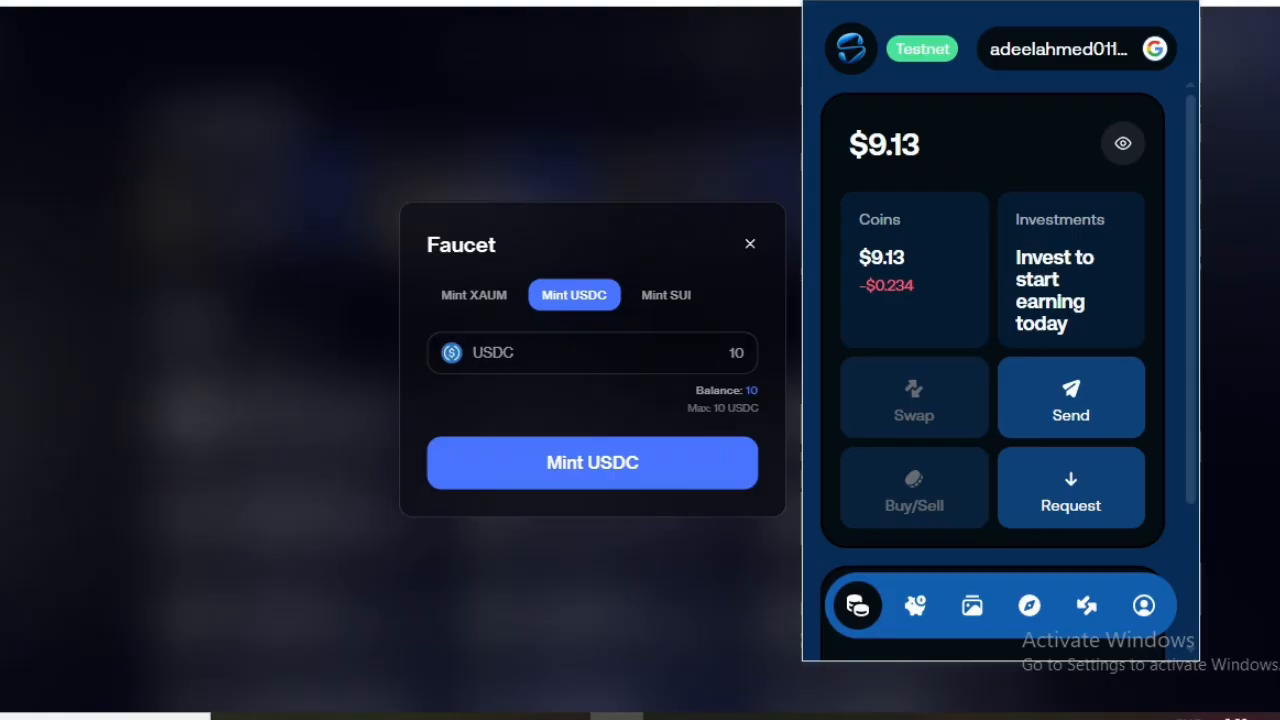
left_click(1143, 605)
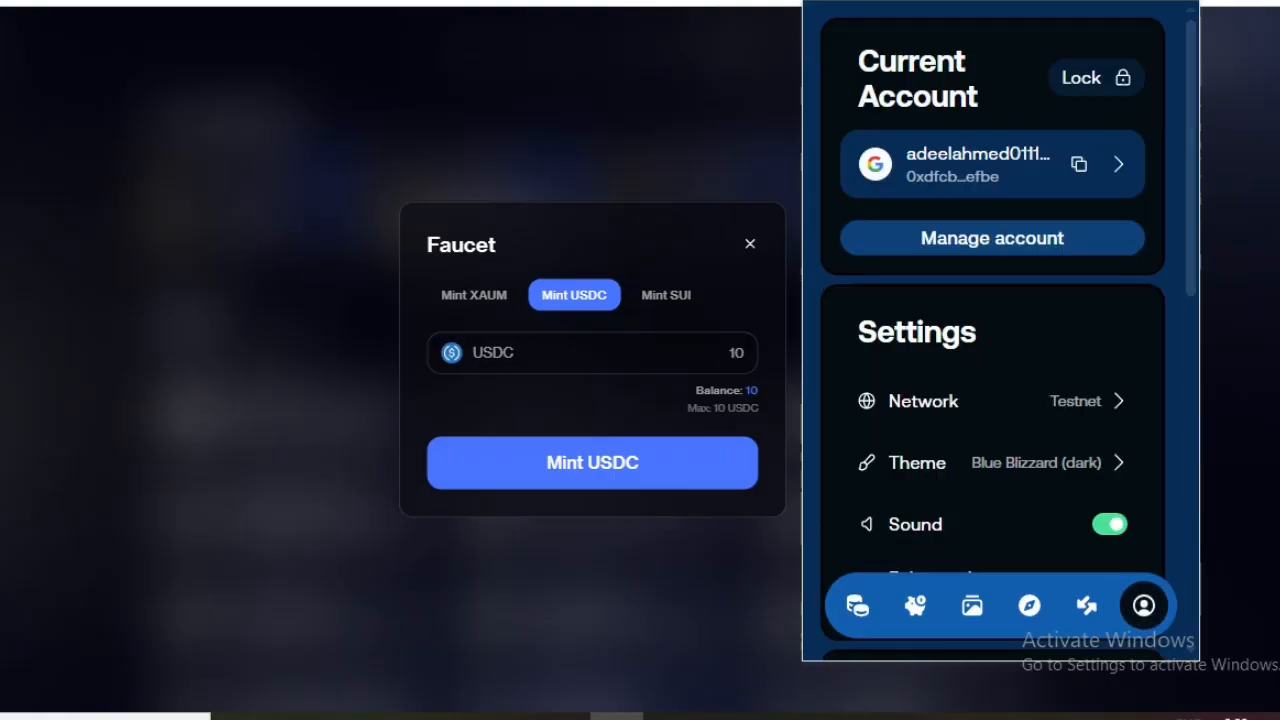
left_click(992, 401)
left_click(992, 200)
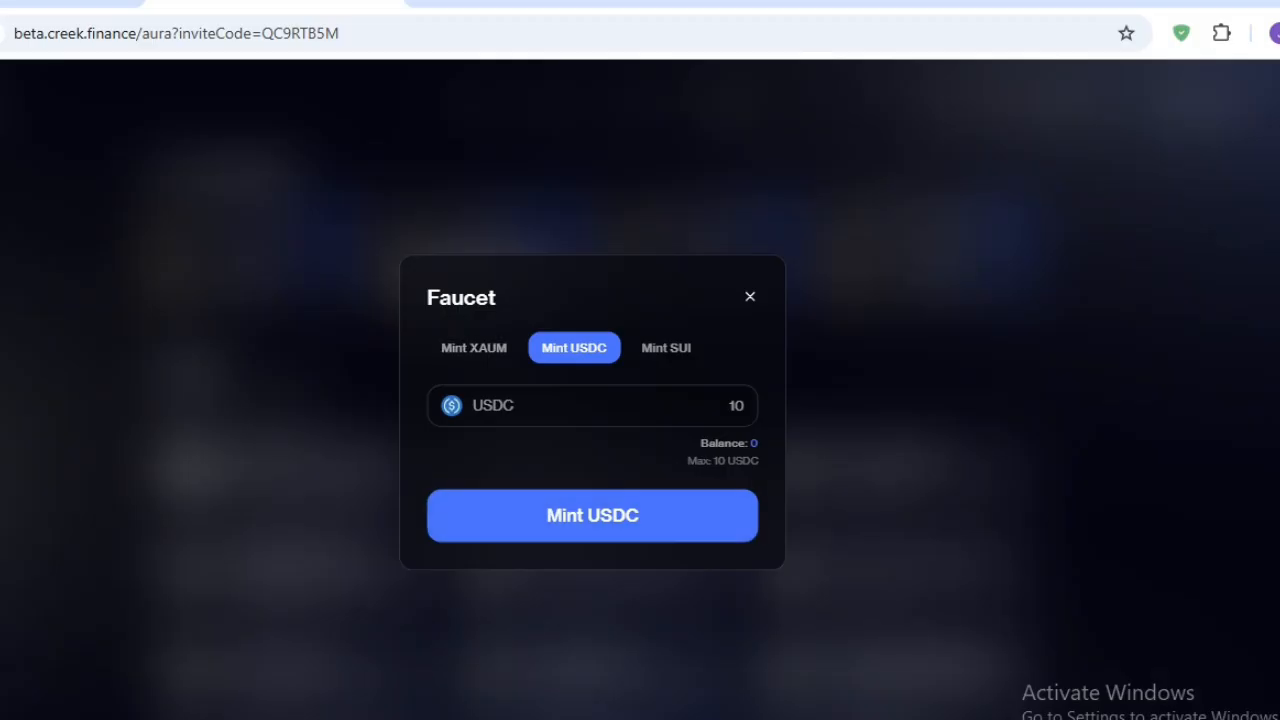
Show the faucet's SUI minting options and copy the account address from the Slush wallet's account settings
left_click(666, 347)
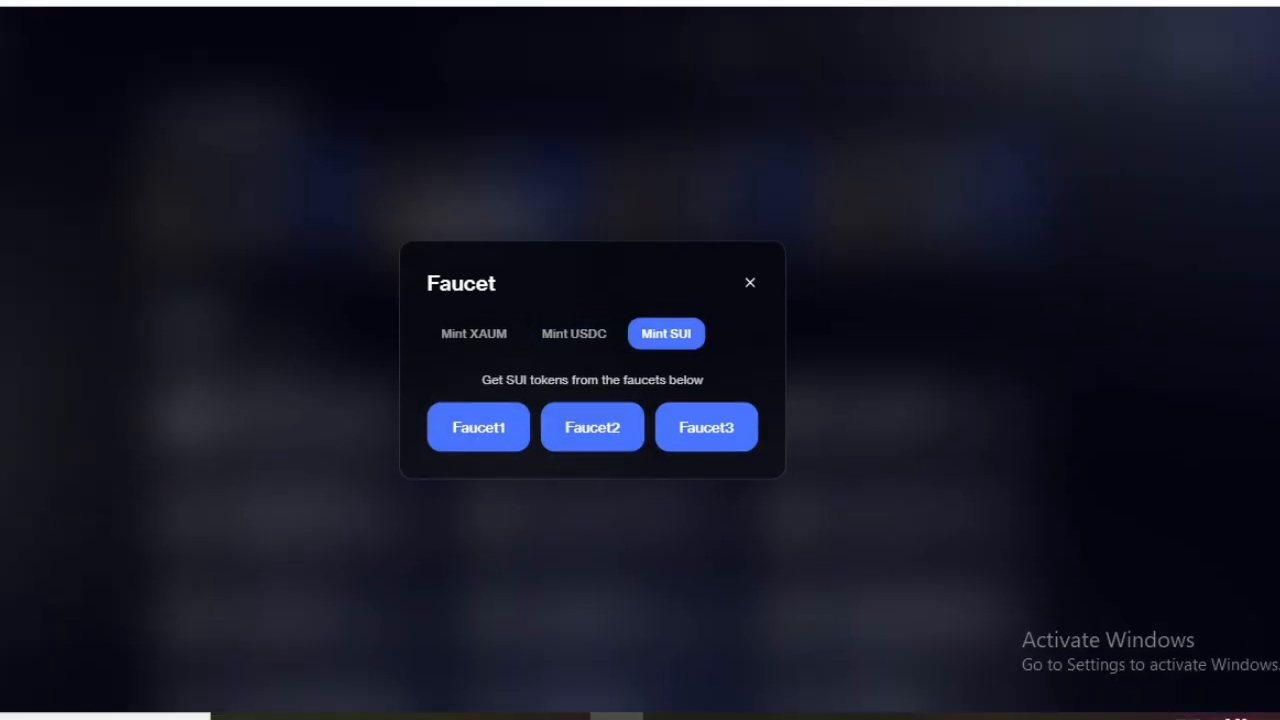
left_click(1221, 33)
scroll(1000, 330, "down", 5)
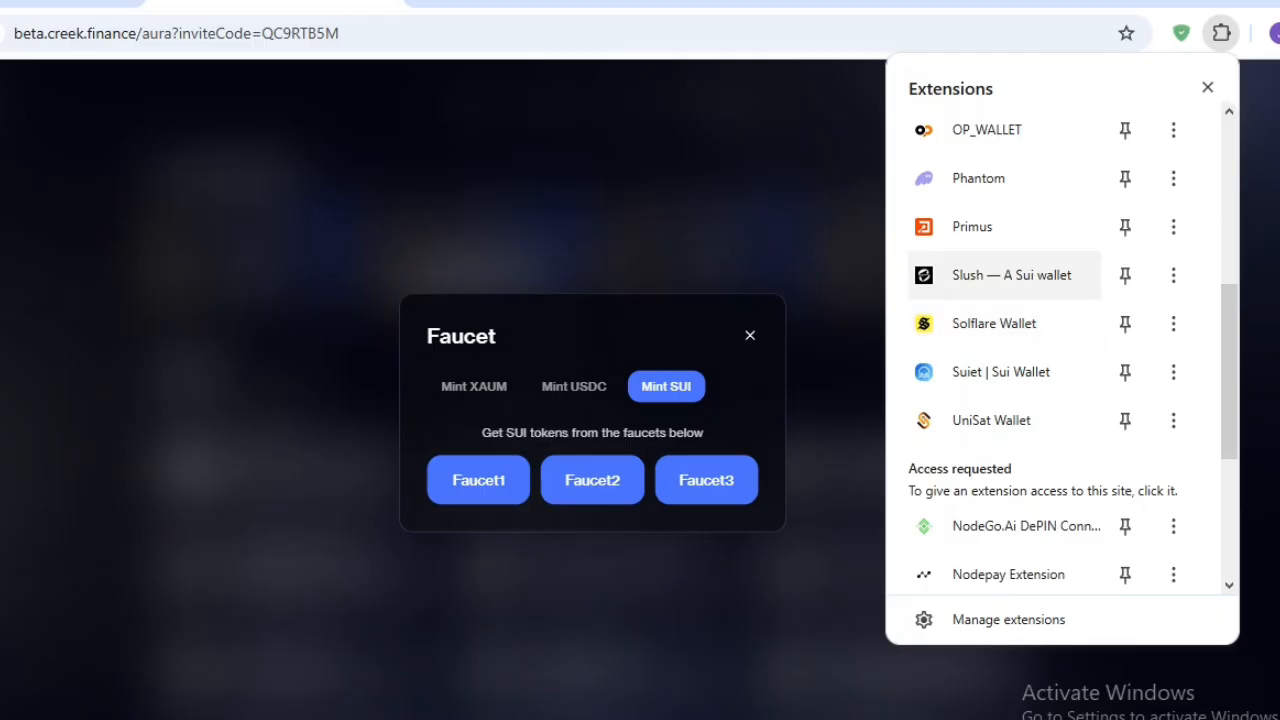
left_click(1011, 275)
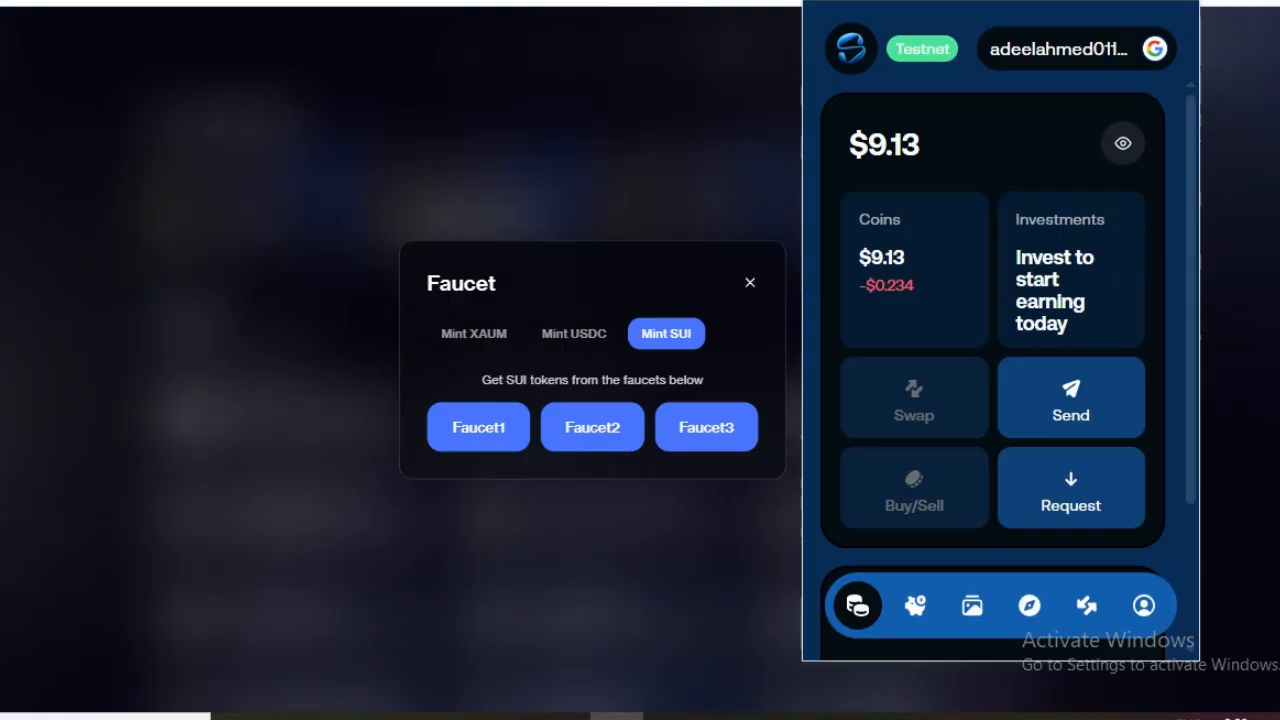
left_click(1143, 605)
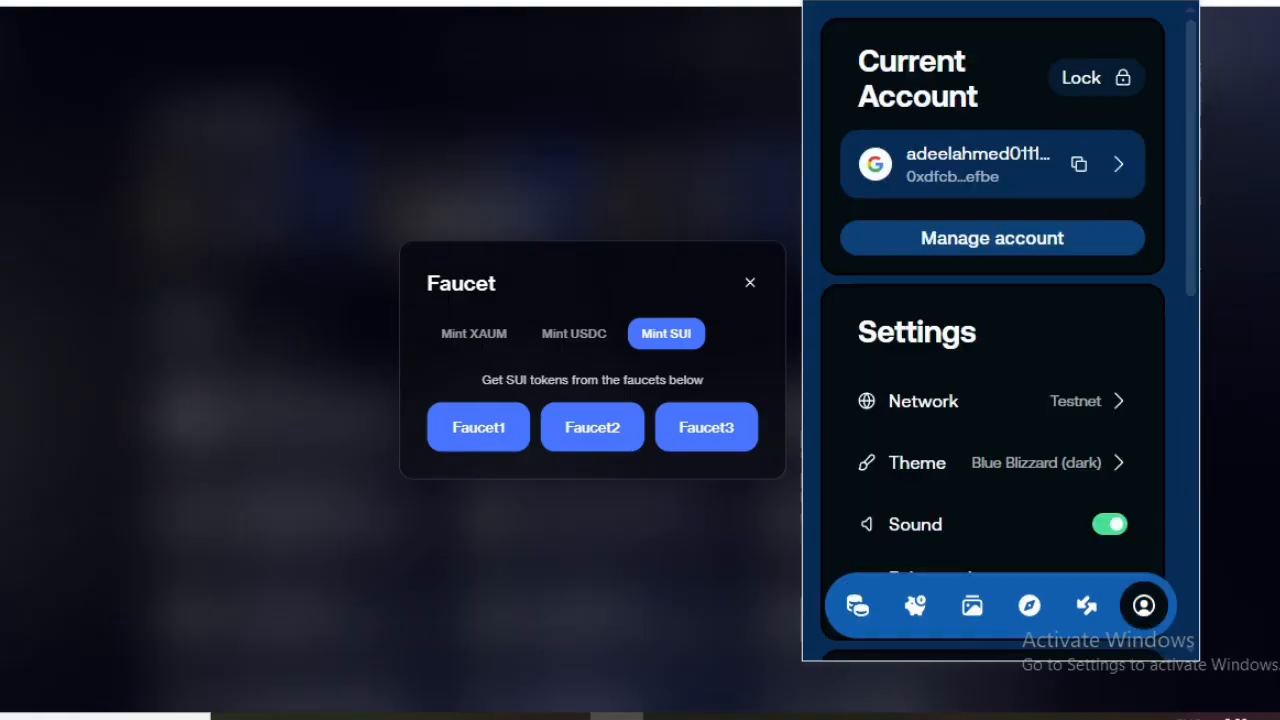
left_click(1079, 164)
Connect the Slush wallet to the Sui testnet faucet at faucet.sui.io and disconnect it again
left_click(750, 283)
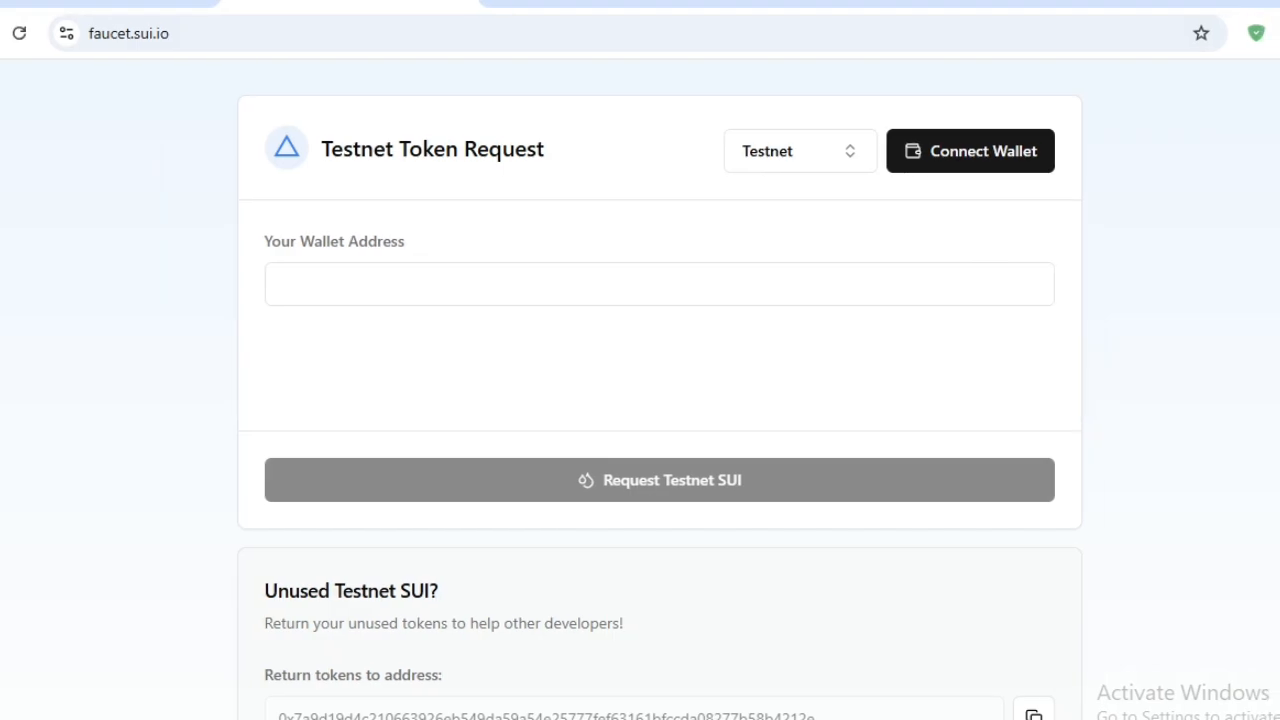
left_click(990, 151)
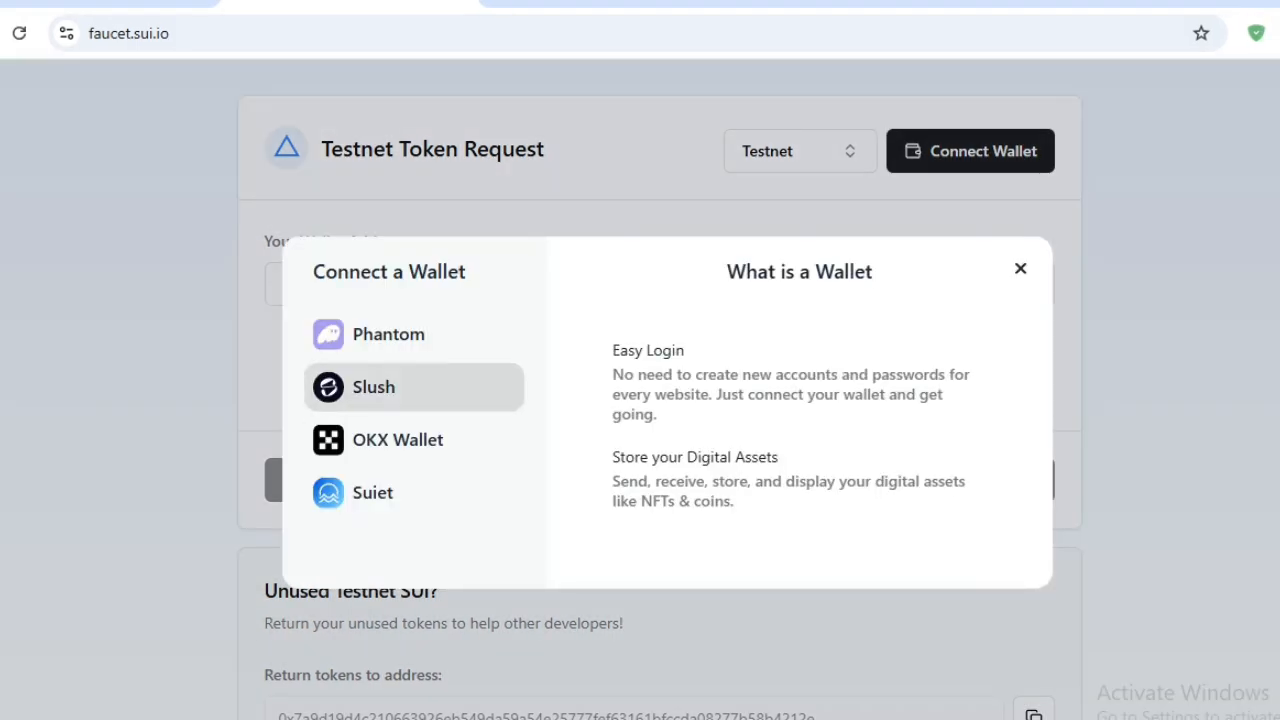
left_click(1020, 268)
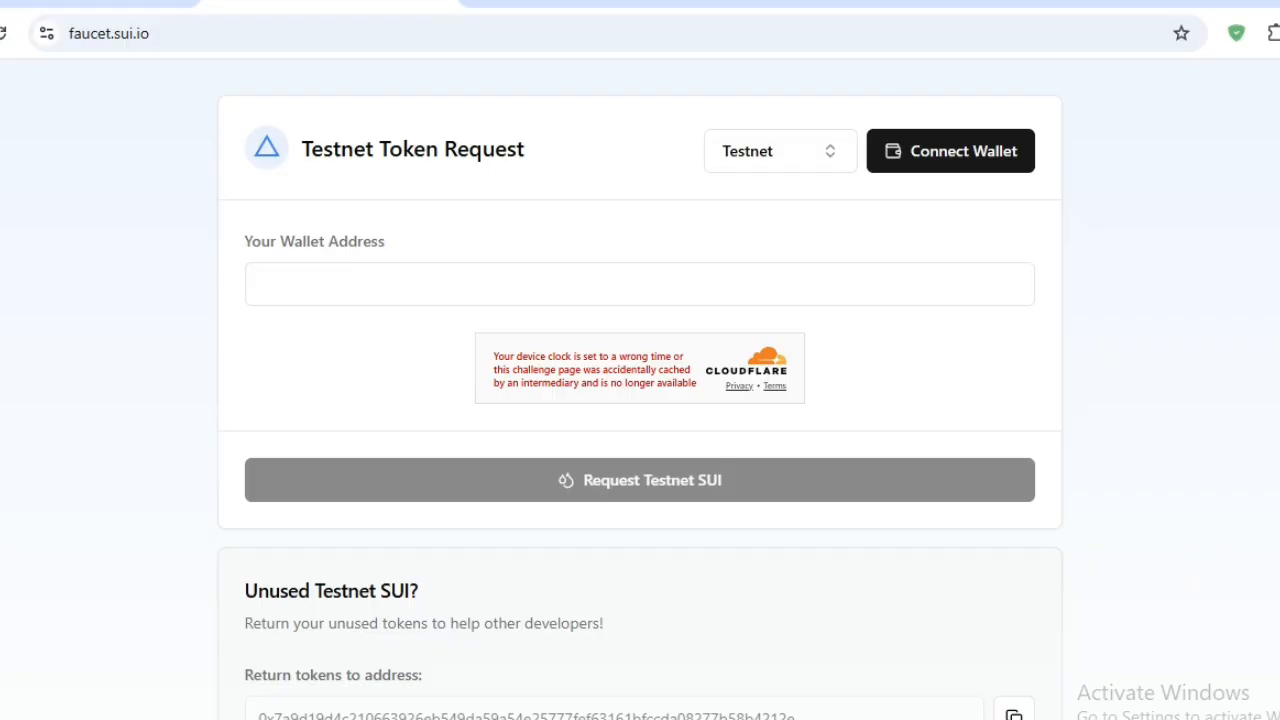
left_click(950, 151)
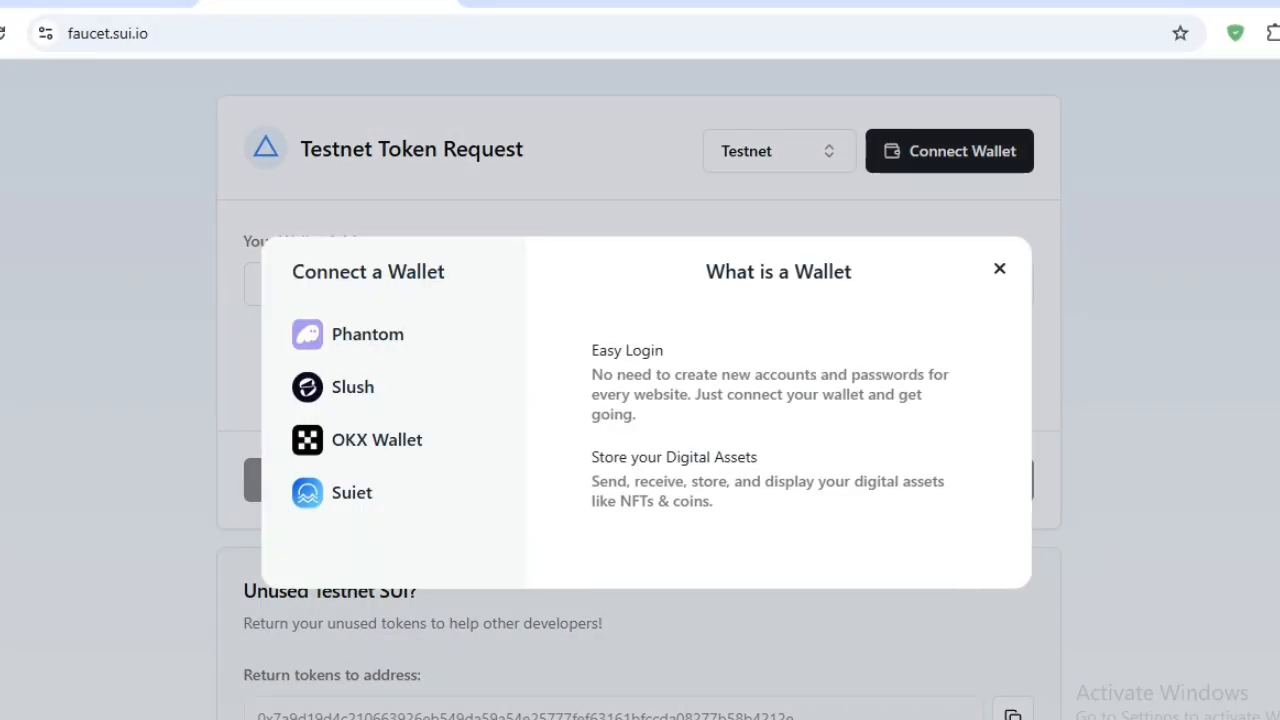
left_click(393, 387)
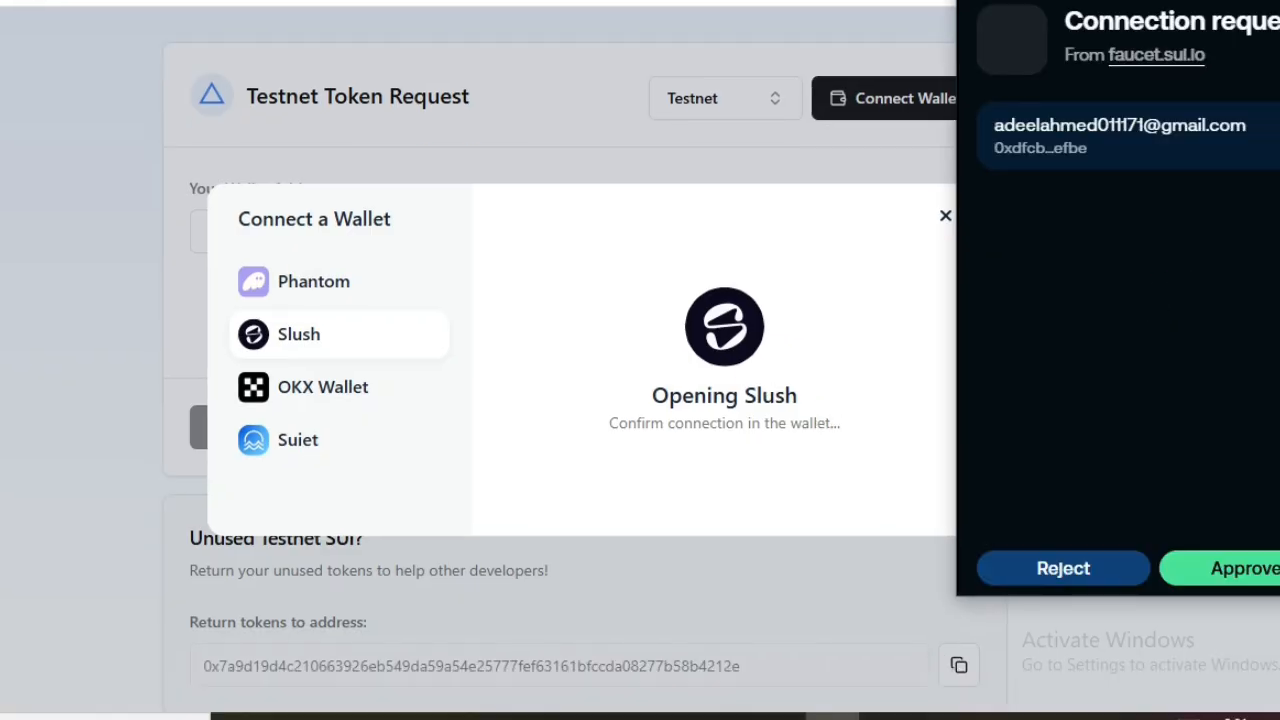
left_click(1244, 568)
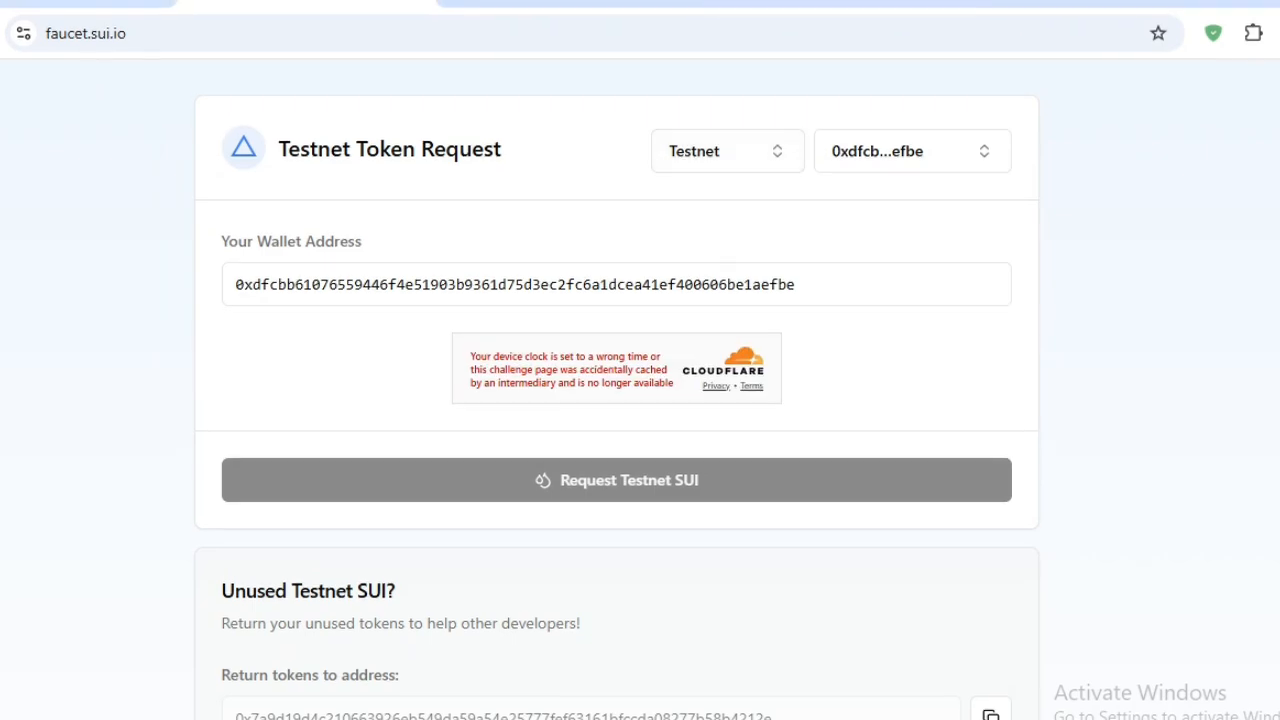
left_click(912, 151)
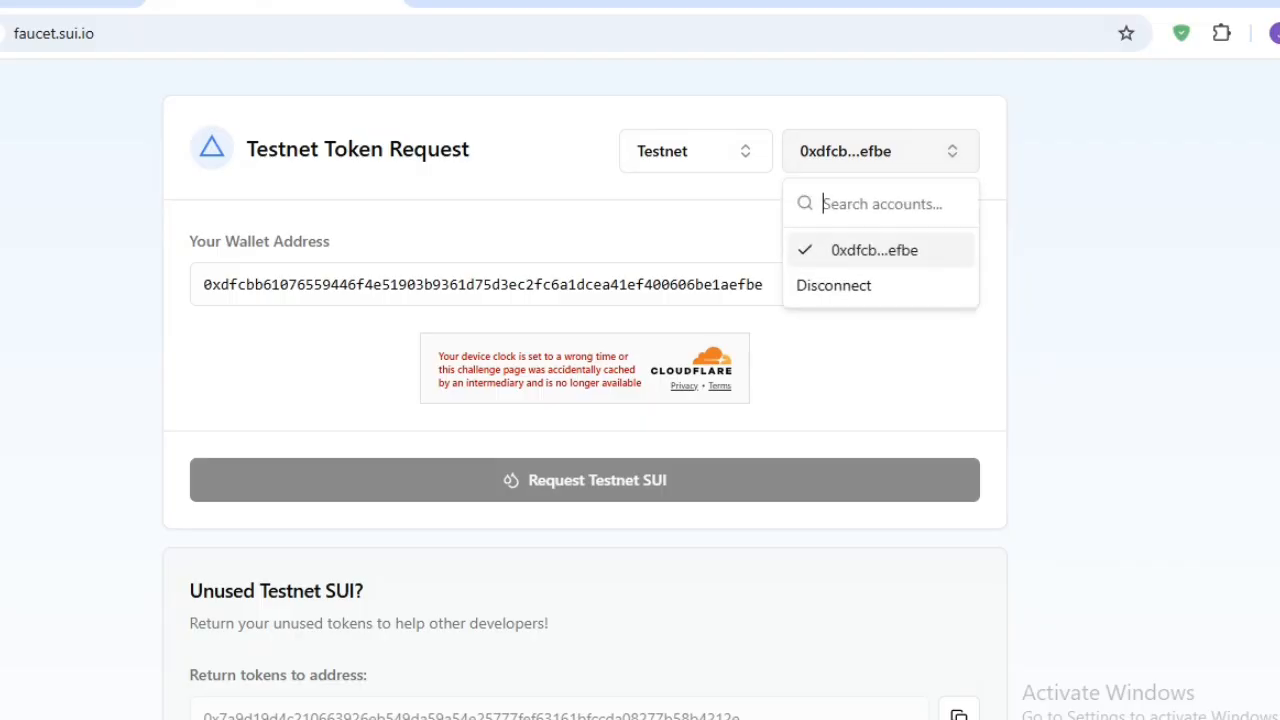
left_click(834, 285)
Open the Slush wallet extension and examine the coin holdings
left_click(1221, 33)
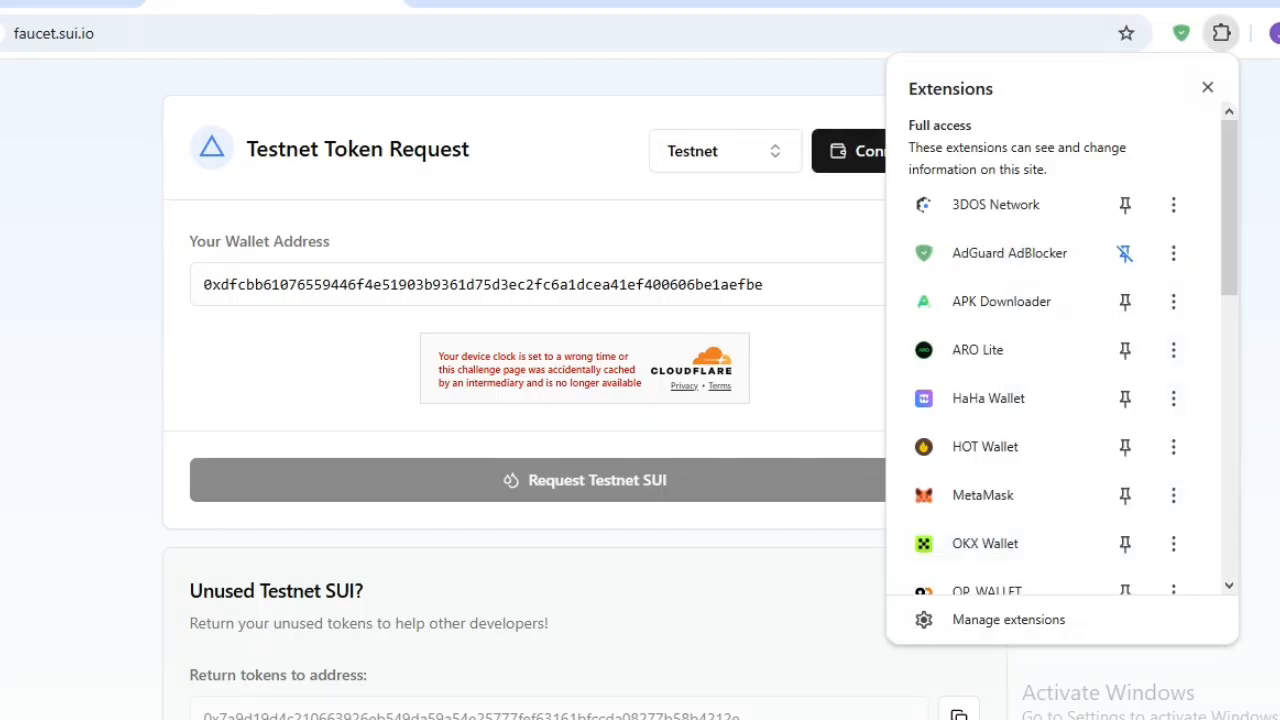
scroll(1000, 398, "down", 4)
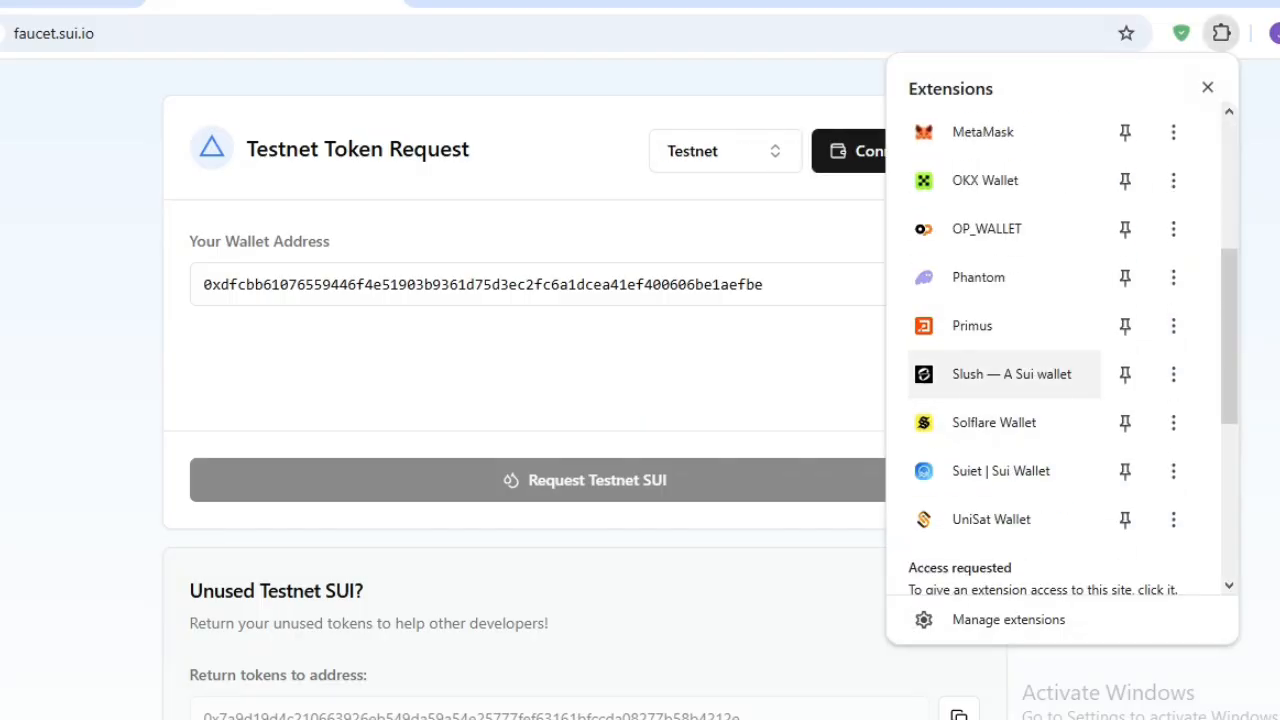
left_click(1010, 374)
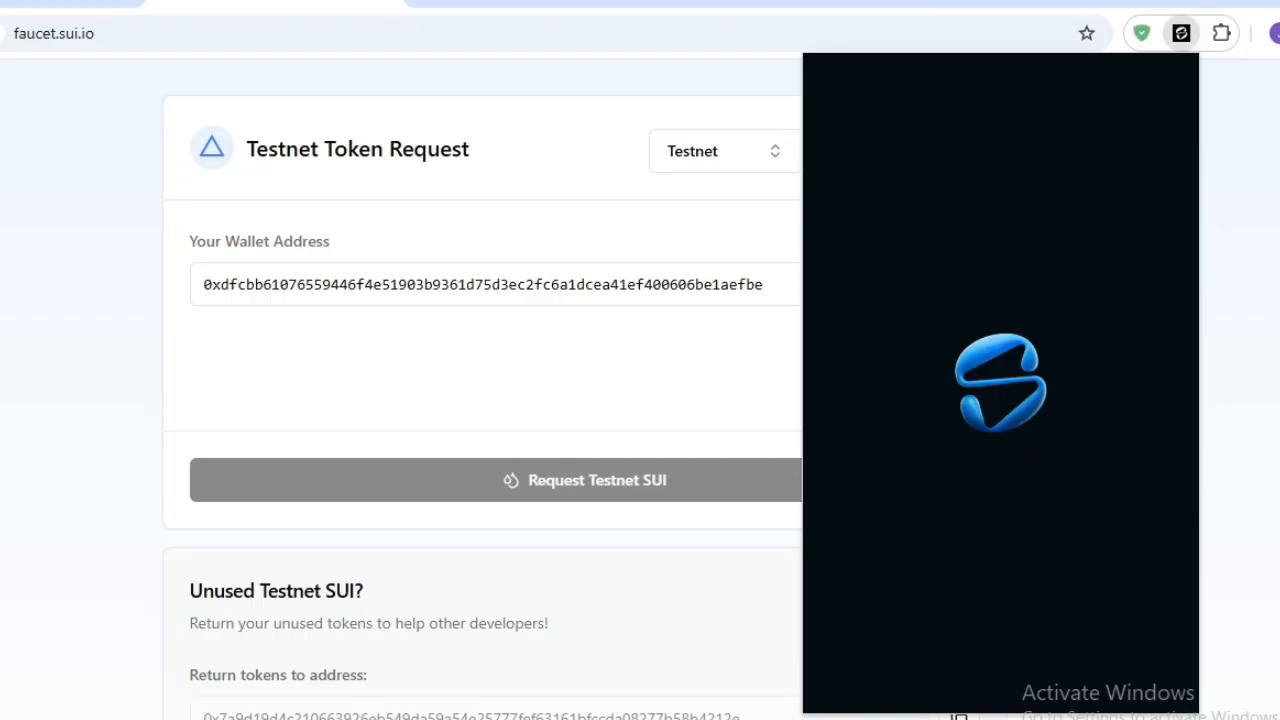
scroll(1000, 450, "down", 3)
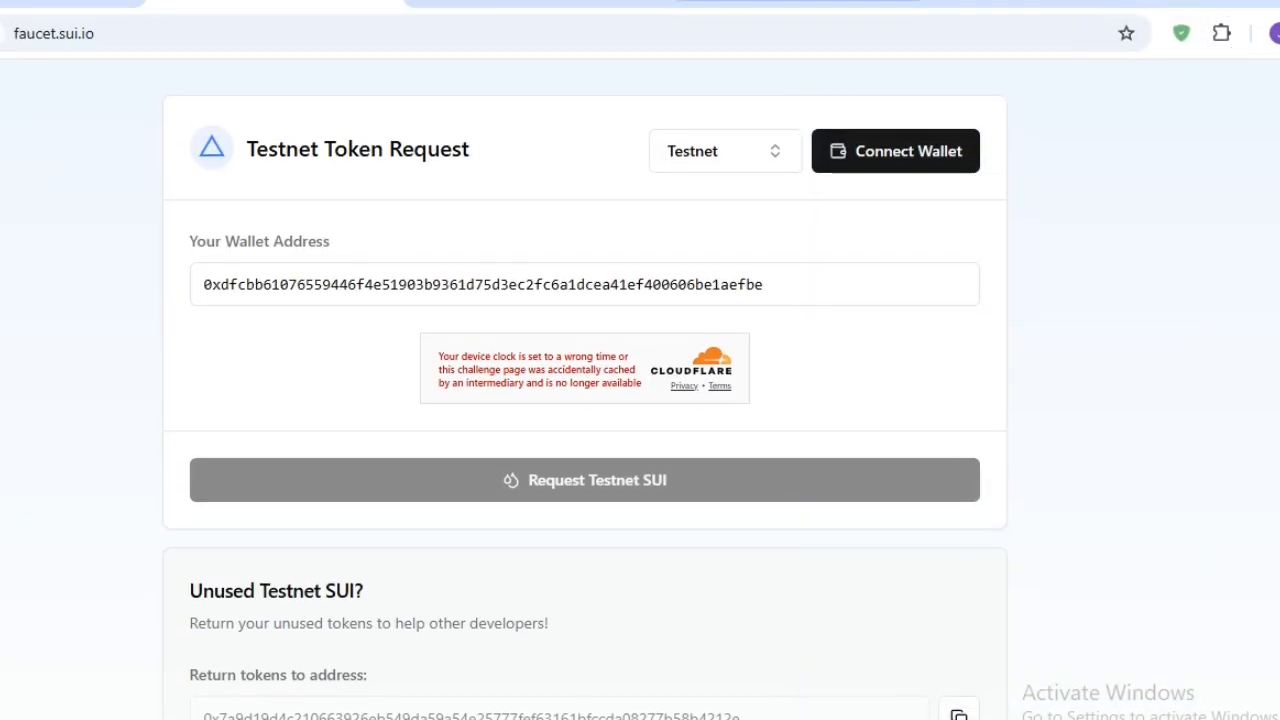
Return to the Creek Finance page, review the faucet's XAUm, USDC and SUI options, and close the faucet
left_click(536, 1)
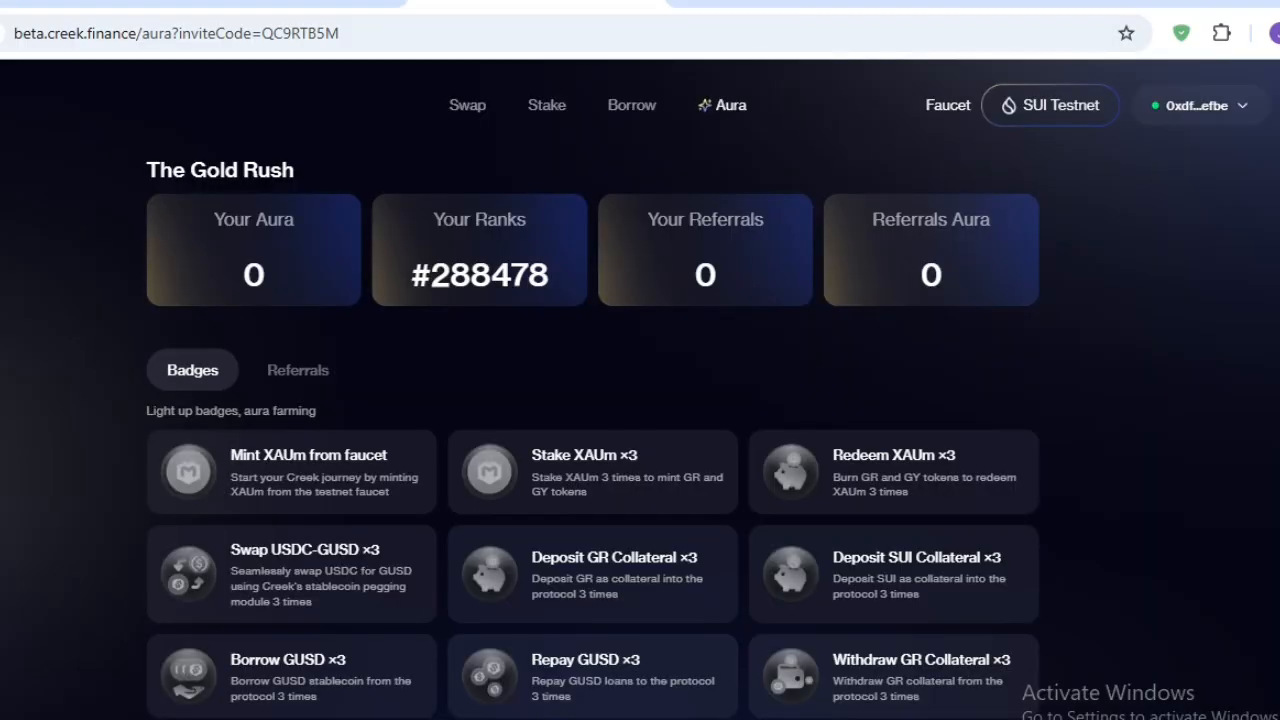
left_click(948, 105)
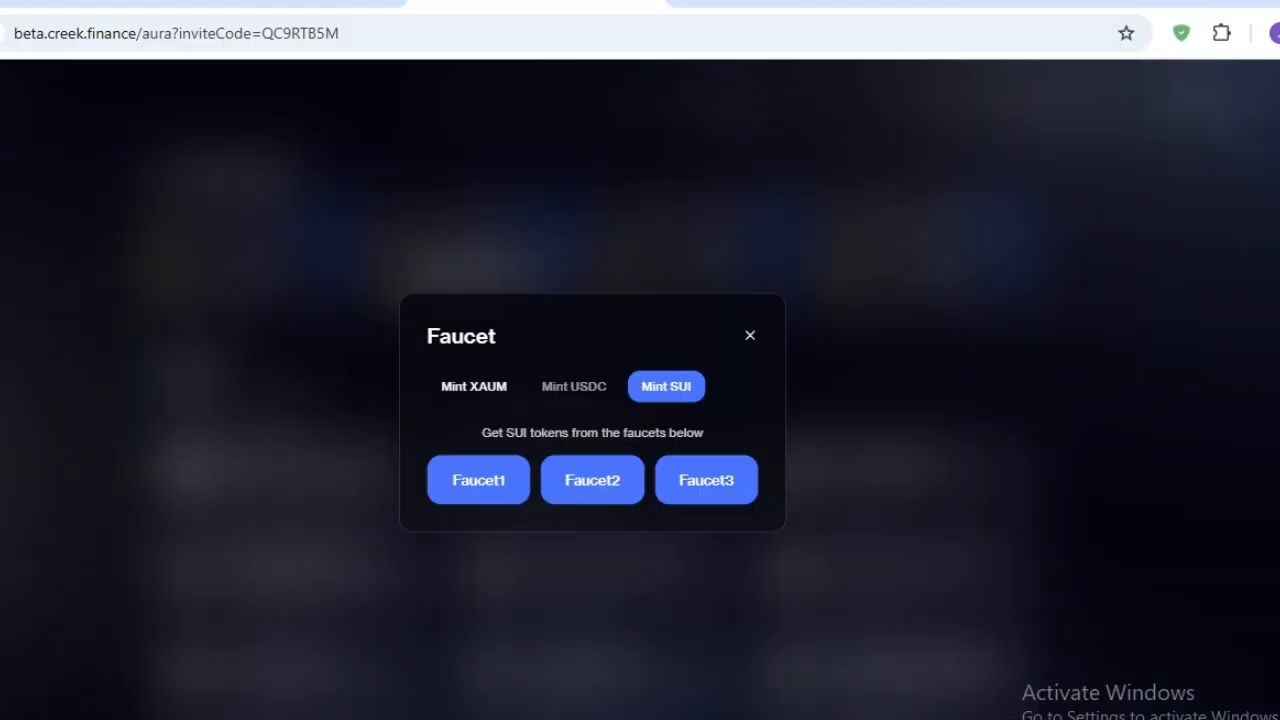
left_click(474, 387)
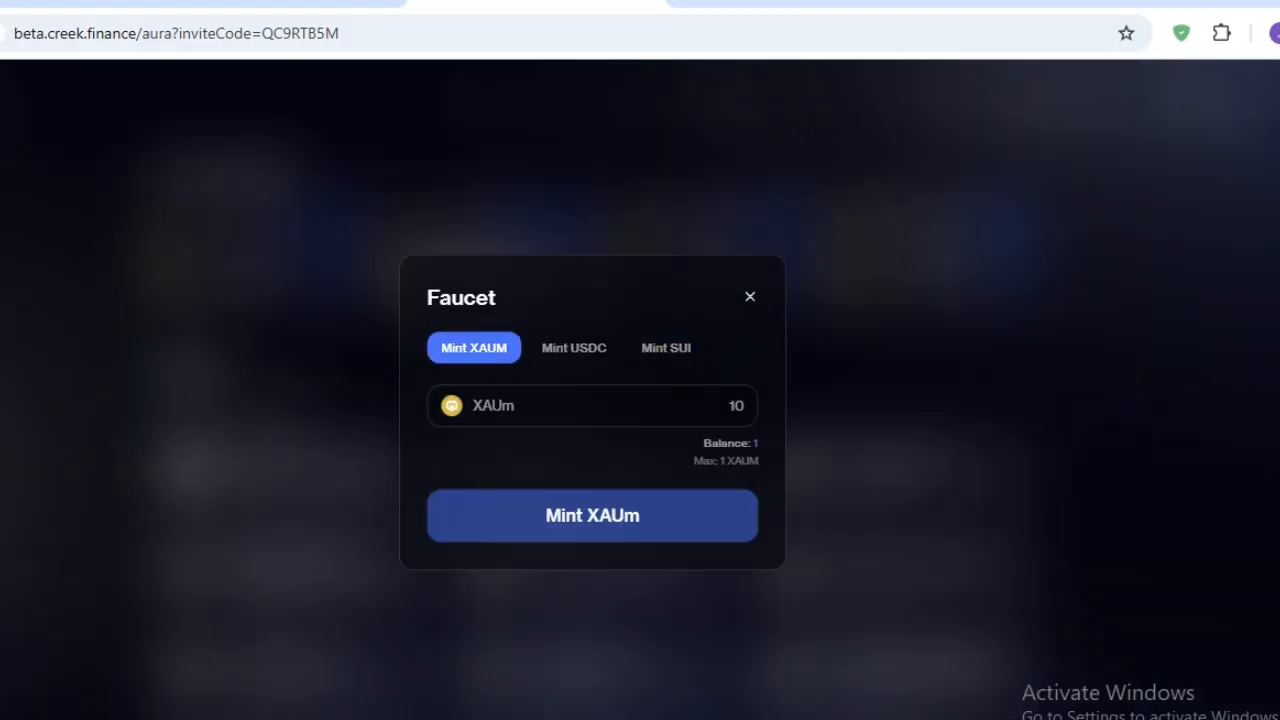
left_click(574, 348)
left_click(666, 348)
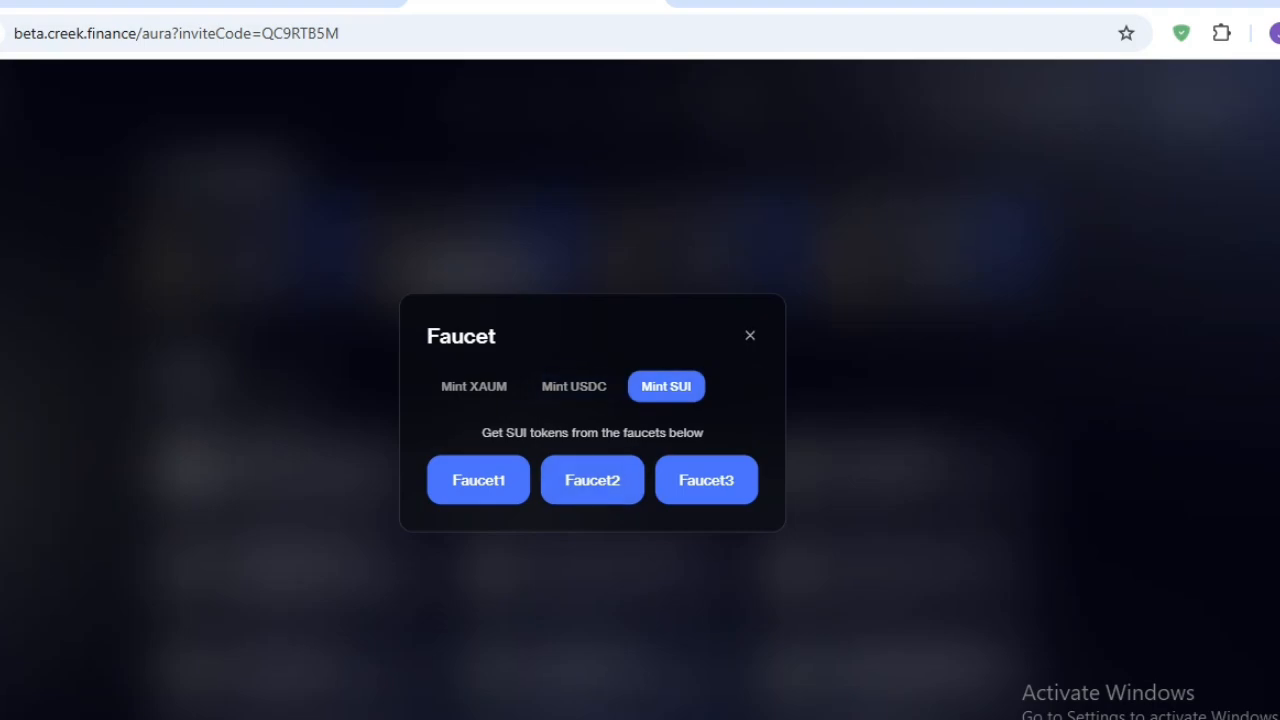
left_click(750, 336)
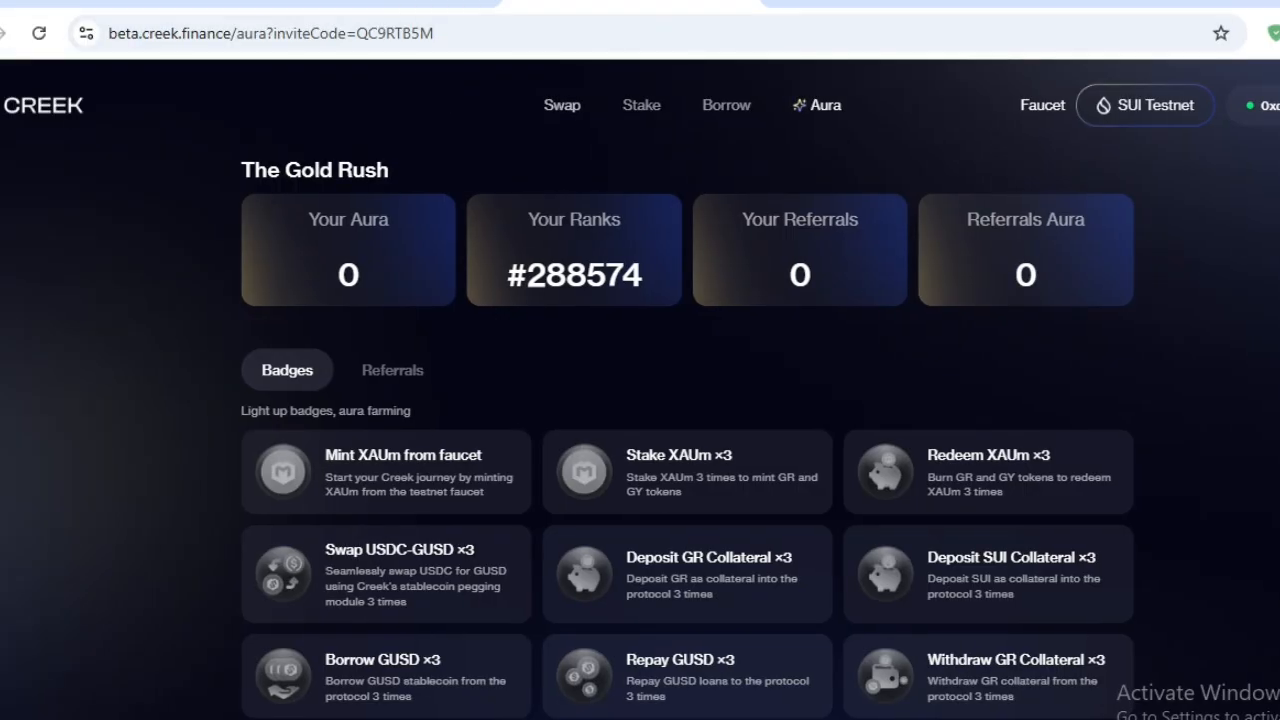
Swap 5 USDC for GUSD and approve the transaction in the Slush wallet
left_click(562, 105)
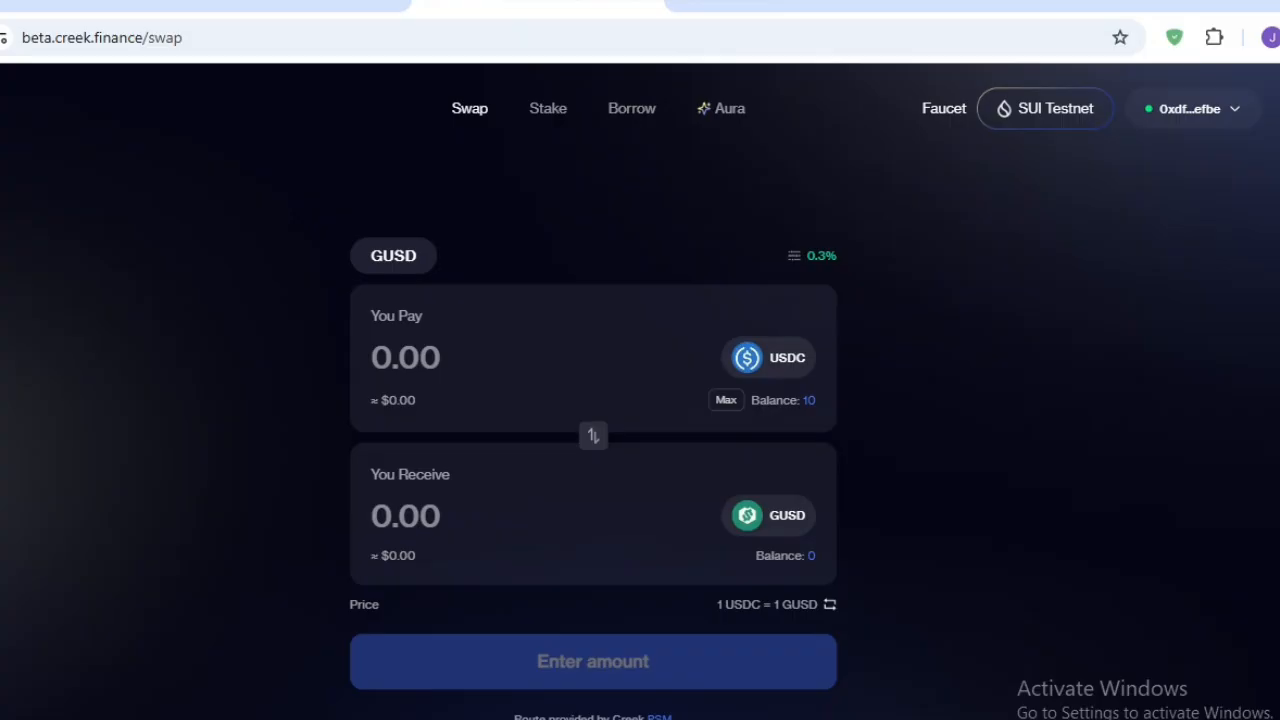
type("5")
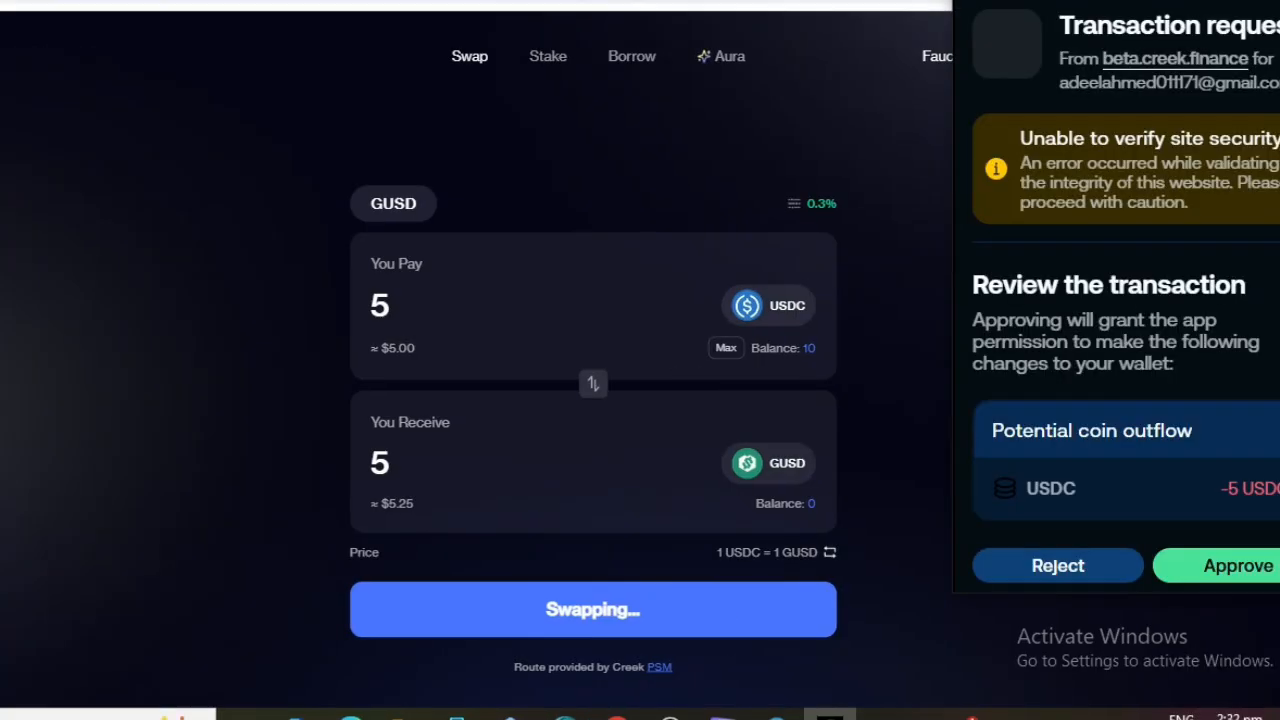
left_click(1238, 566)
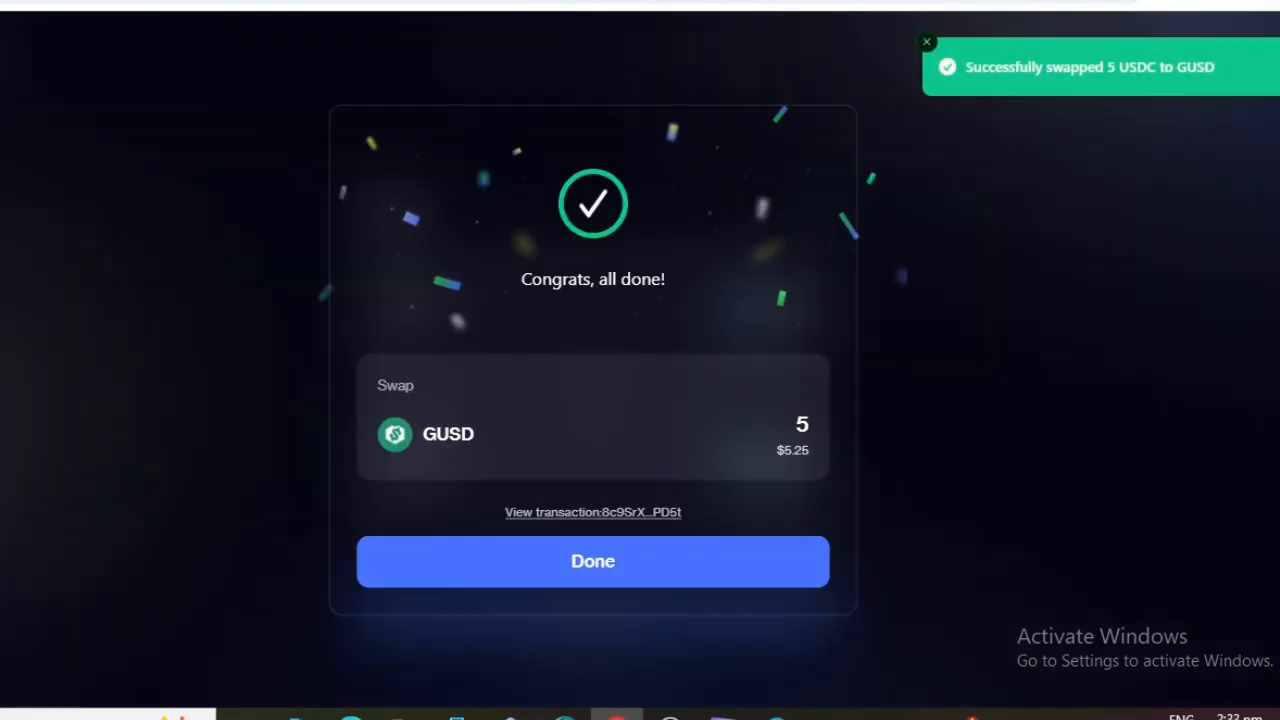
left_click(593, 561)
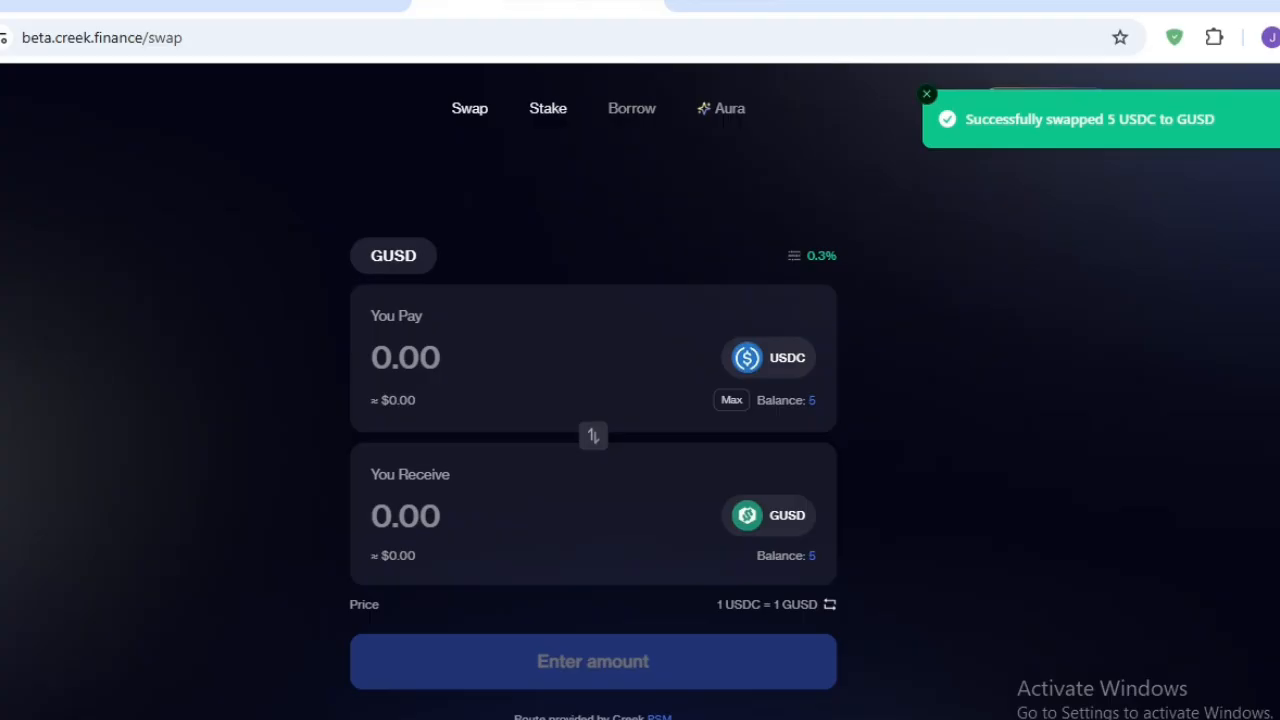
Stake 0.5 XAUm and approve the transaction in the Slush wallet
left_click(548, 108)
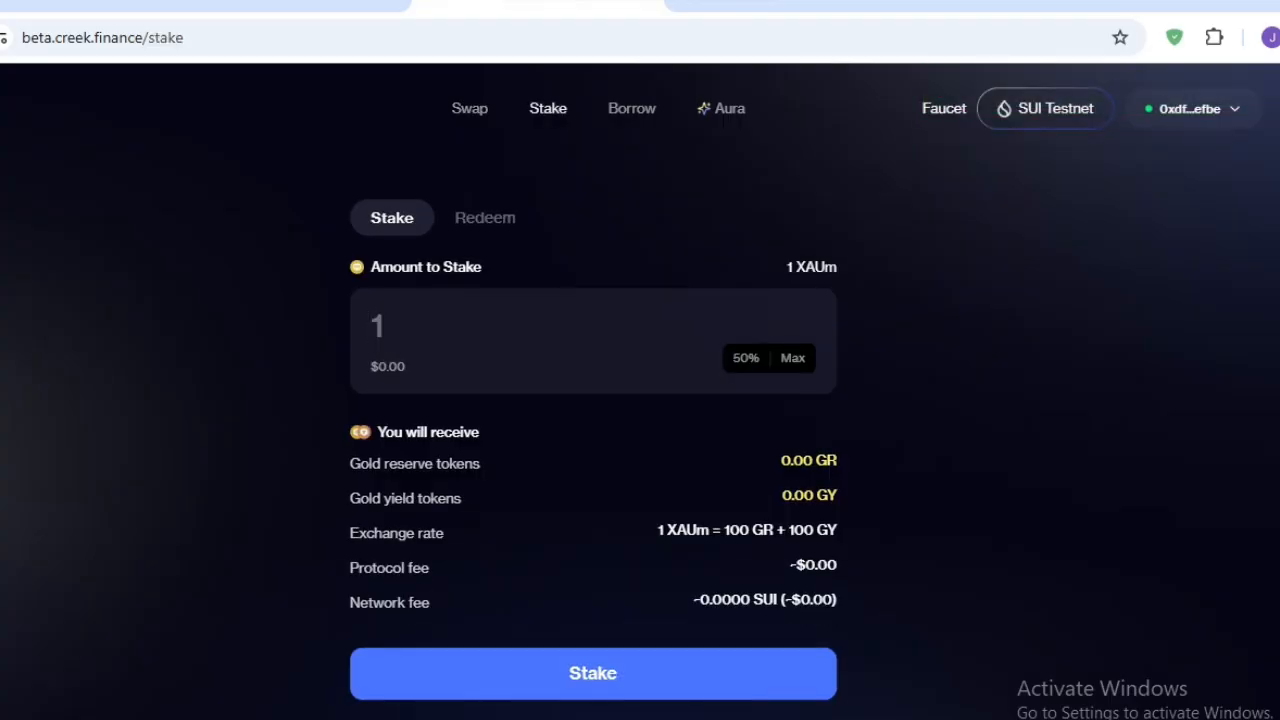
type("1")
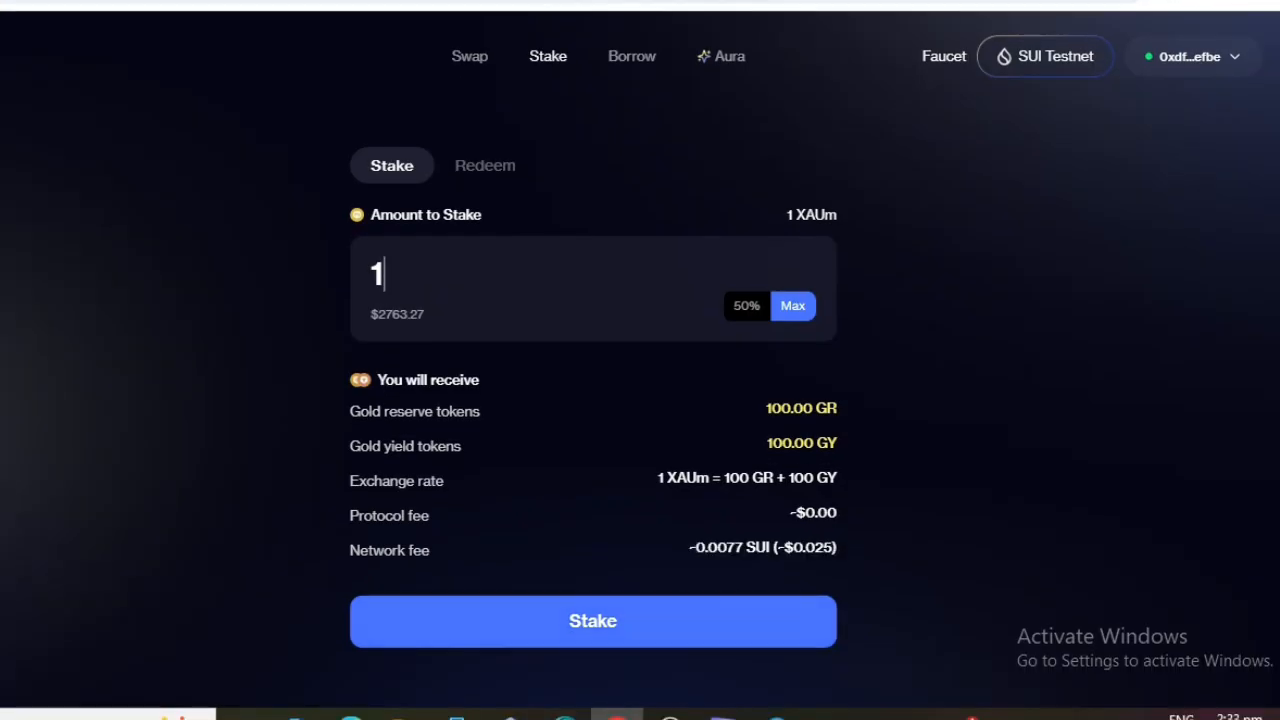
key("BackSpace")
type("0.5")
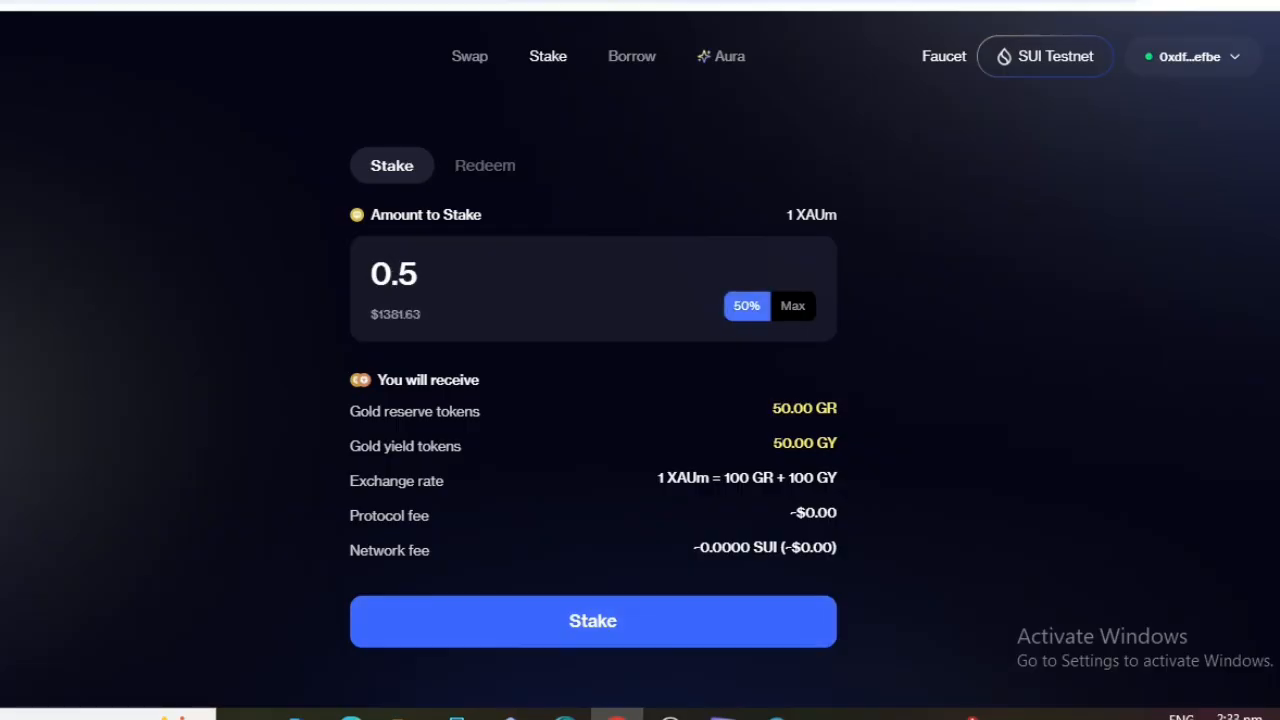
left_click(593, 621)
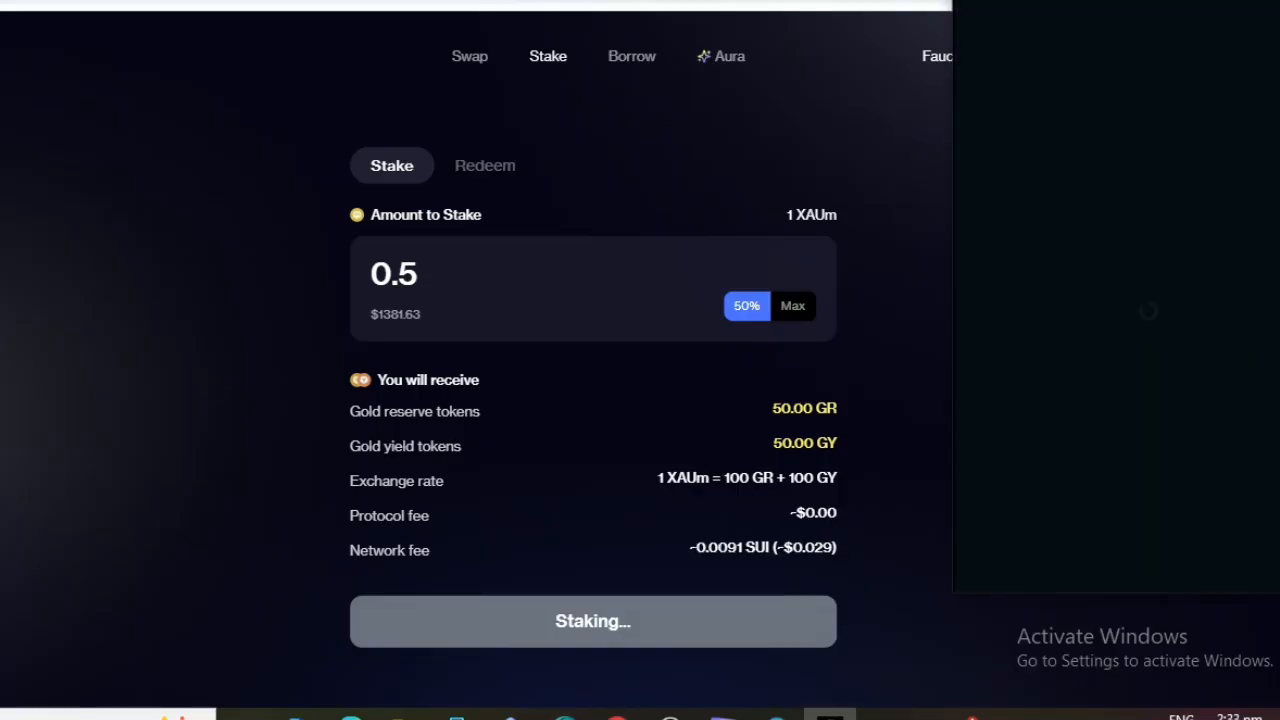
left_click(1237, 566)
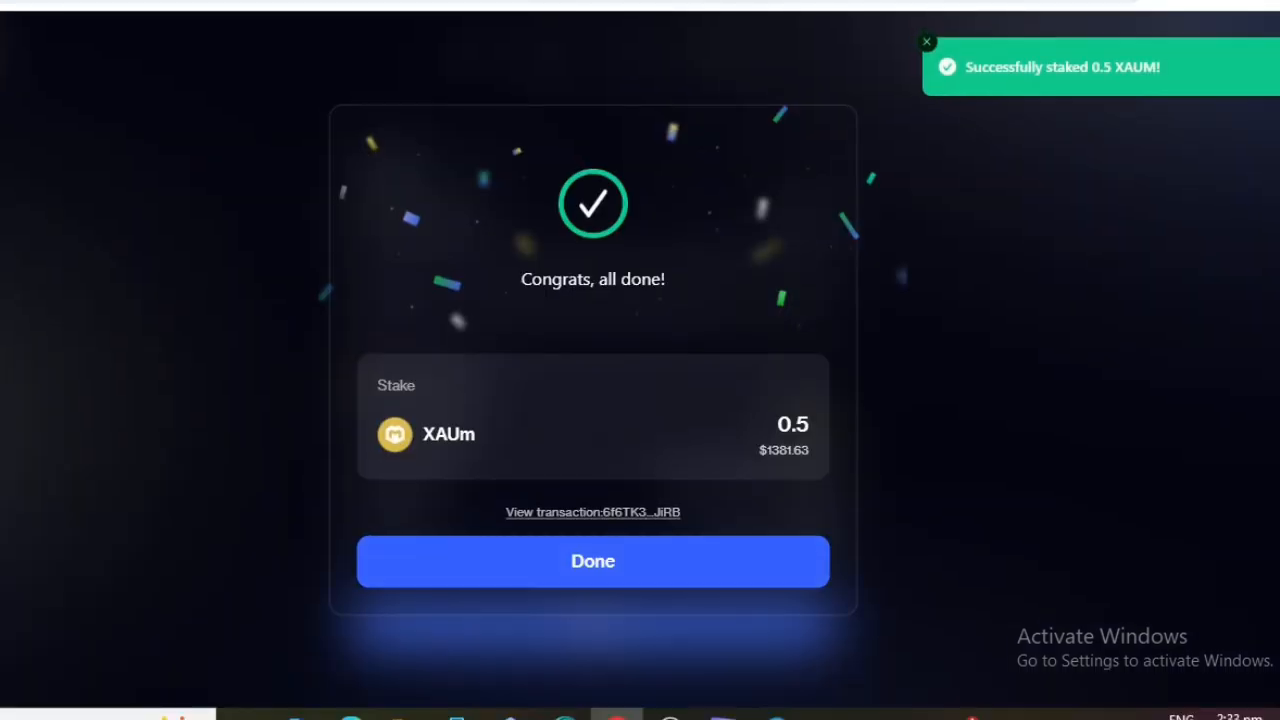
left_click(593, 561)
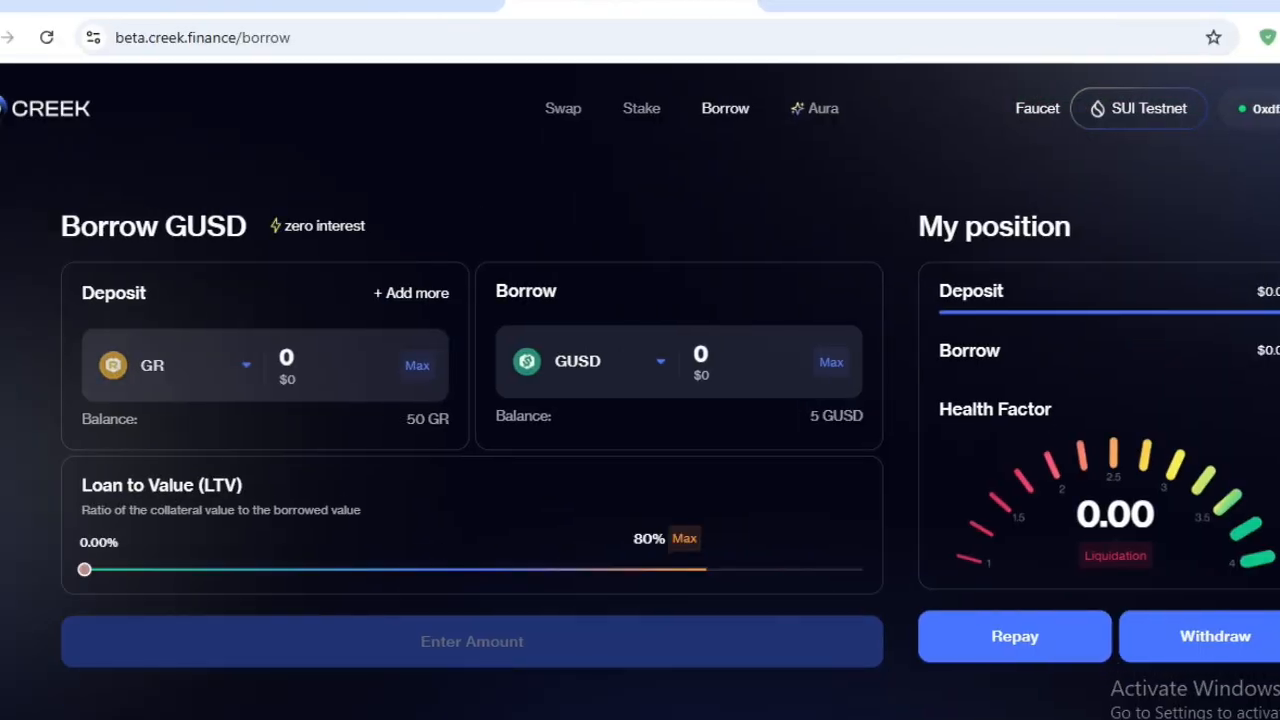
Deposit 1 SUI as collateral on the Borrow page, approve the transaction in the Slush wallet, and dismiss the confirmation
left_click(180, 365)
left_click(137, 440)
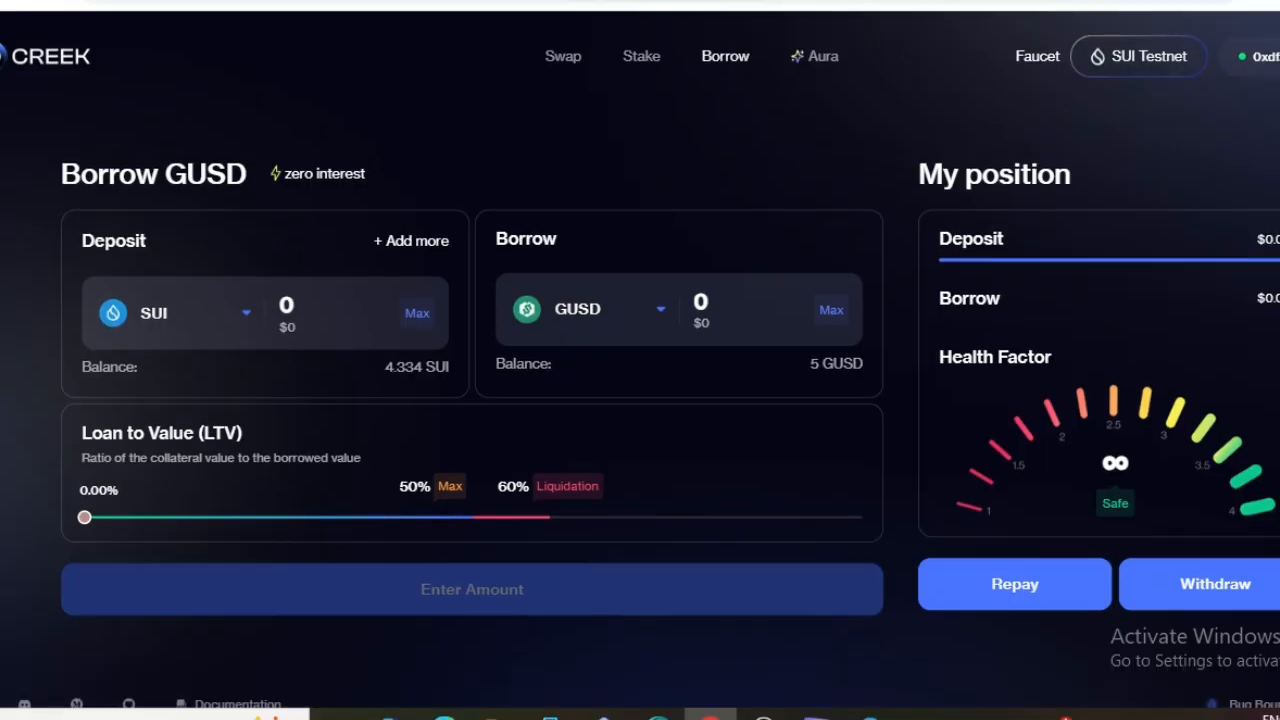
left_click(292, 358)
type("1")
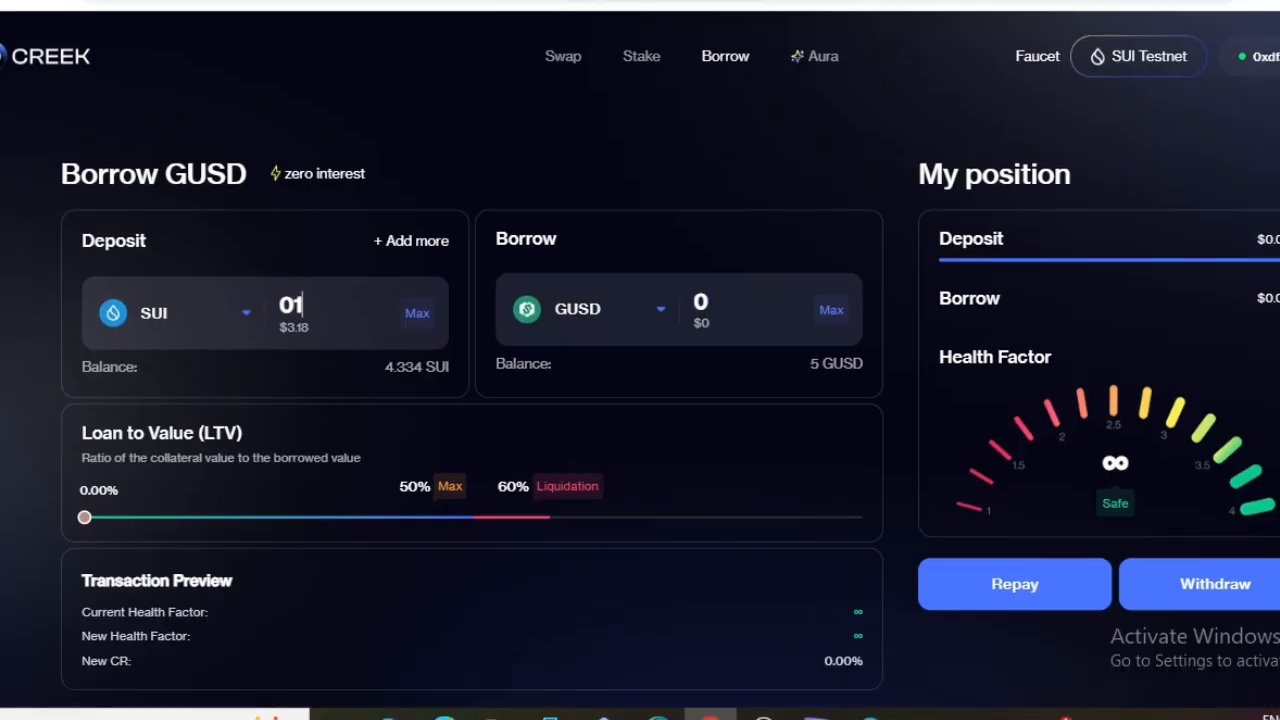
key("BackSpace")
key("BackSpace")
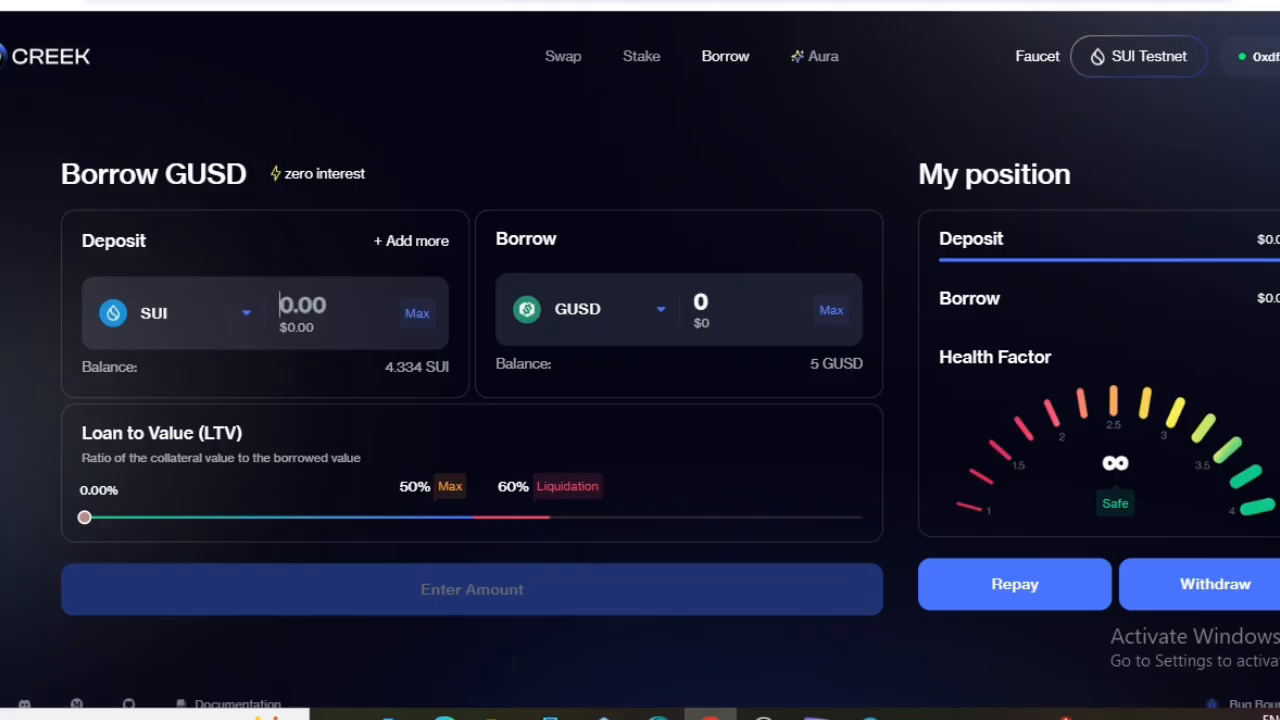
type("1")
scroll(640, 400, "down", 2)
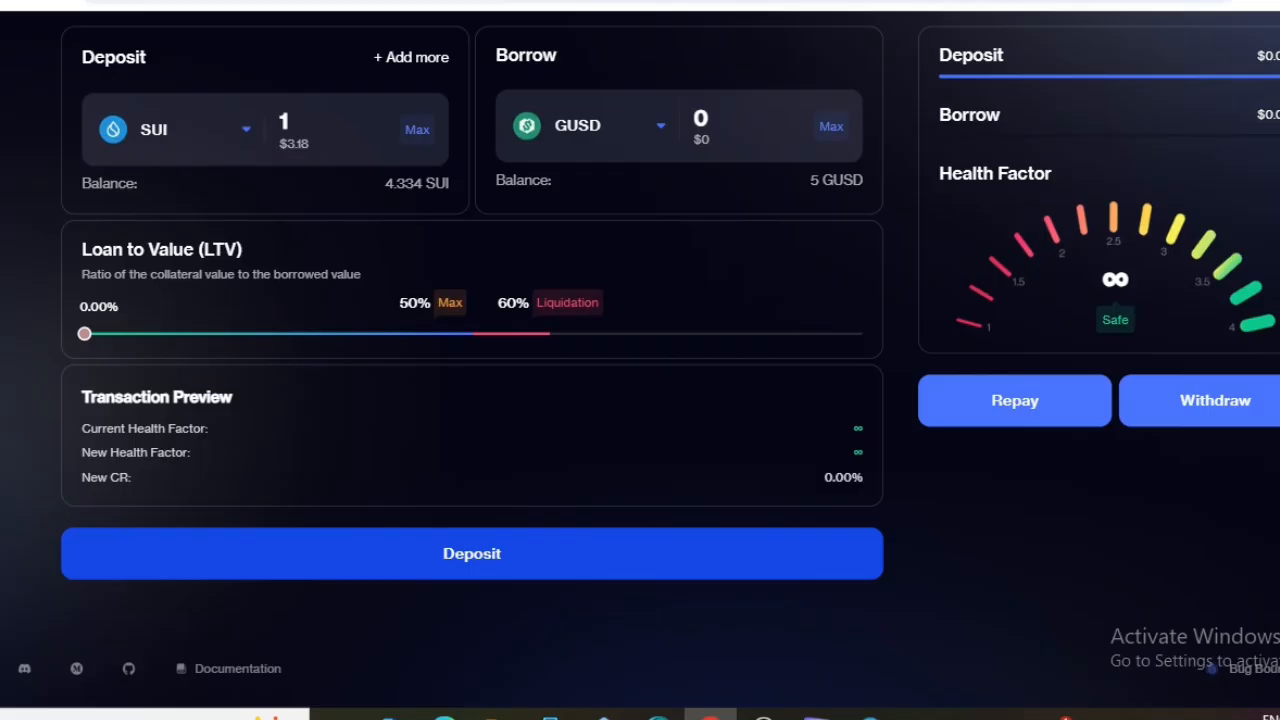
left_click(472, 554)
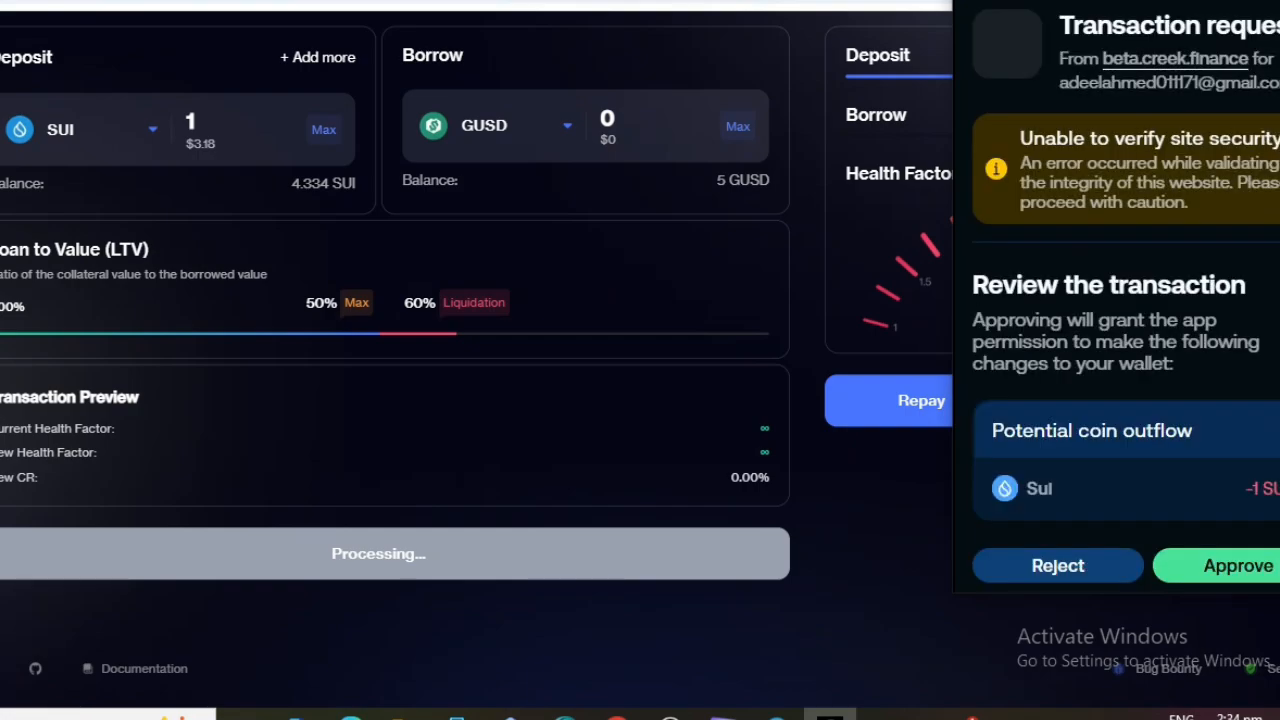
left_click(1216, 566)
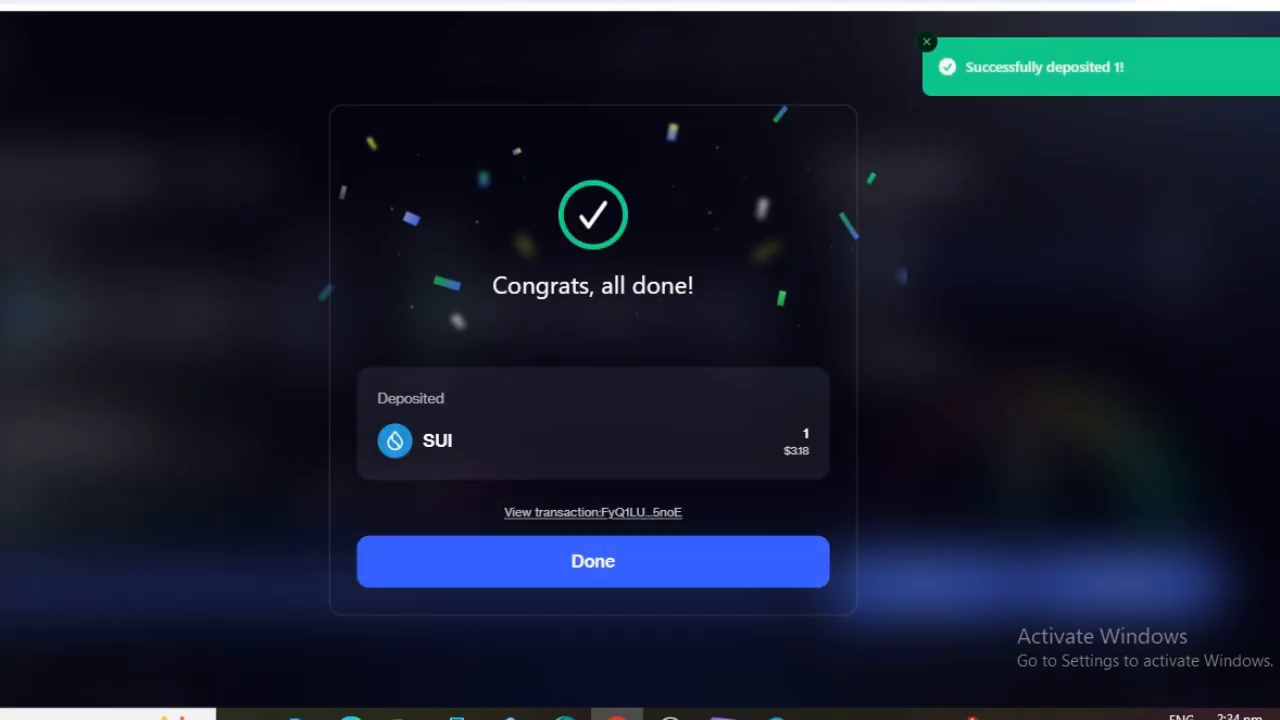
left_click(593, 561)
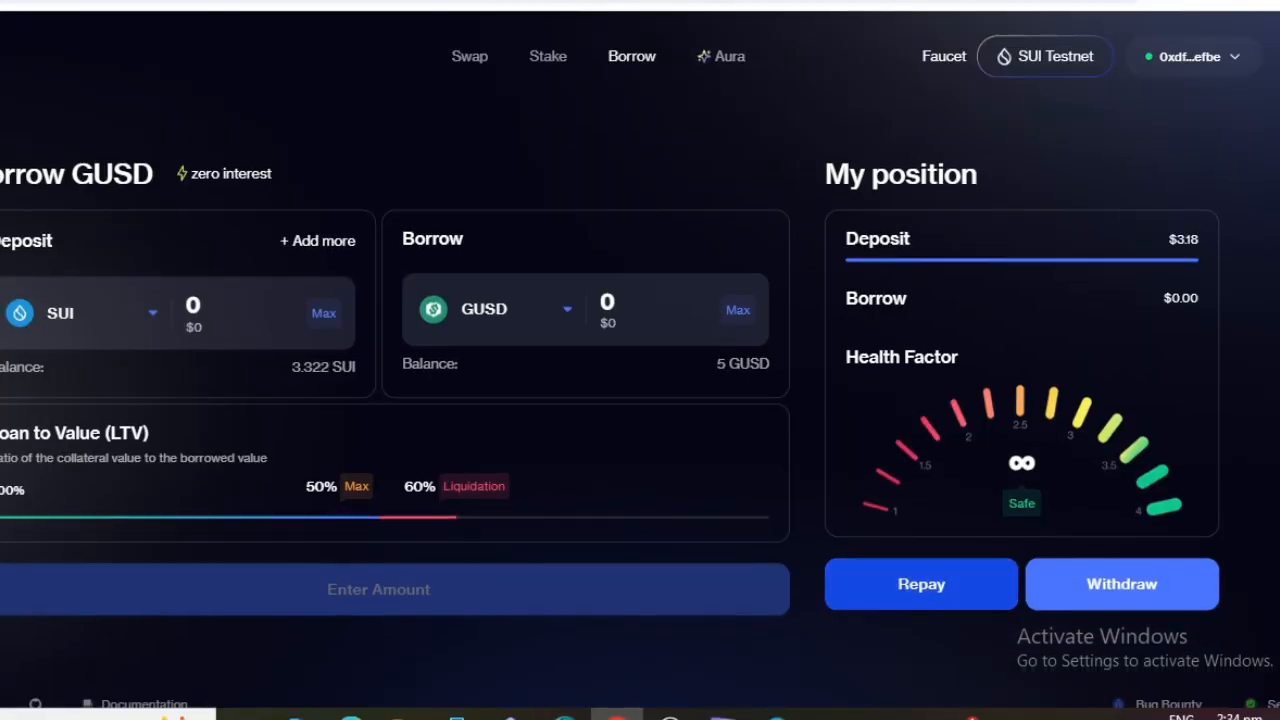
View the Repay GUSD dialog and close it without repaying, and look over the Swap page
left_click(921, 584)
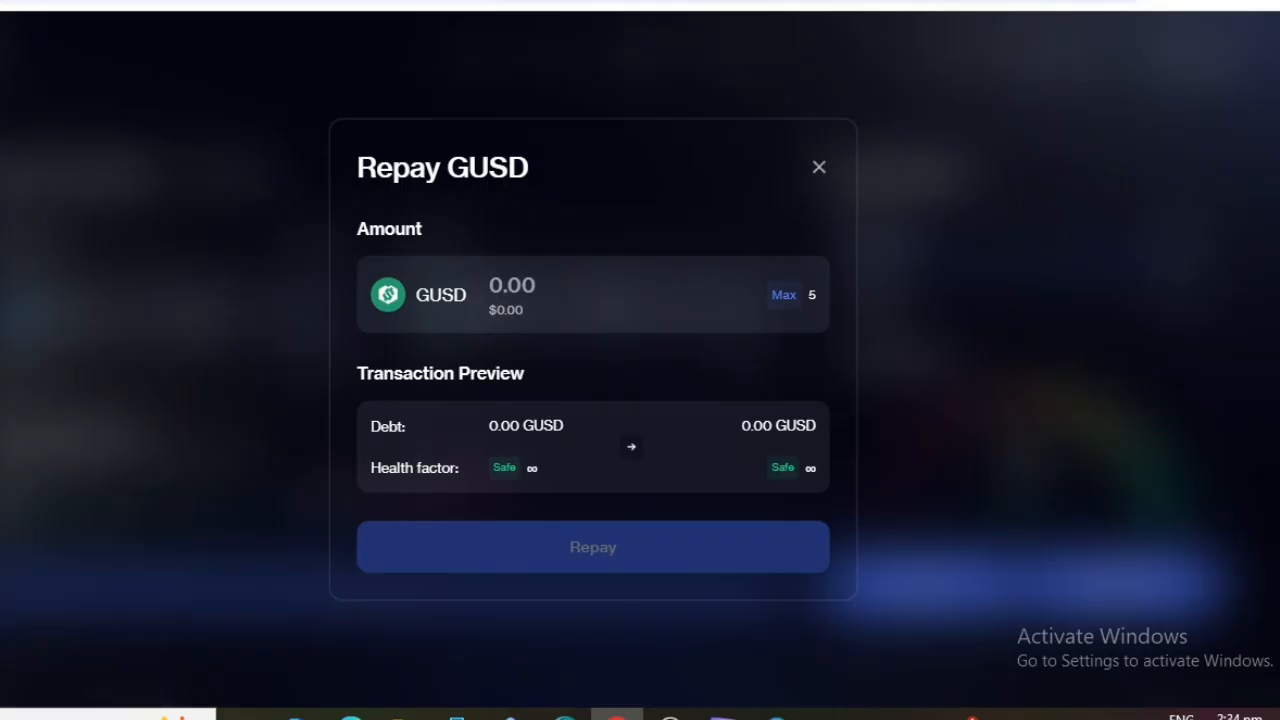
double_click(846, 176)
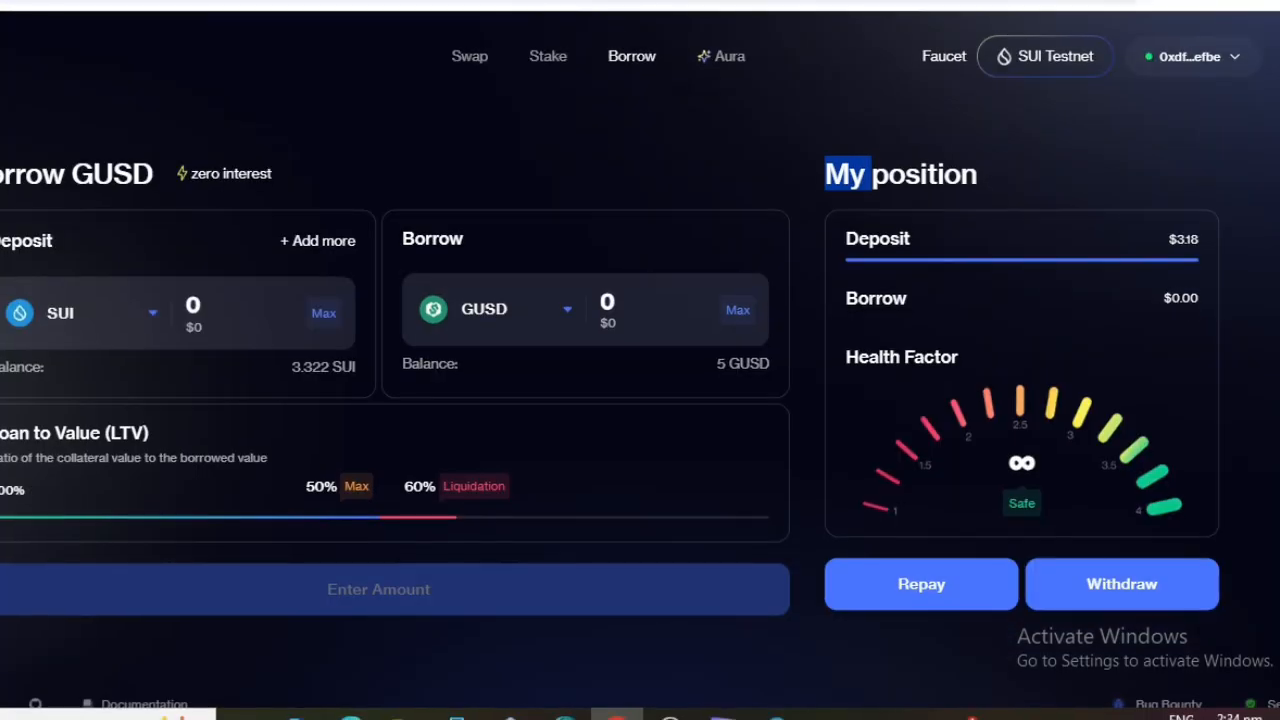
scroll(1022, 450, "down", 1)
scroll(1022, 450, "up", 1)
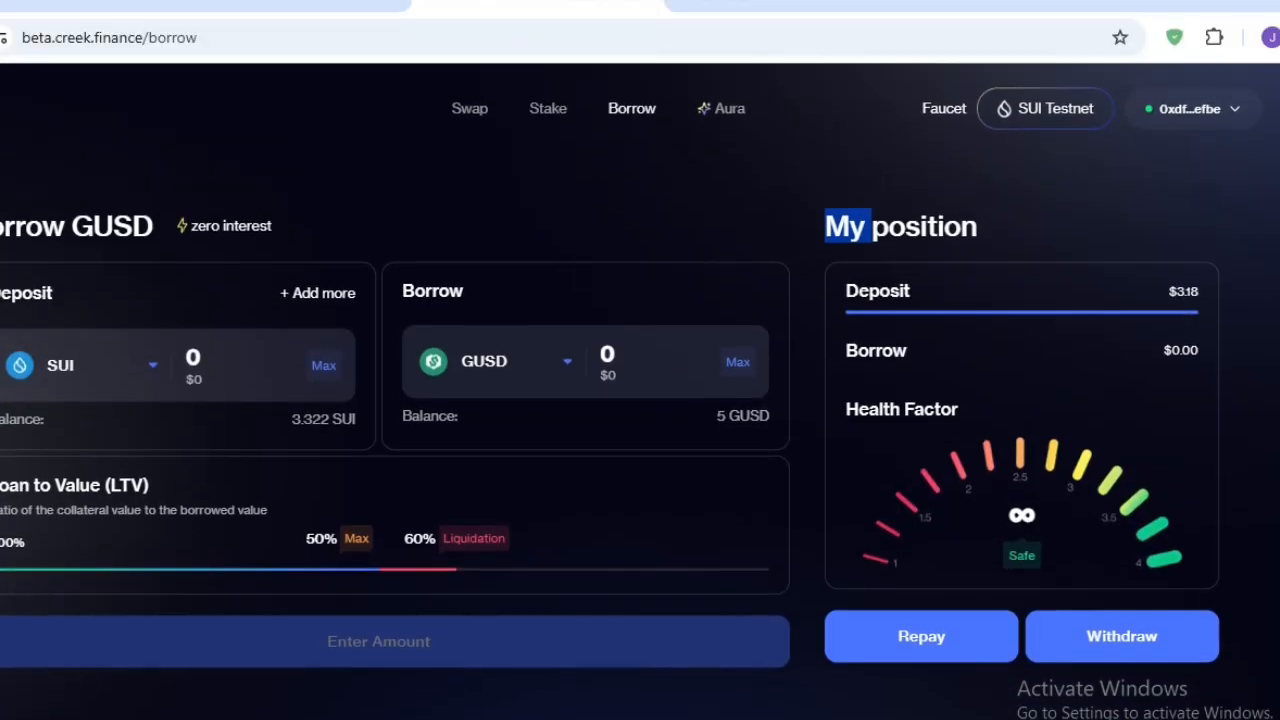
left_click(469, 108)
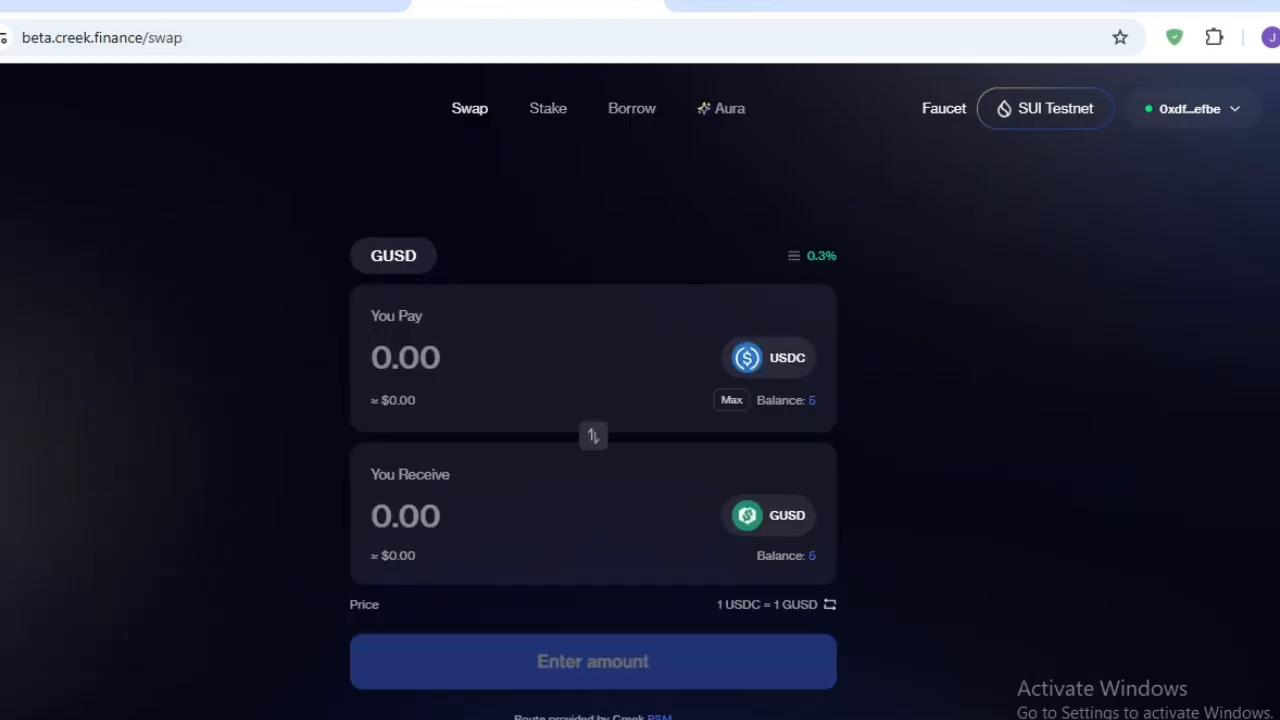
scroll(640, 400, "down", 1)
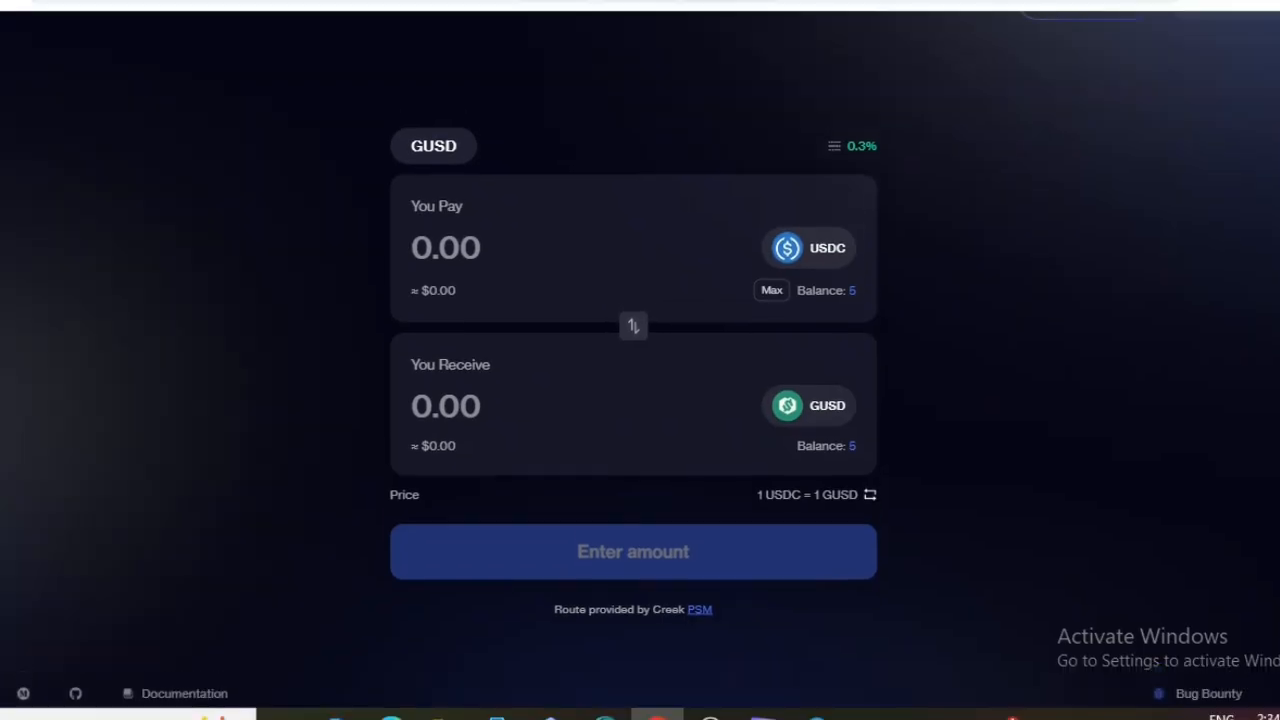
scroll(640, 400, "up", 1)
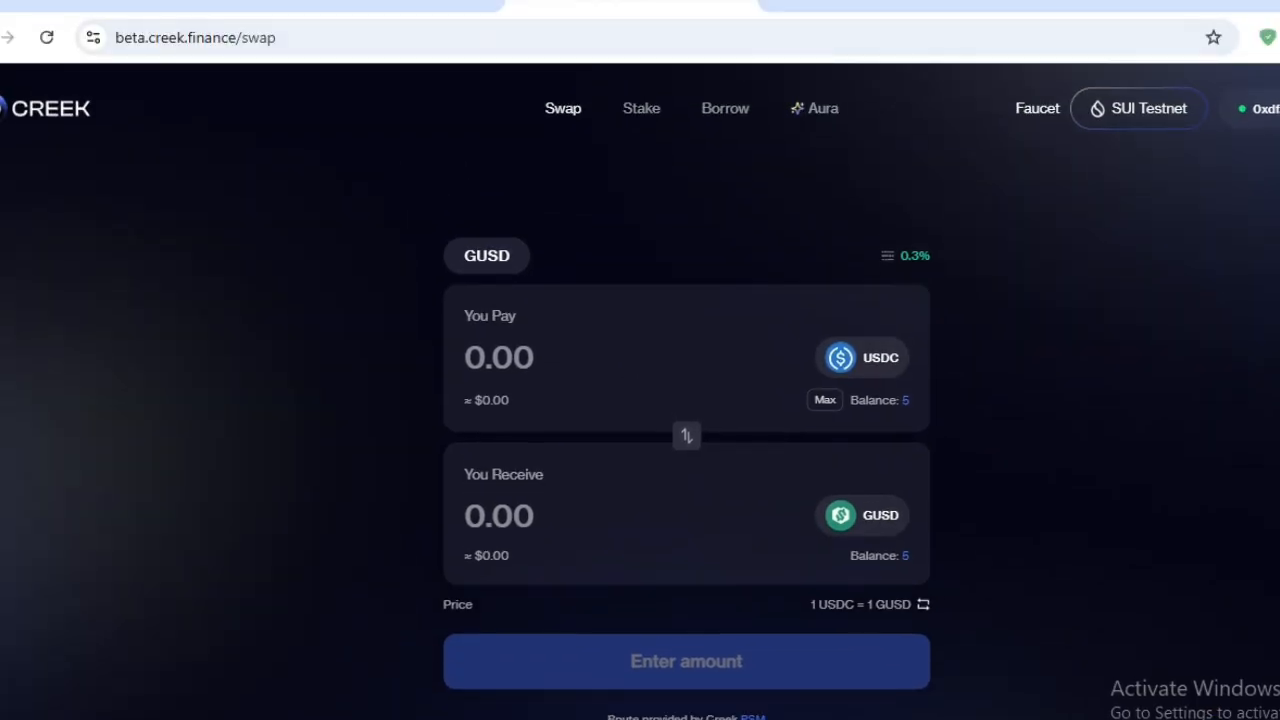
Open the Aura page, review the badge tasks, and reload the page to check the Aura score and badges again
left_click(822, 108)
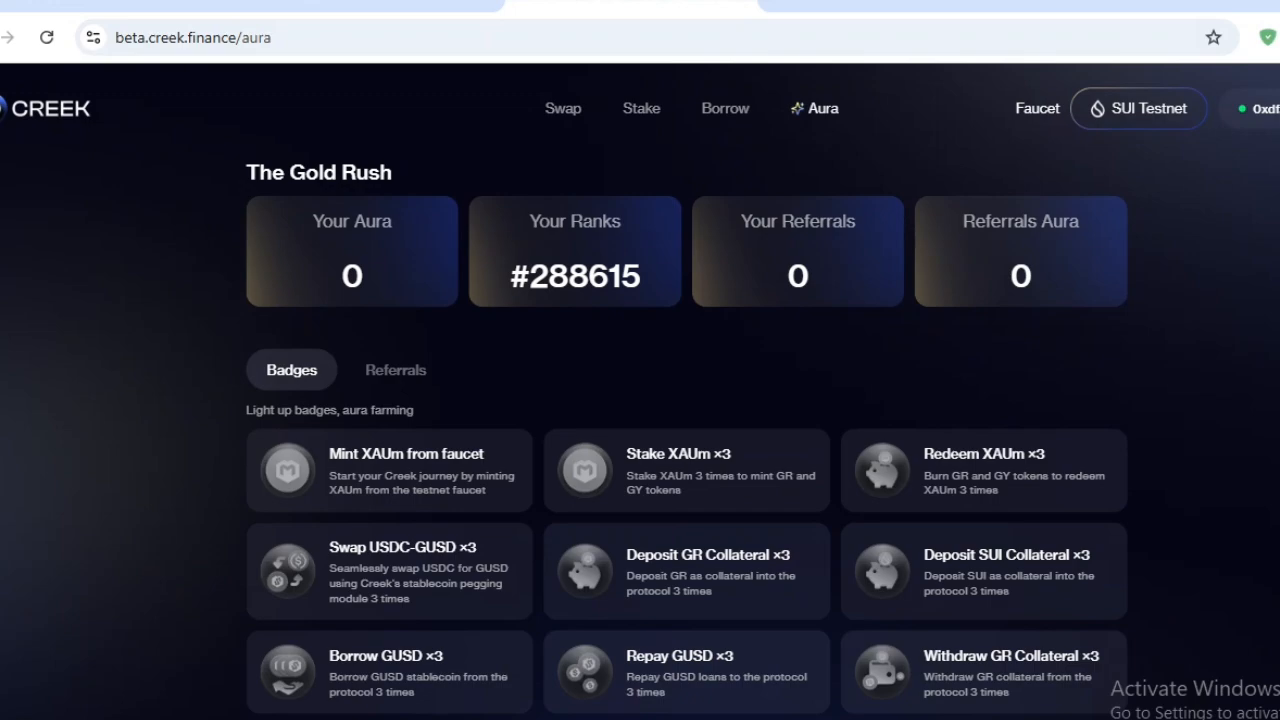
scroll(640, 390, "down", 5)
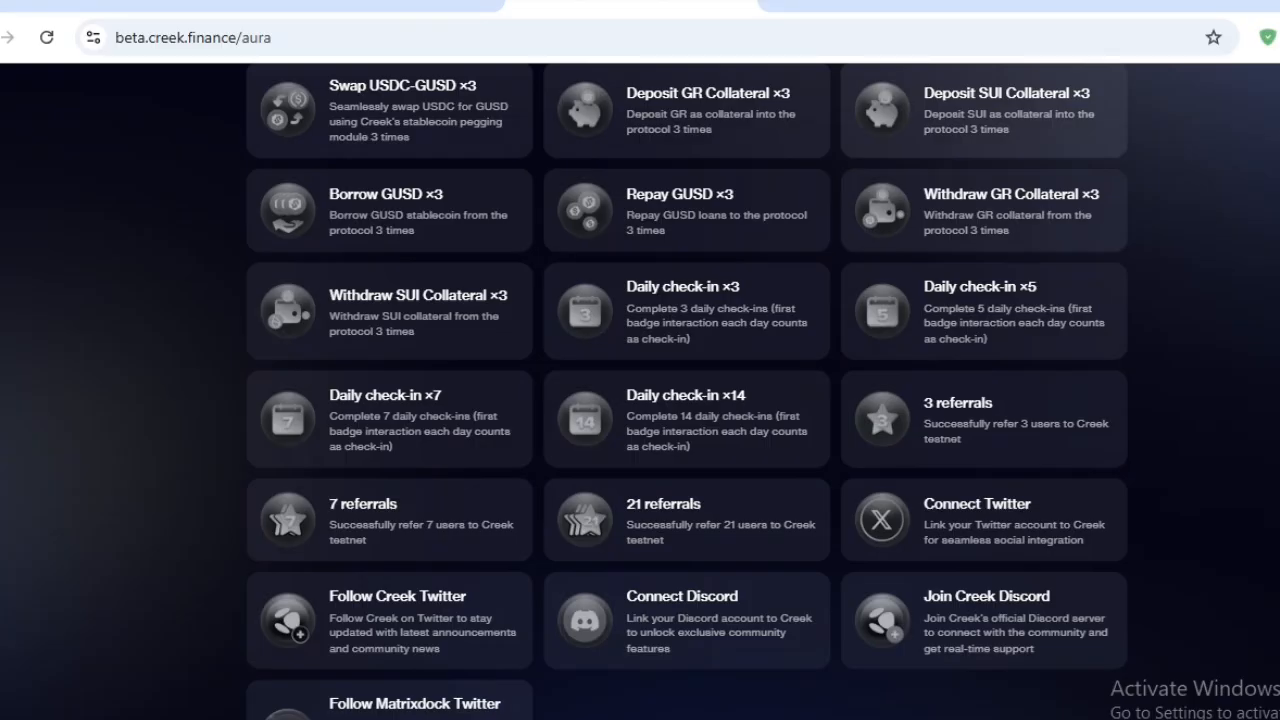
scroll(640, 390, "up", 5)
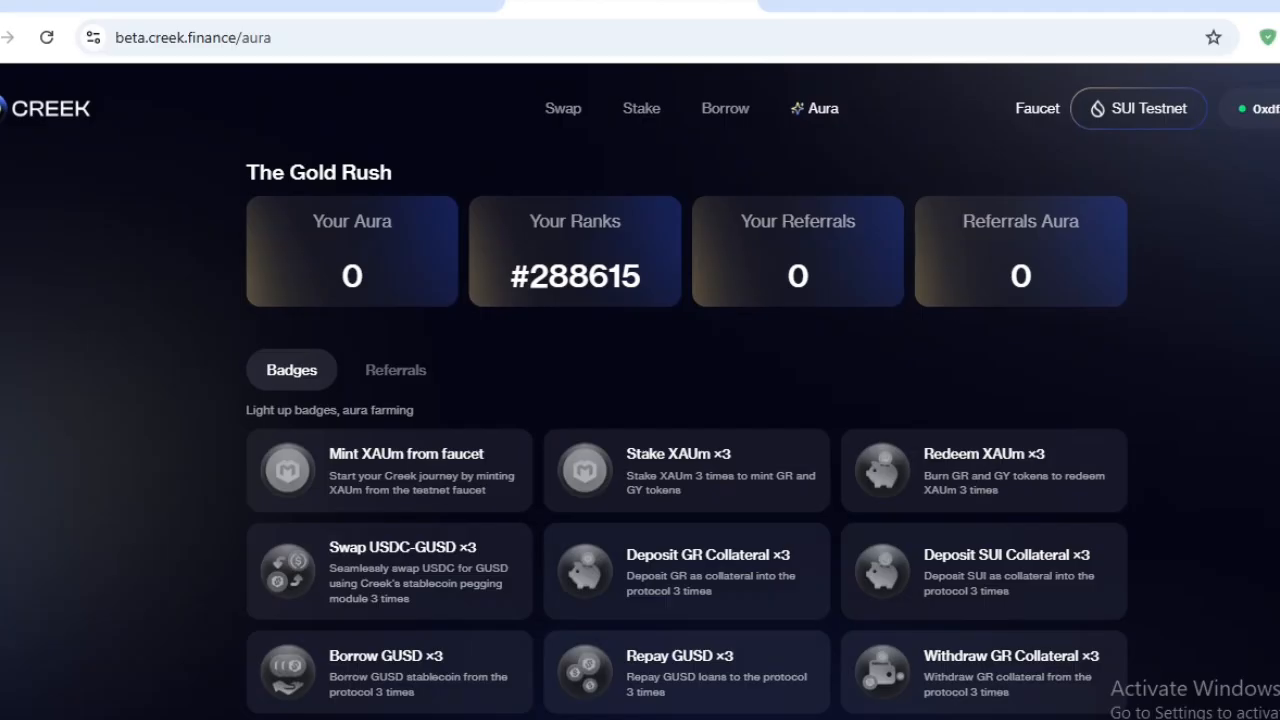
left_click(46, 38)
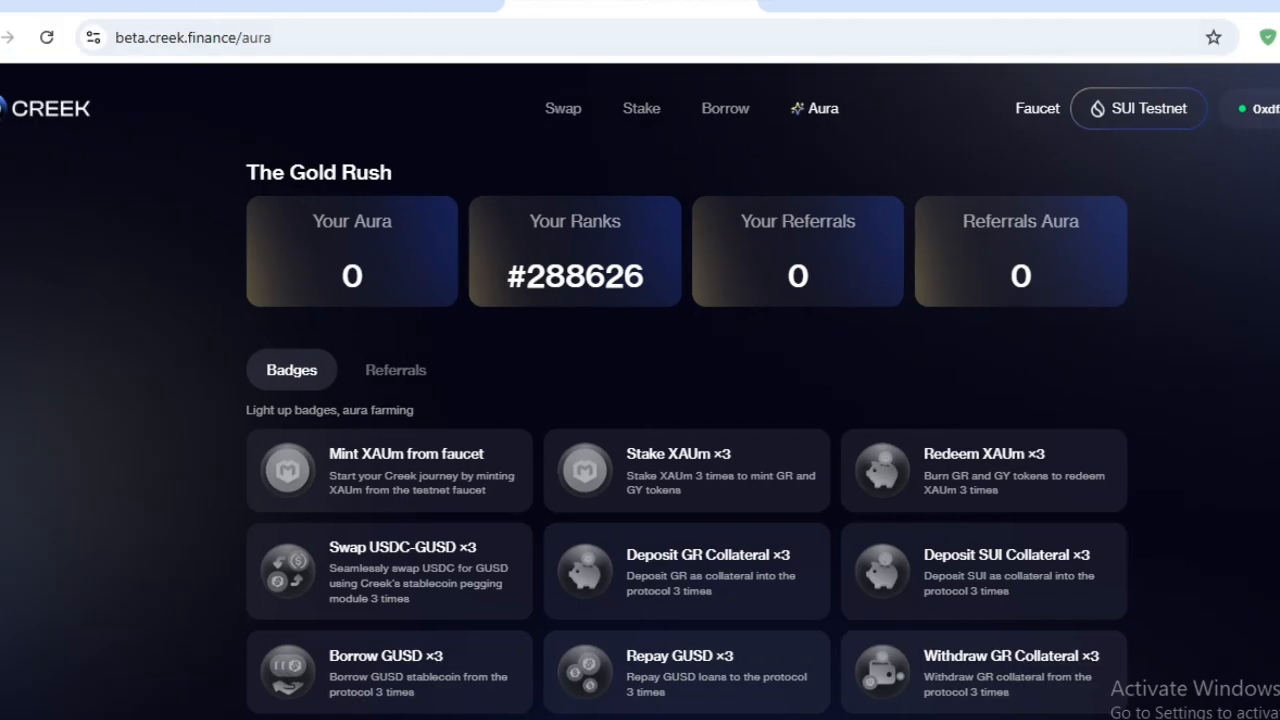
scroll(640, 400, "down", 5)
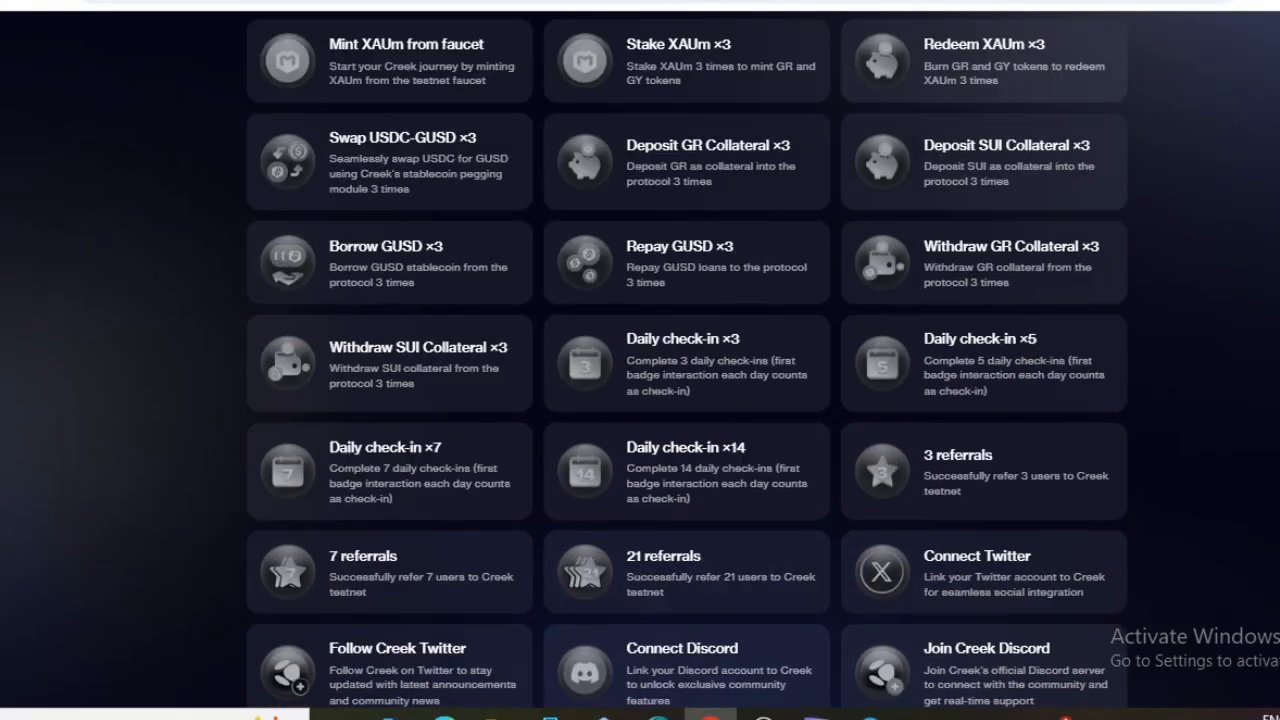
scroll(640, 400, "up", 4)
scroll(640, 400, "up", 1)
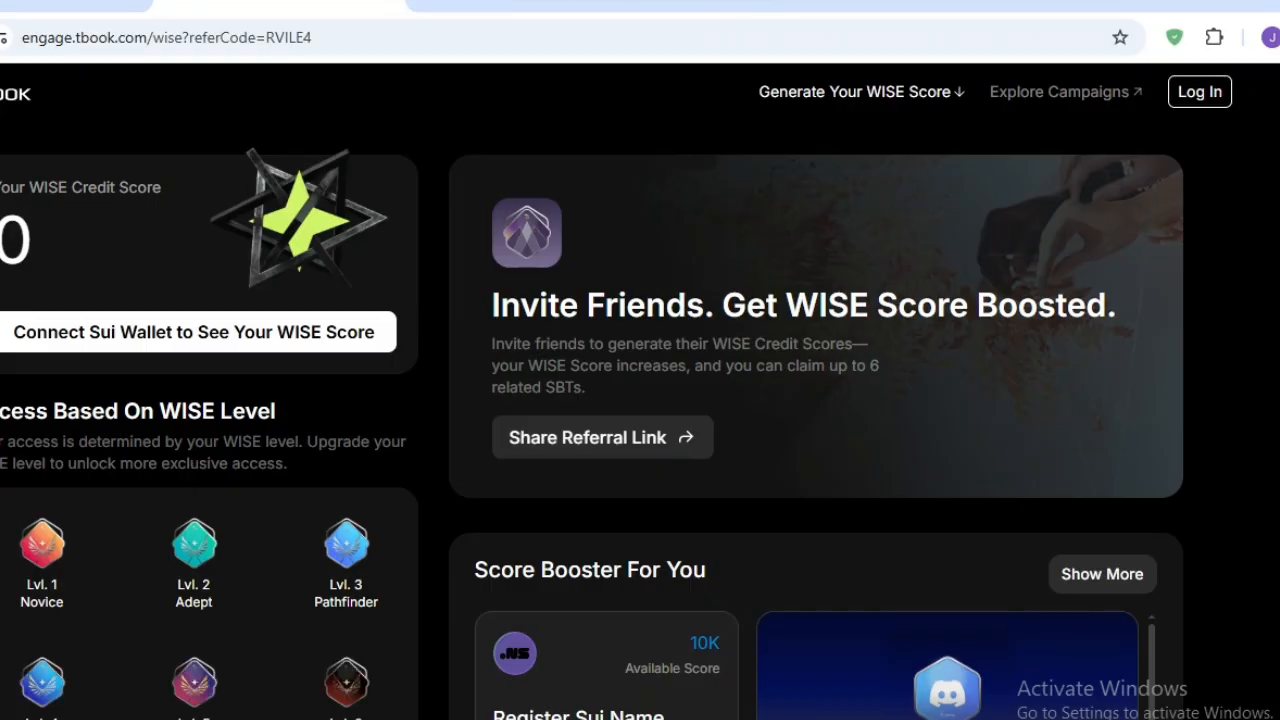
Log in to TBook's WISE page by connecting the Slush wallet as a Sui wallet and signing the authentication message
left_click(1199, 91)
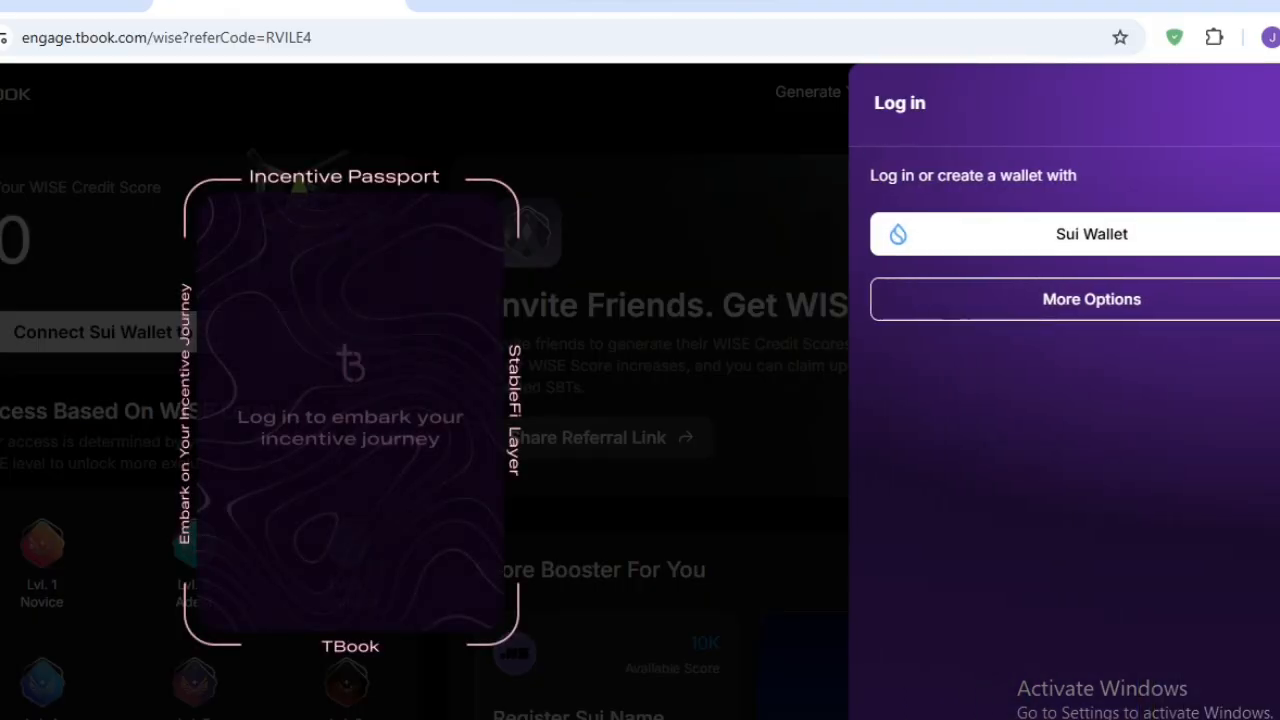
left_click(1075, 234)
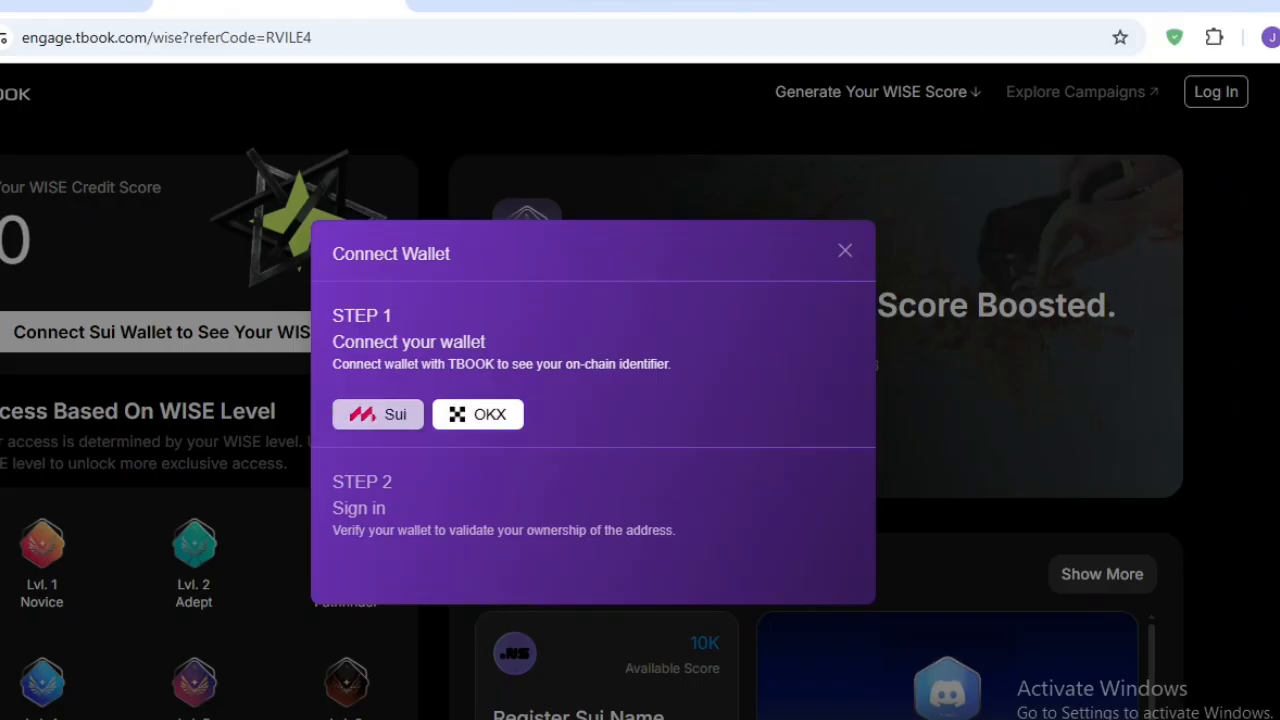
left_click(378, 414)
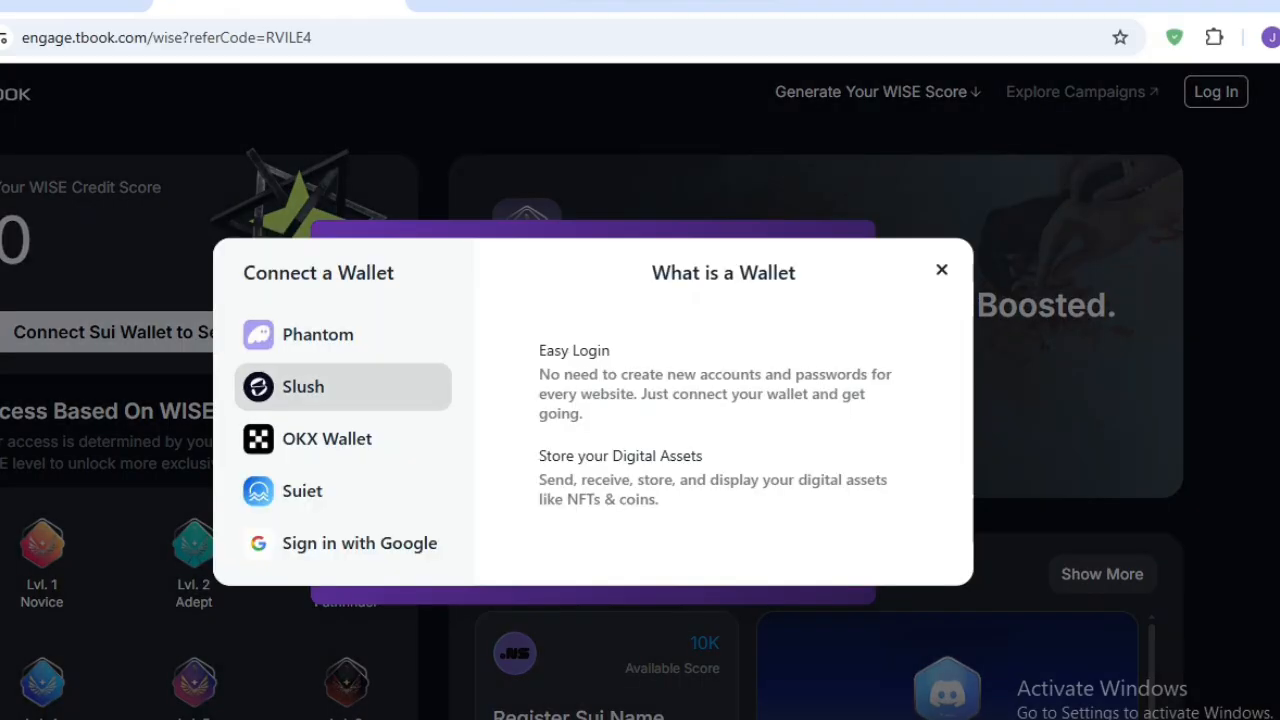
left_click(303, 386)
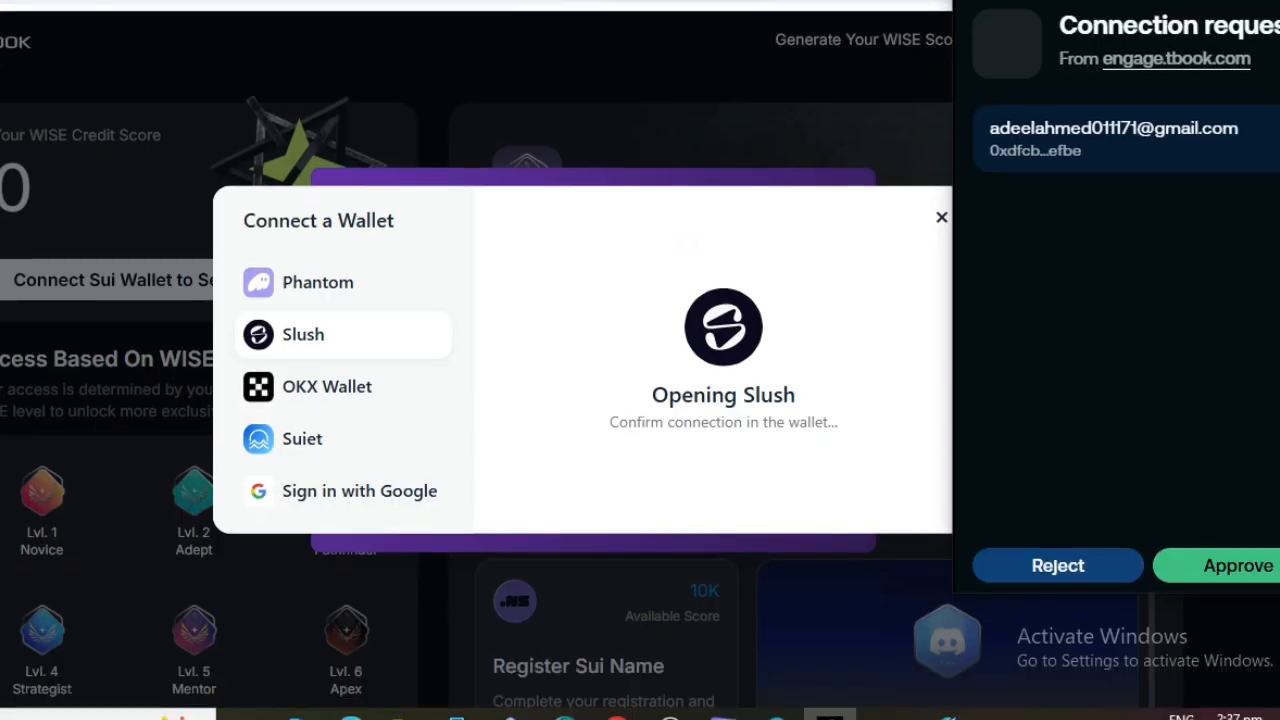
left_click(1237, 618)
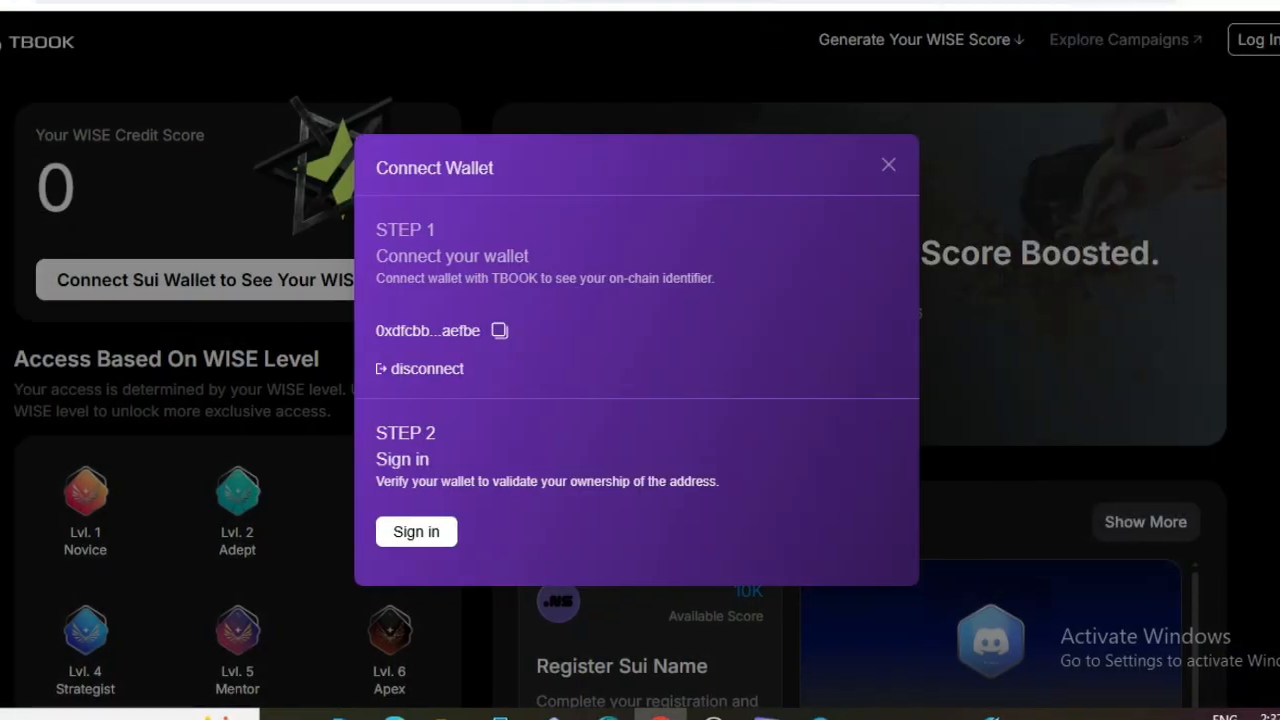
left_click(416, 532)
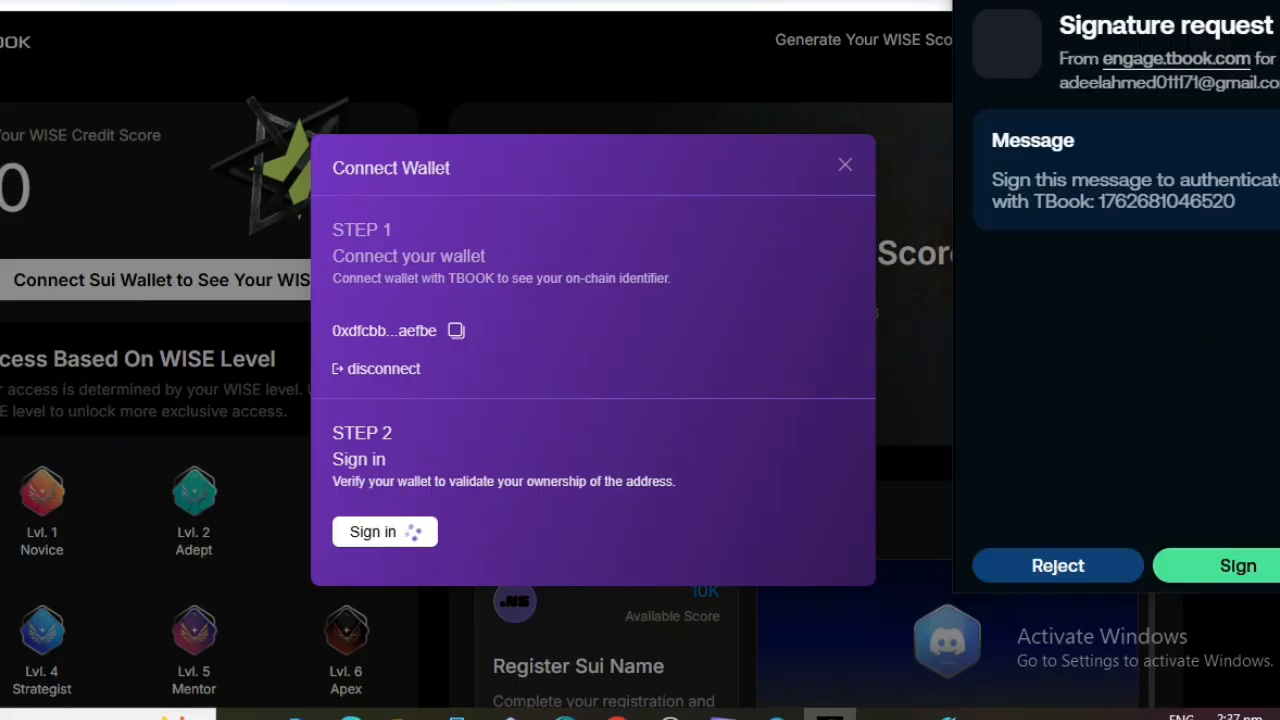
left_click(1238, 566)
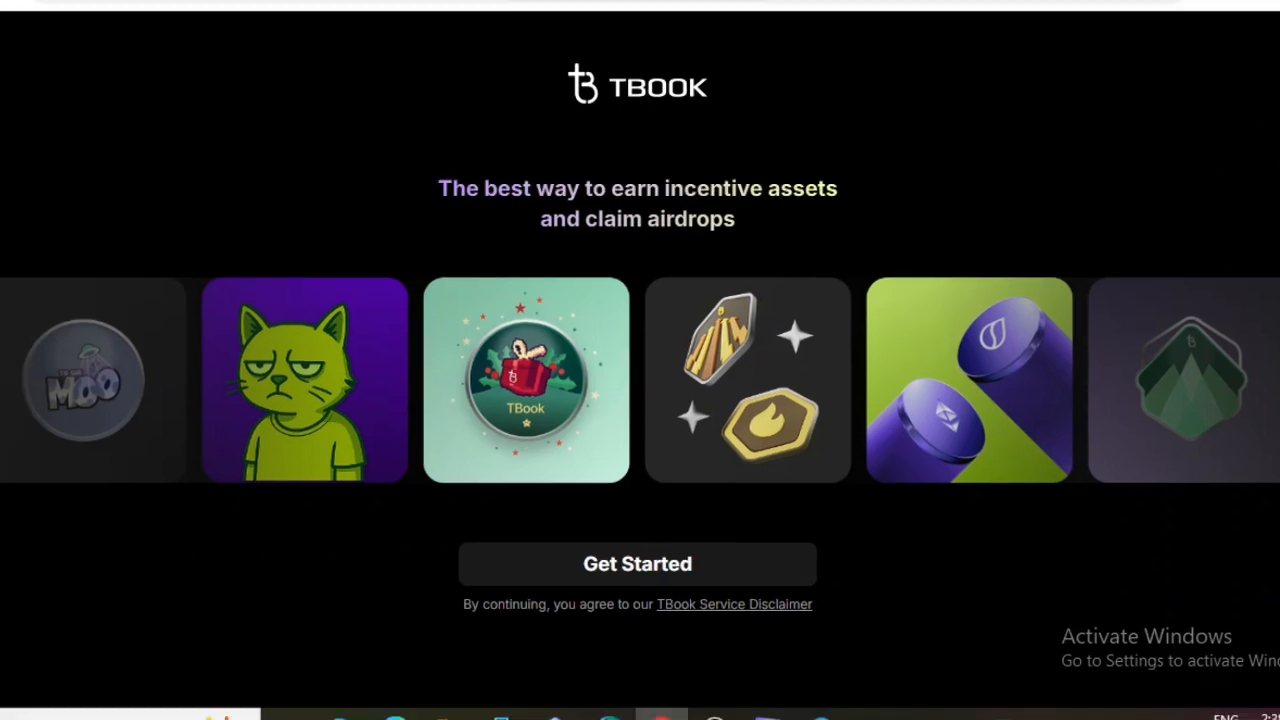
Get started from TBook's welcome page and start the TBook bot in Telegram
left_click(686, 564)
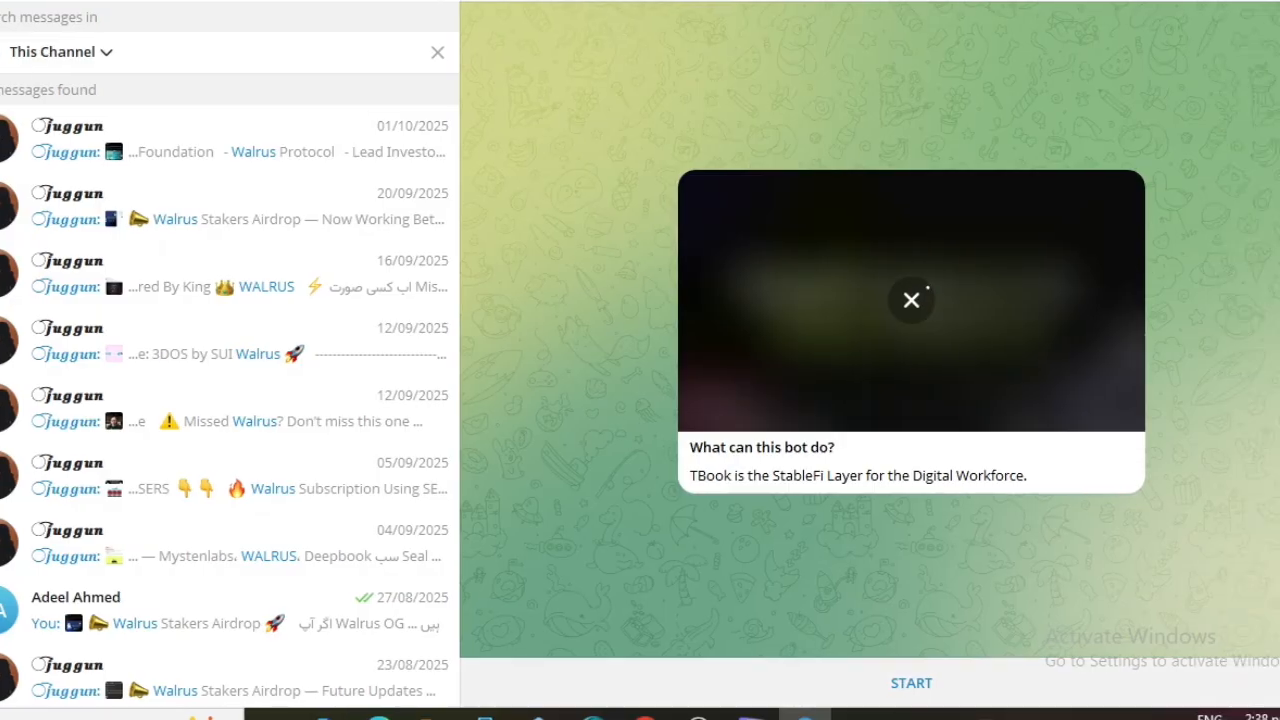
left_click(911, 683)
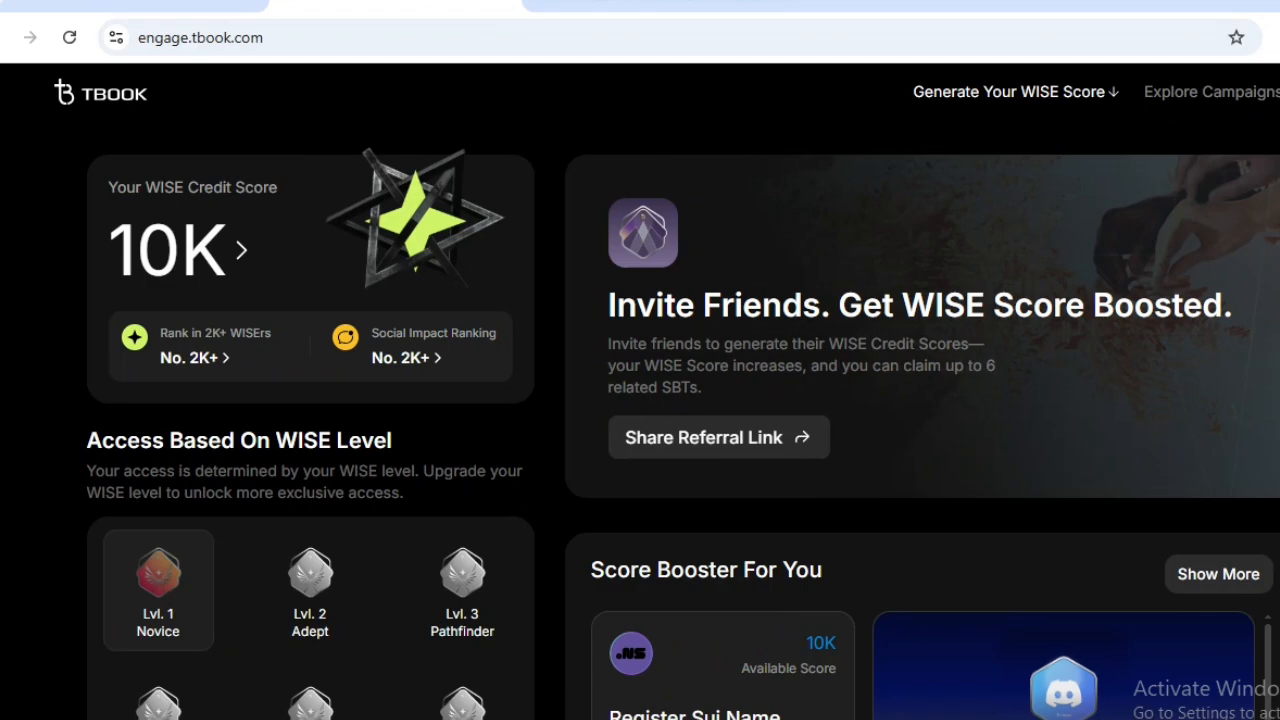
Examine the WISE credit score page, including the access levels, the WISE Novice SBT and the score booster tasks
scroll(640, 400, "down", 1)
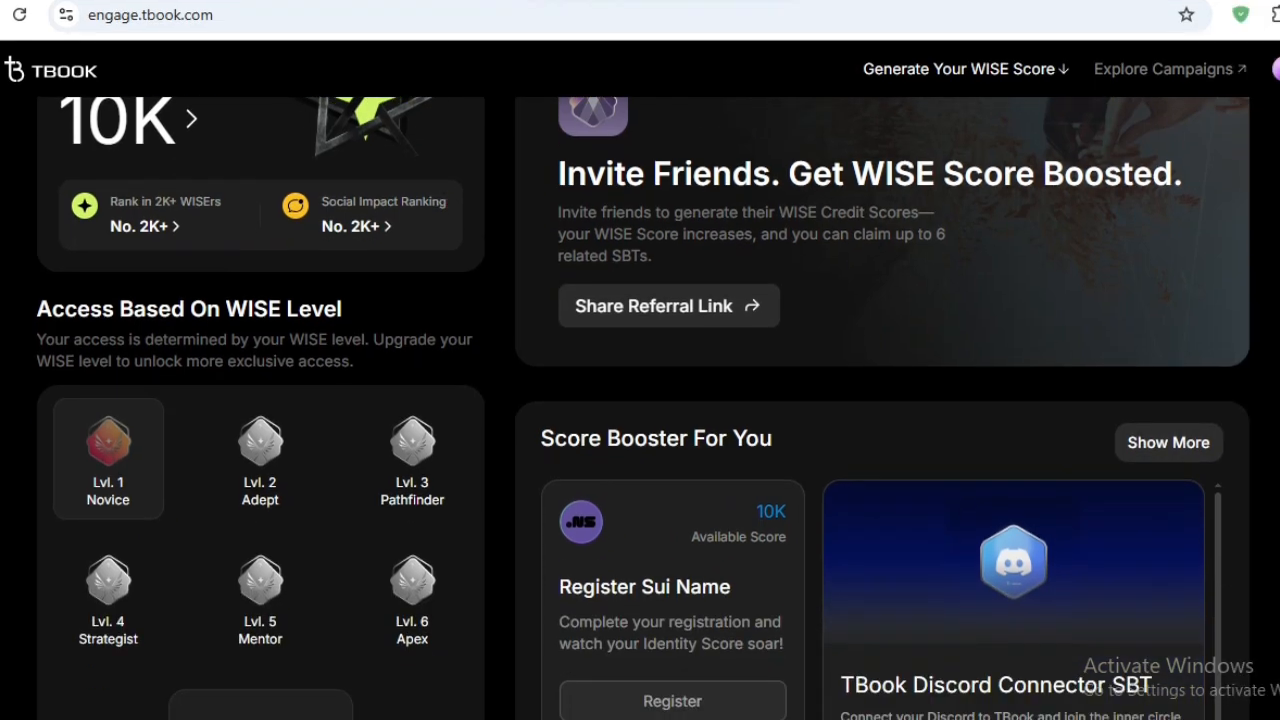
scroll(873, 600, "down", 2)
scroll(873, 450, "down", 4)
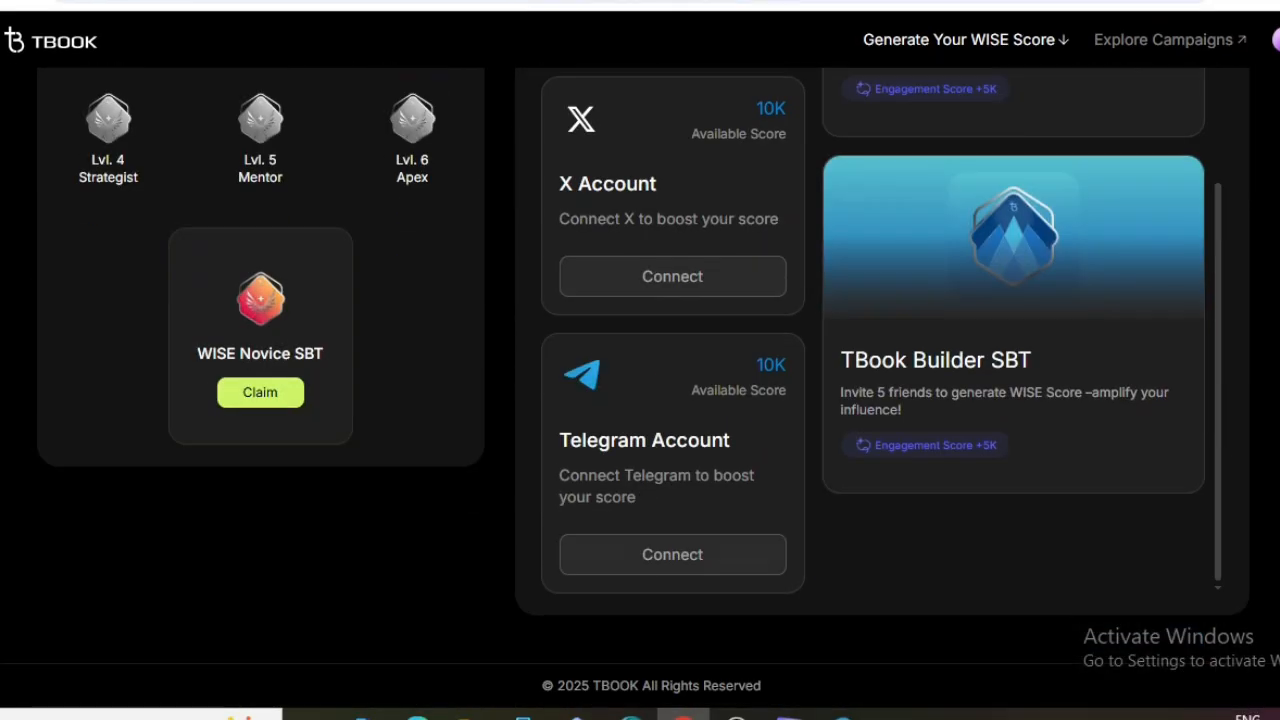
scroll(873, 450, "up", 2)
scroll(873, 330, "down", 1)
scroll(873, 330, "up", 2)
scroll(873, 400, "up", 3)
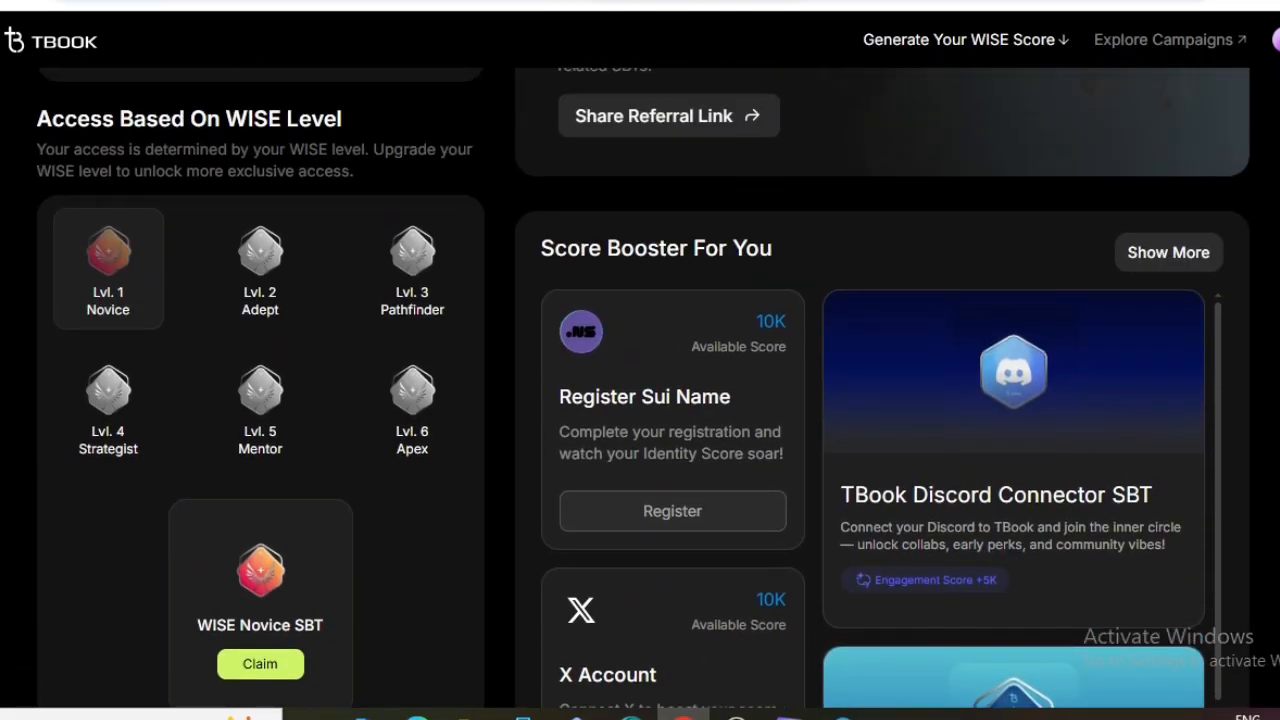
scroll(873, 450, "up", 2)
scroll(873, 450, "down", 2)
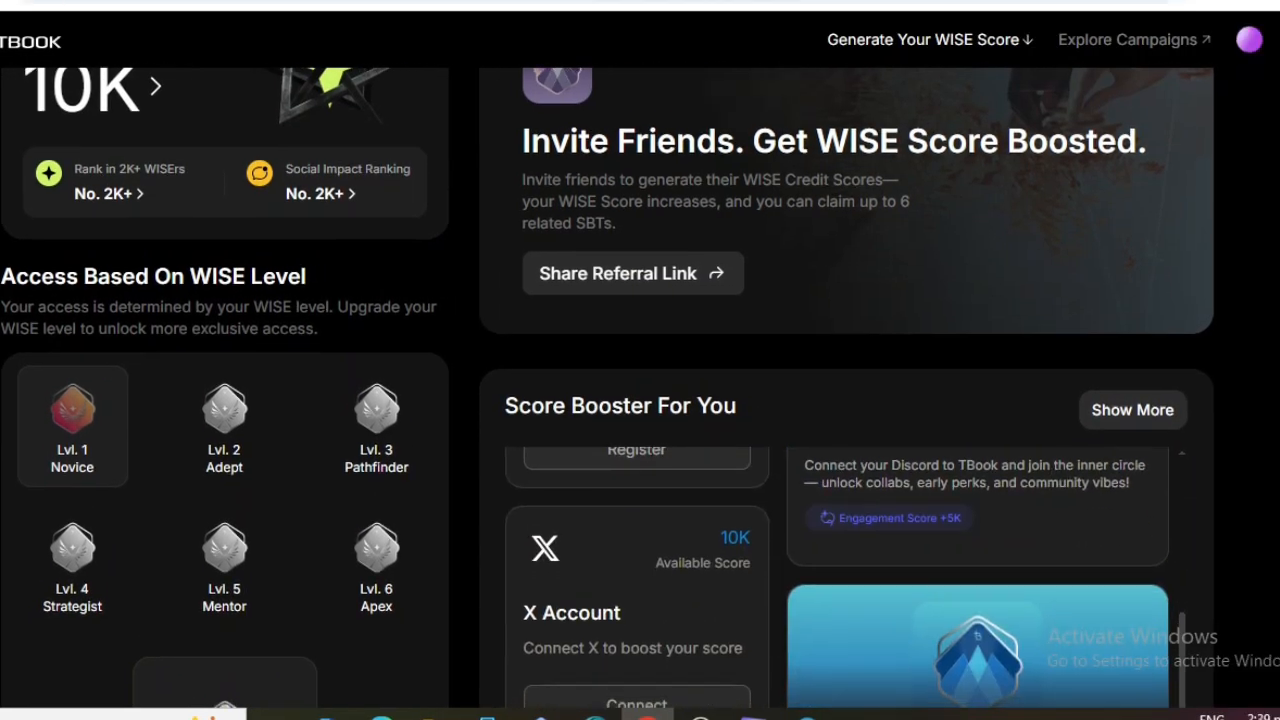
scroll(873, 400, "down", 4)
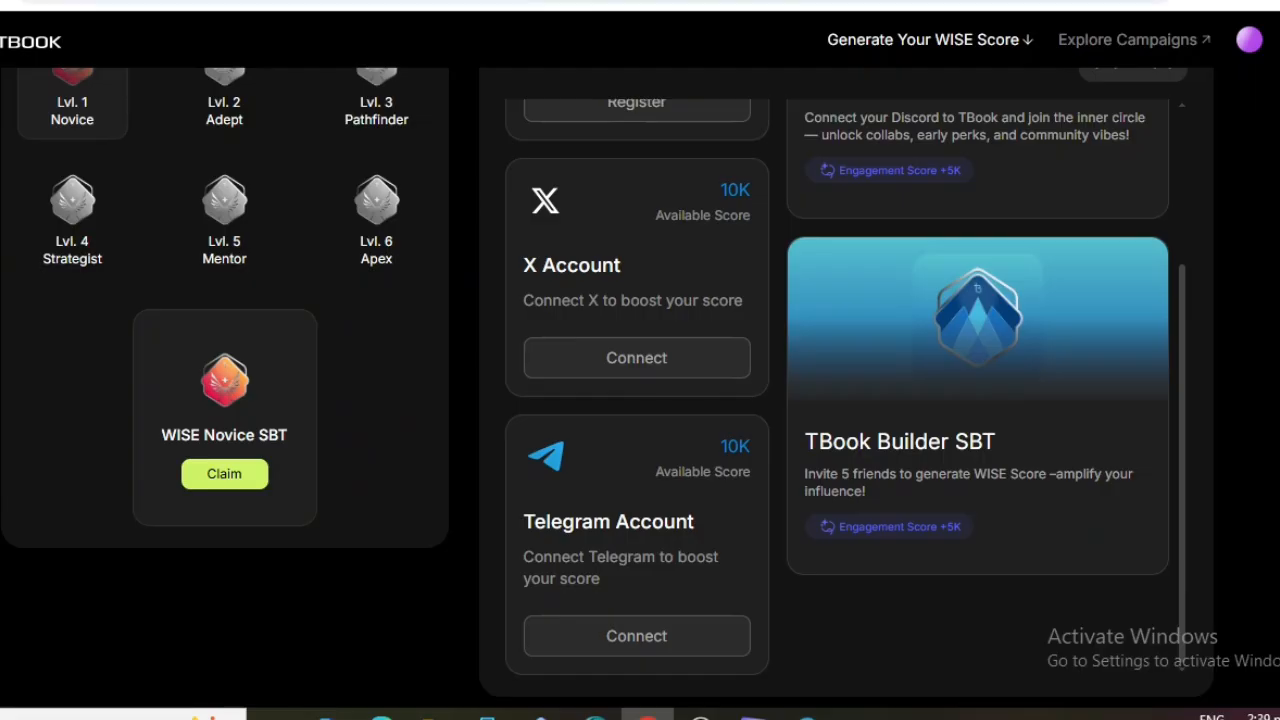
scroll(845, 387, "up", 1)
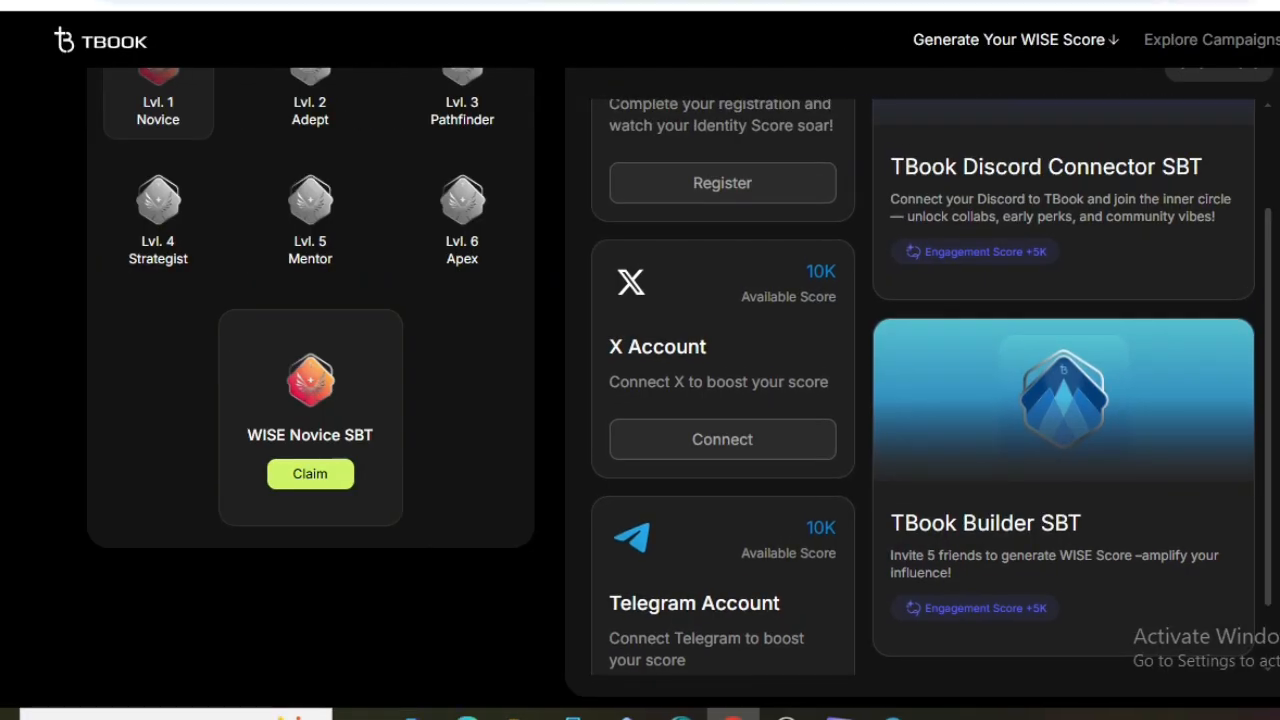
scroll(640, 400, "up", 5)
scroll(640, 400, "down", 3)
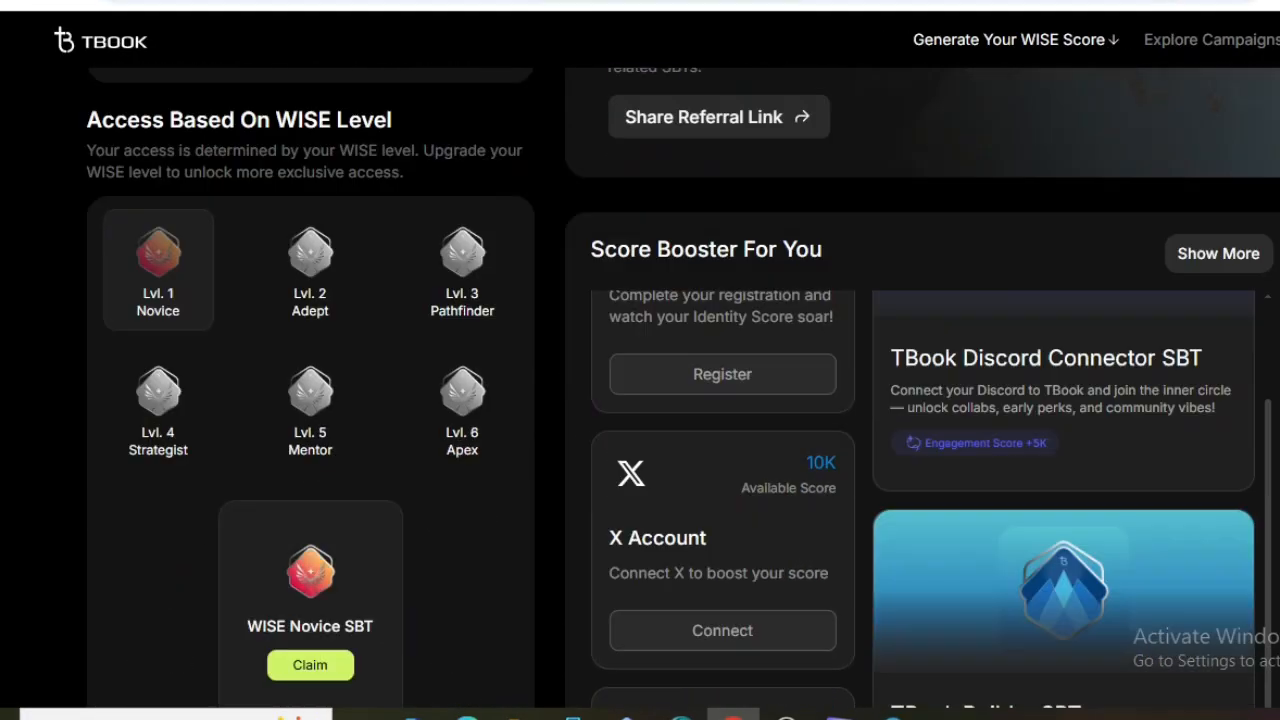
Open the claim page of the WISE Novice SBT from the WISE score page
scroll(683, 387, "down", 2)
scroll(683, 387, "up", 1)
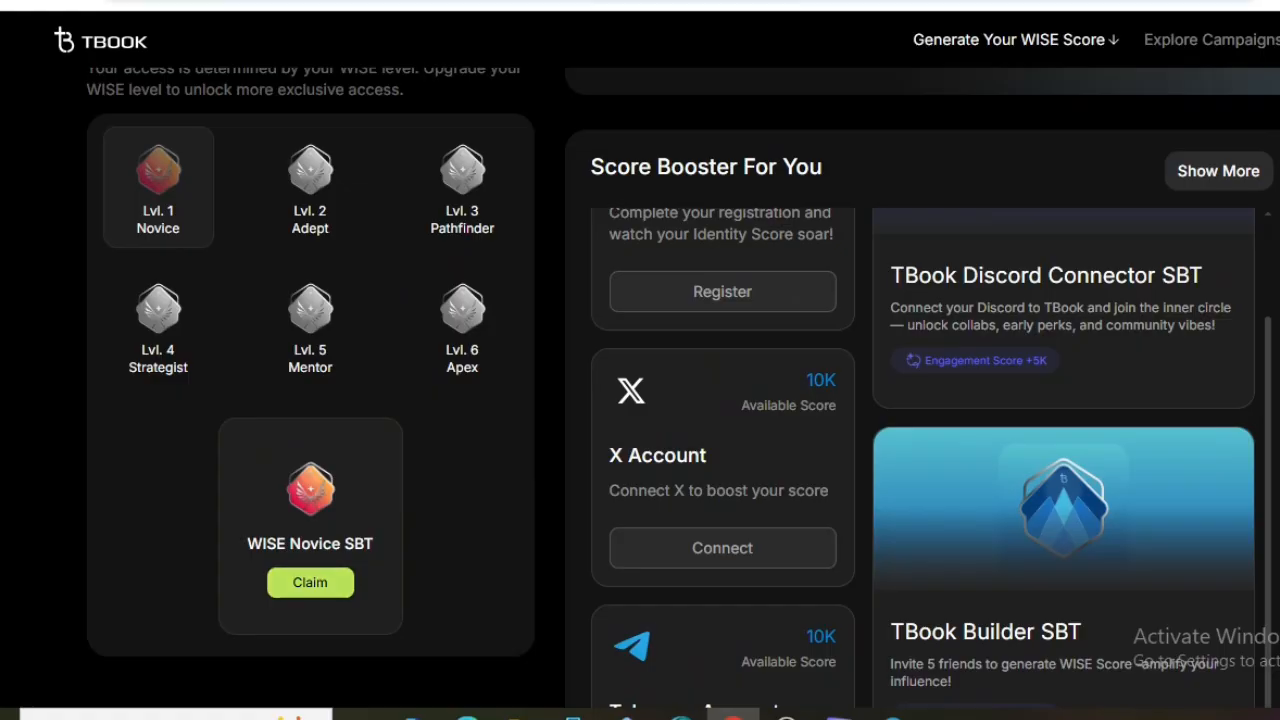
key("F5")
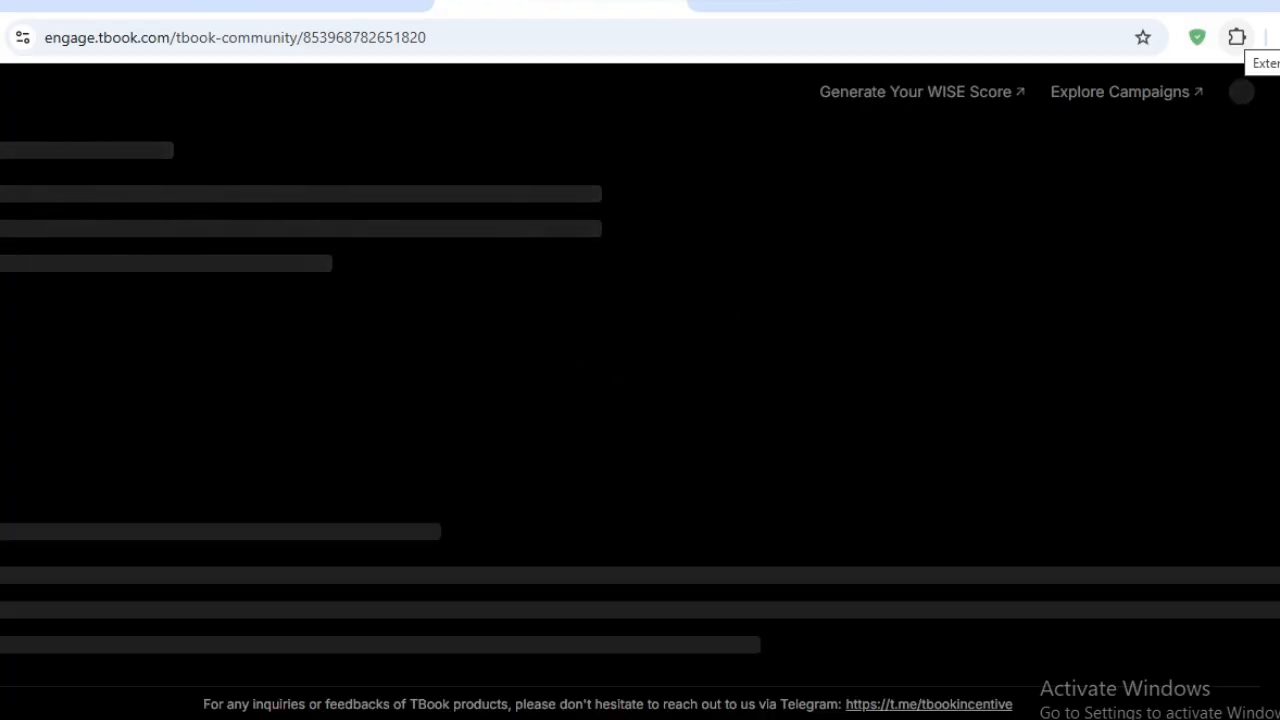
Switch the Slush wallet's network to Mainnet and close the wallet
left_click(1237, 37)
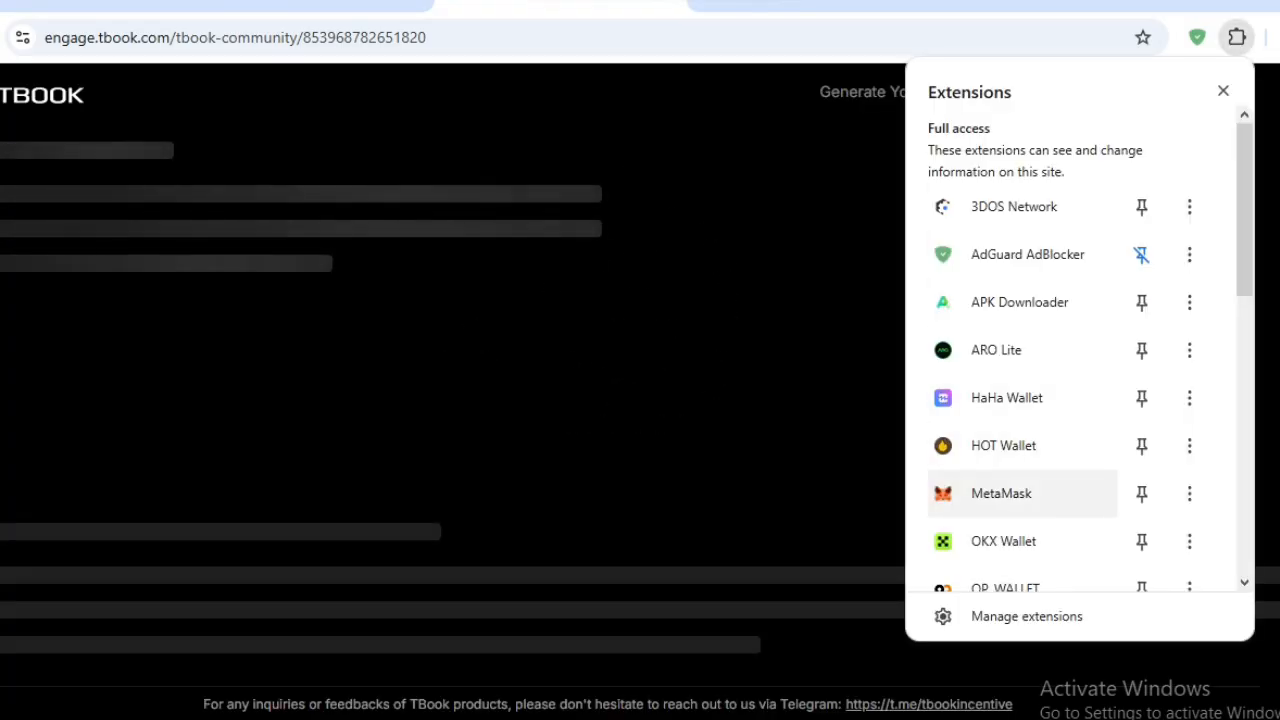
scroll(1020, 450, "down", 4)
left_click(1030, 341)
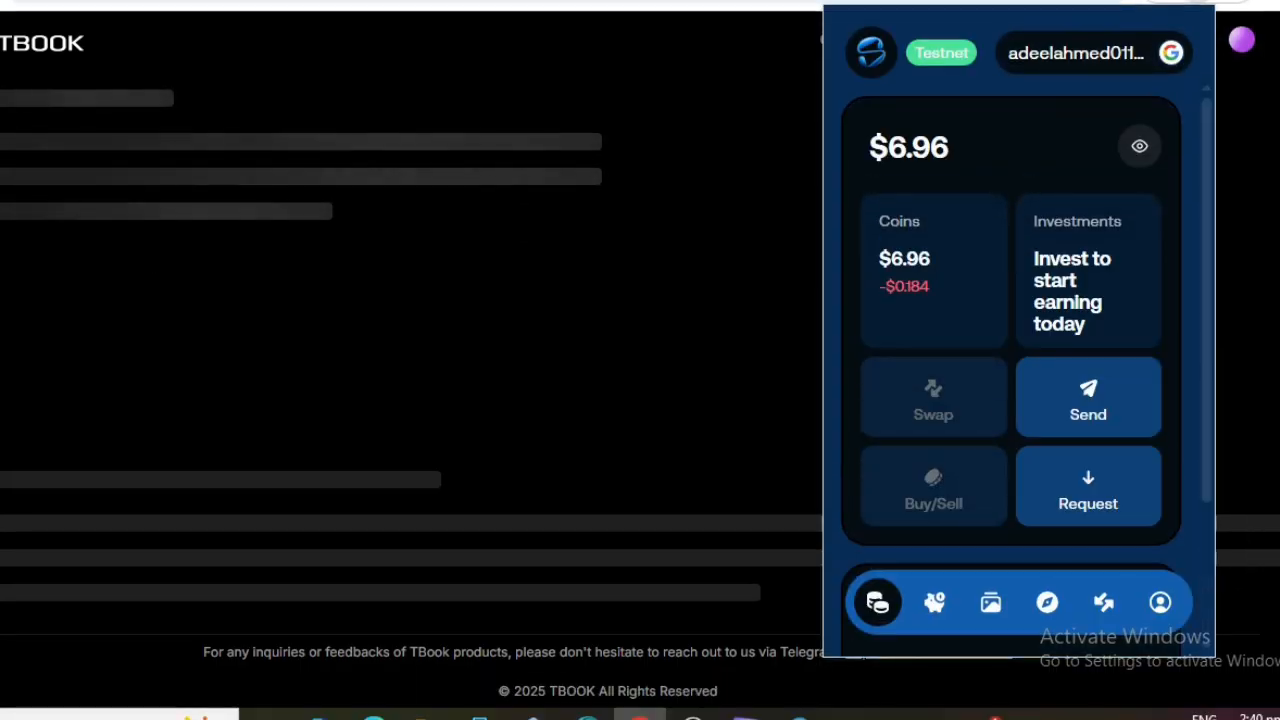
left_click(1160, 602)
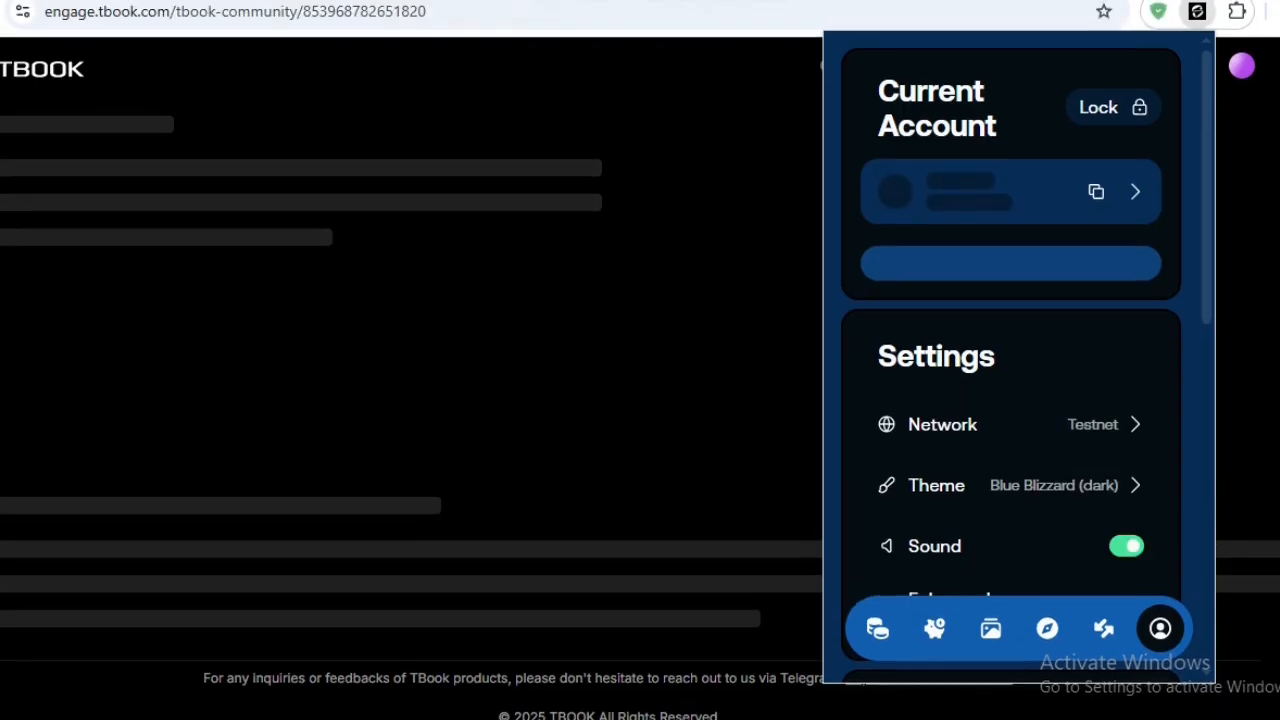
left_click(942, 426)
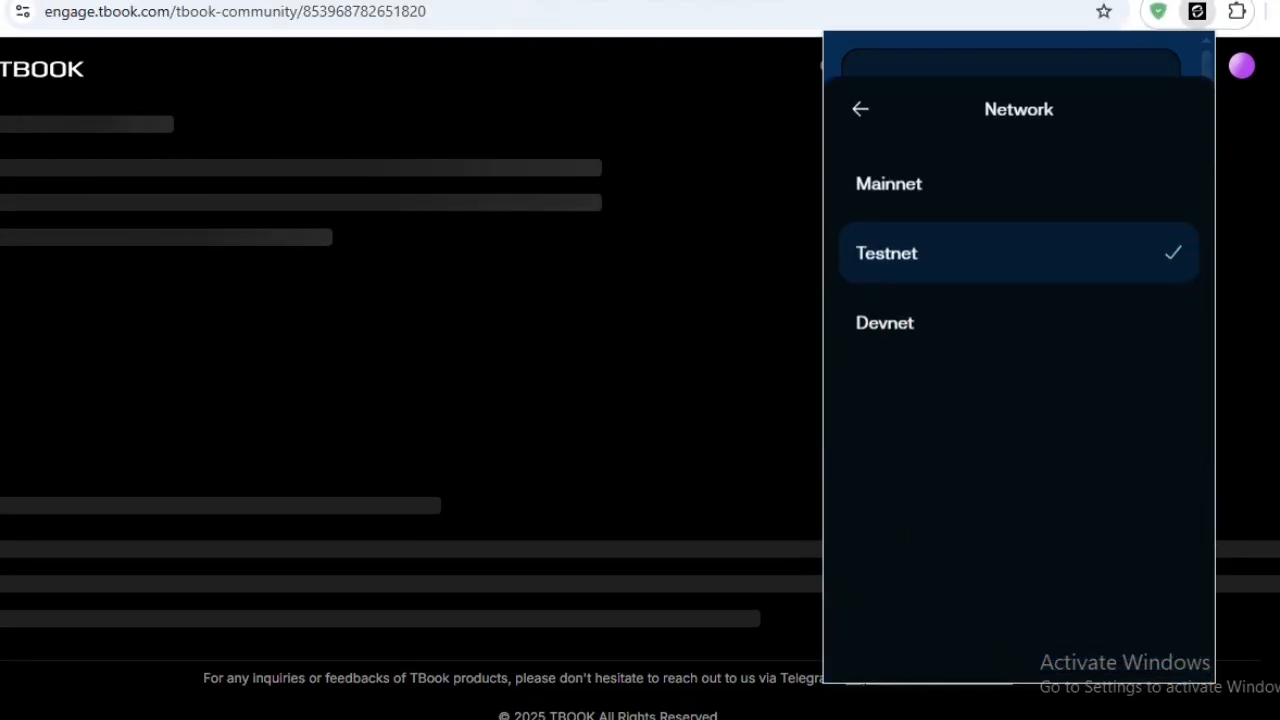
left_click(905, 165)
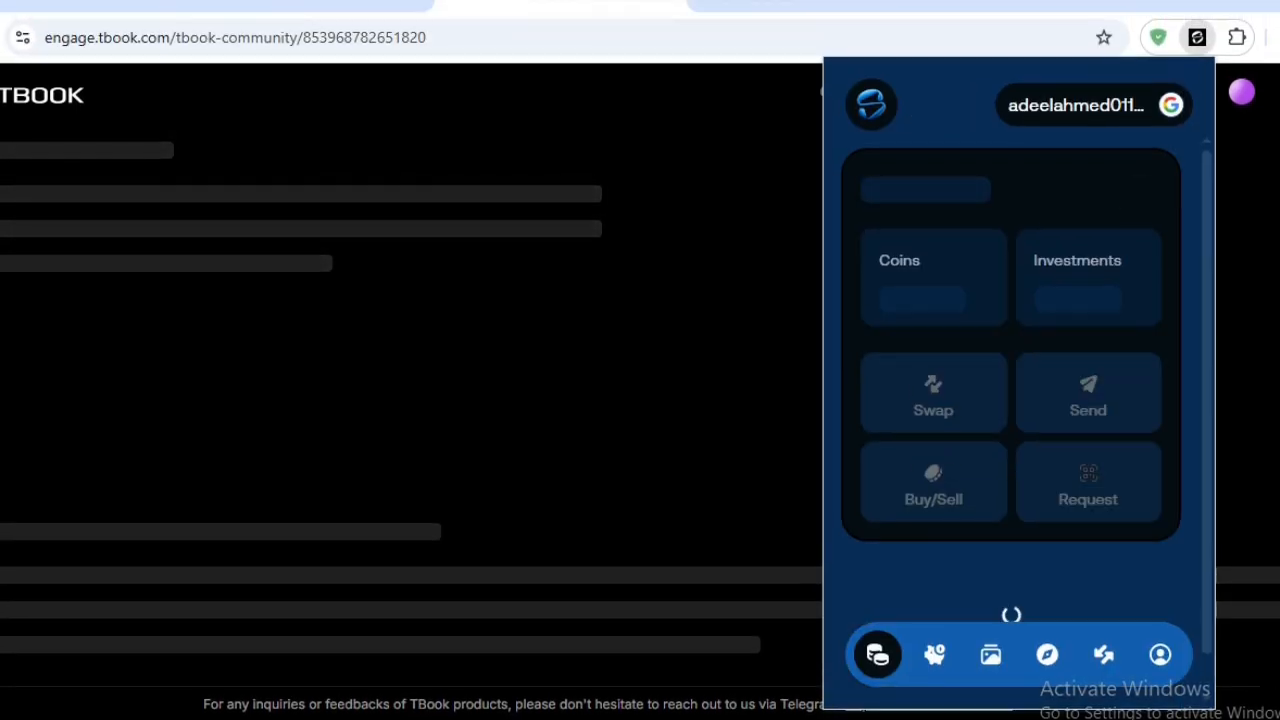
key("Escape")
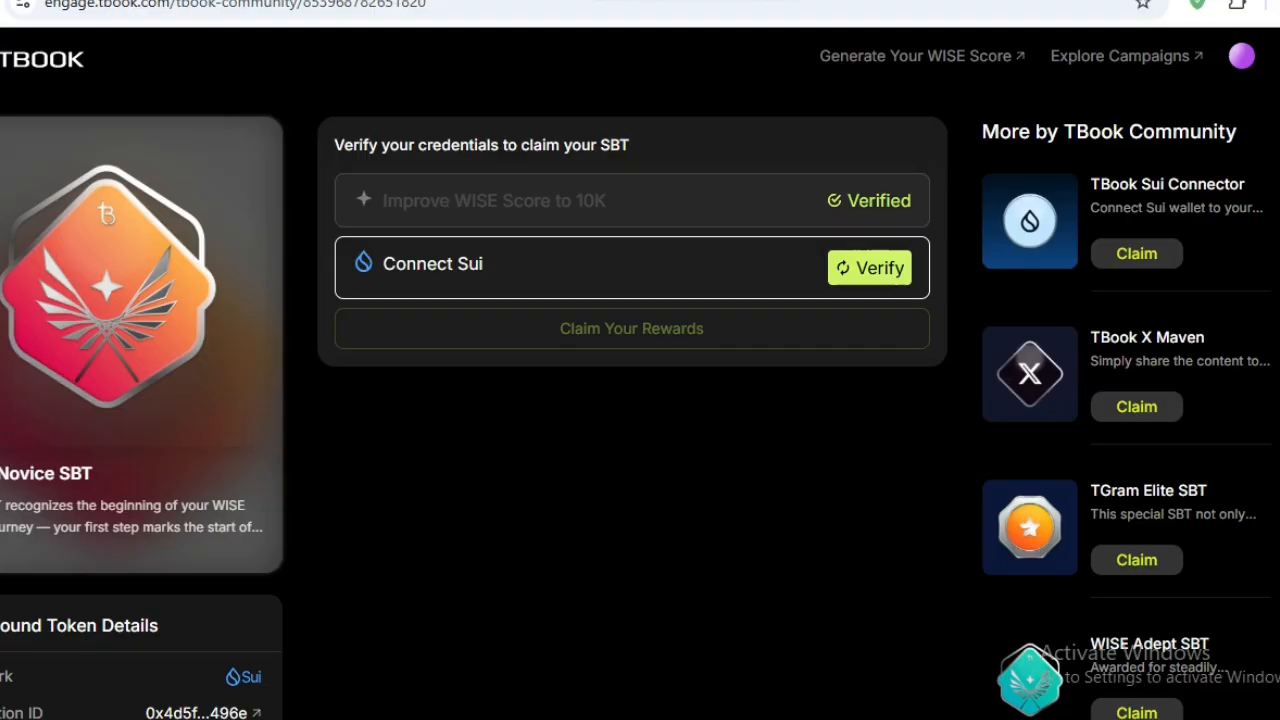
Verify the Connect Sui credential and try to claim the WISE Novice SBT, approving the transaction in the Slush wallet
left_click(869, 268)
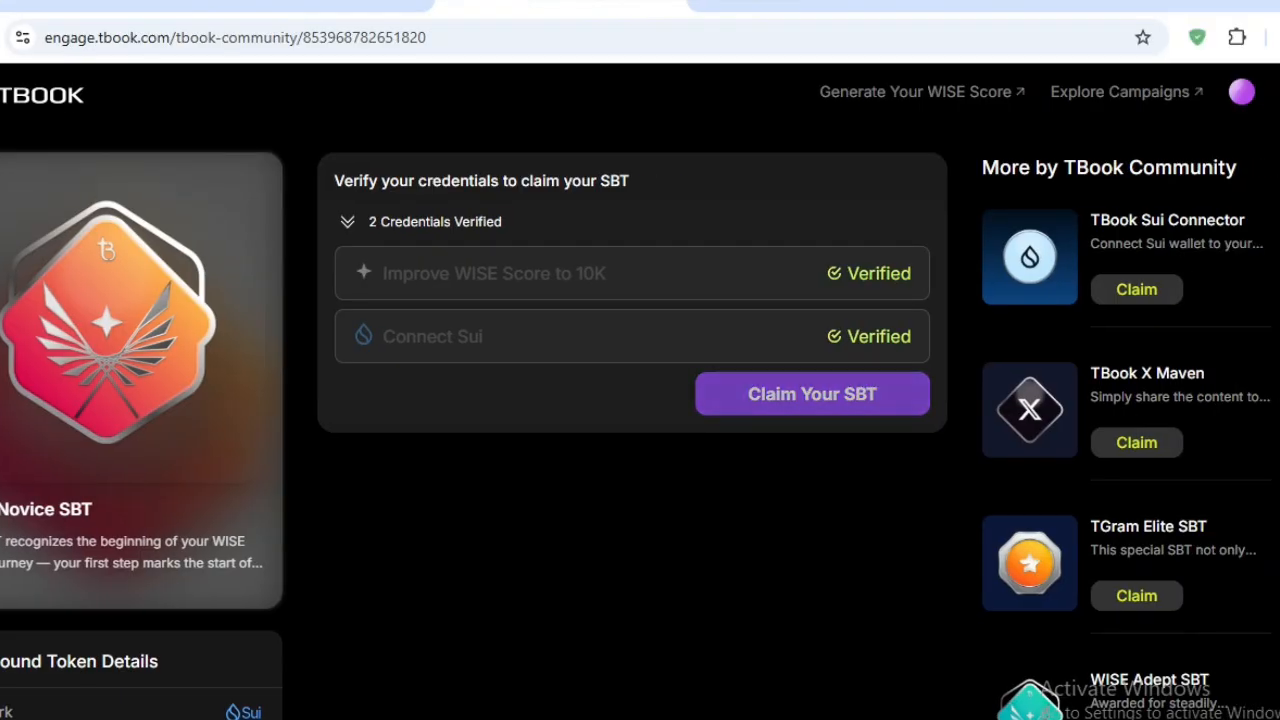
left_click(812, 394)
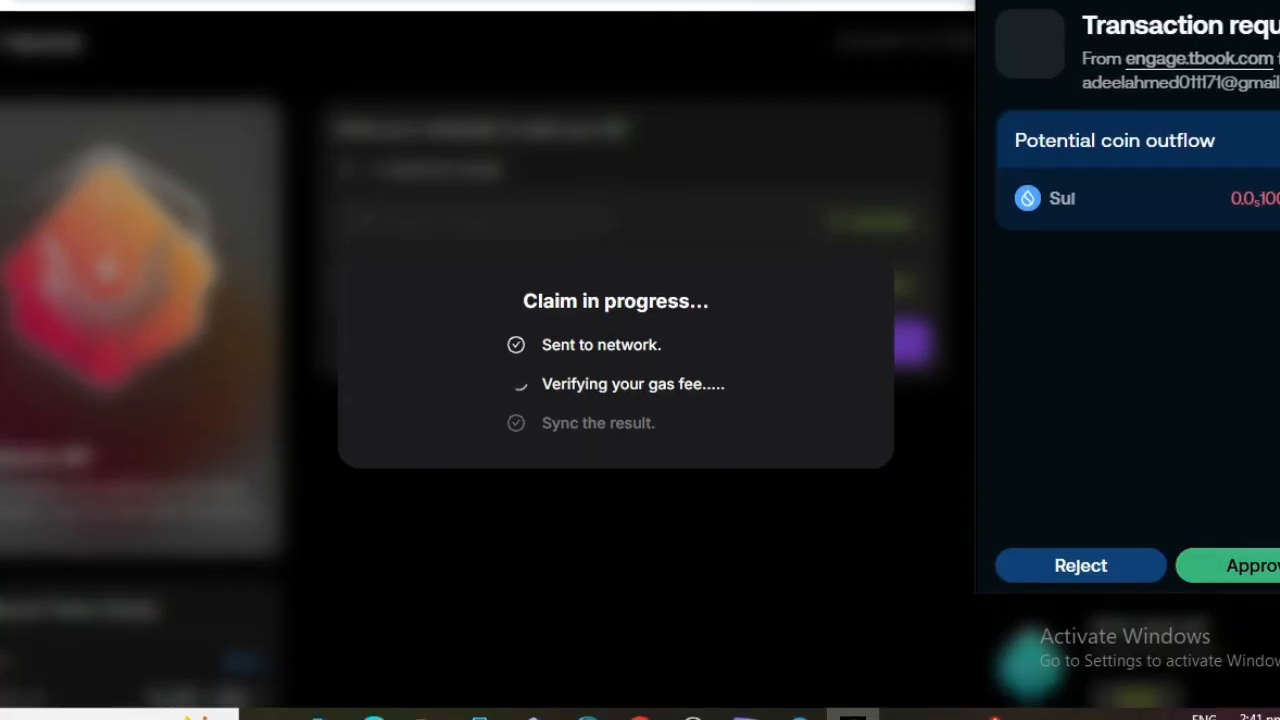
left_click(1254, 618)
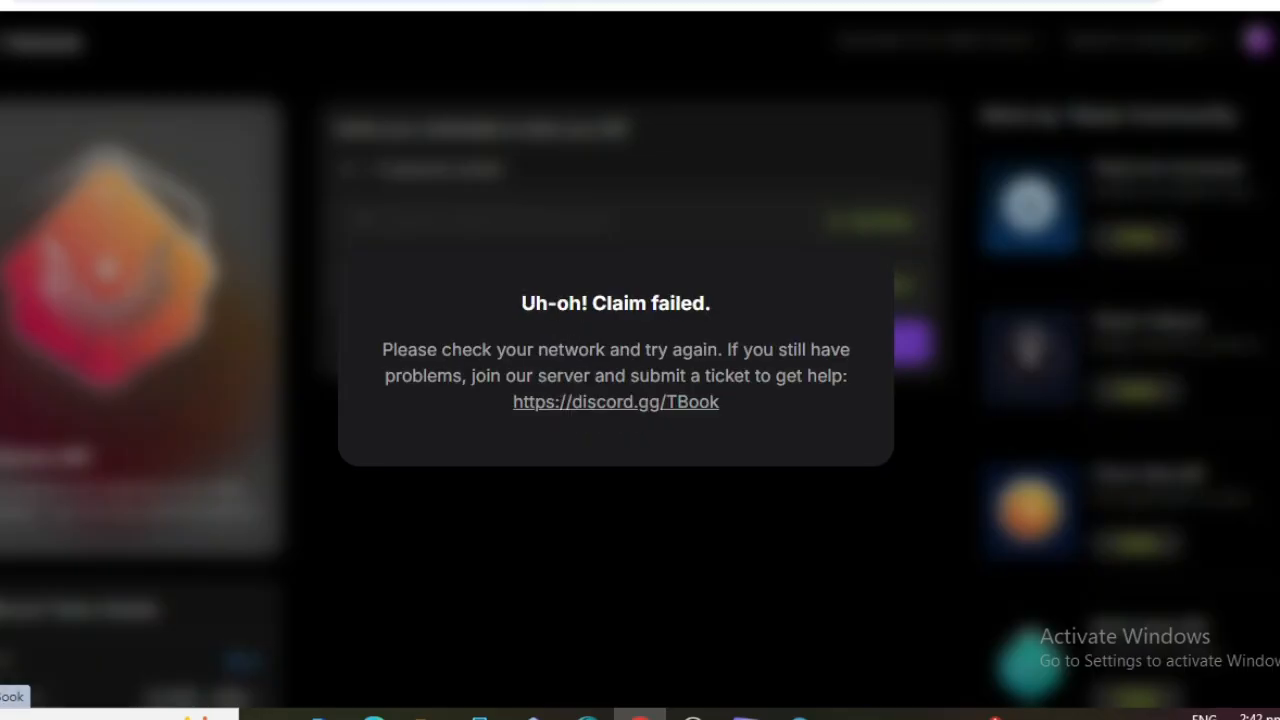
key("Escape")
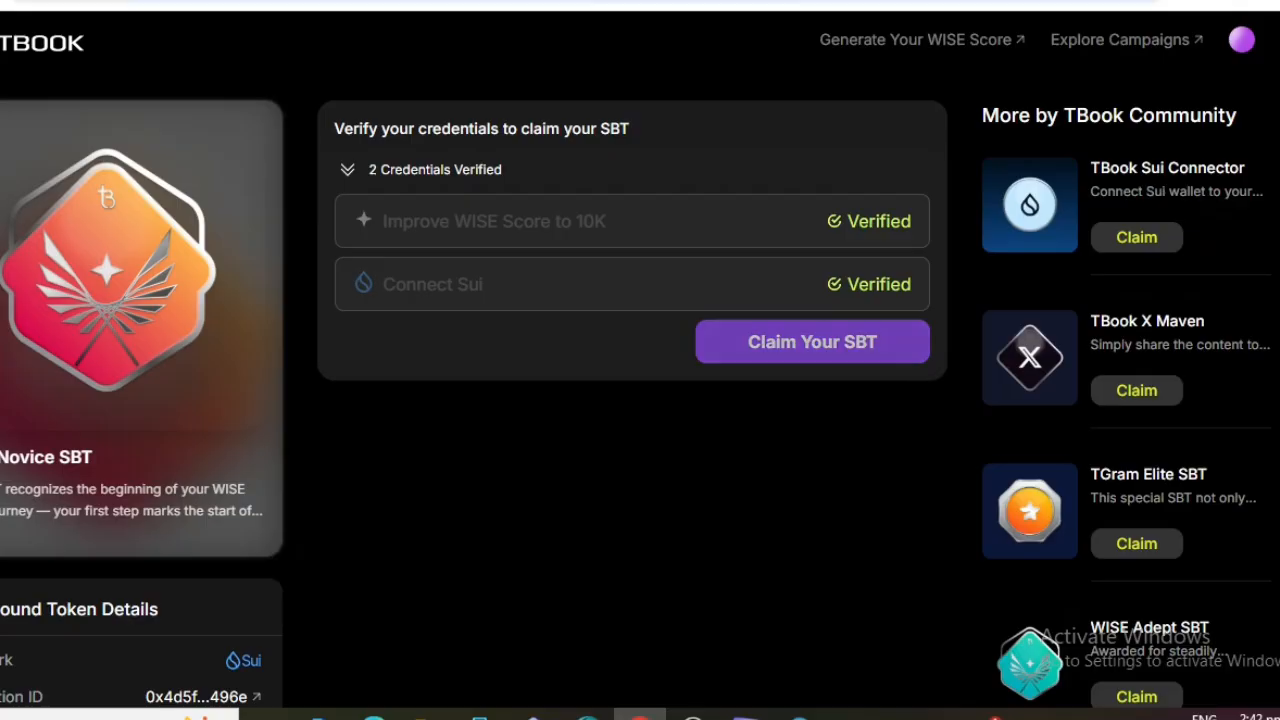
Examine the other TBook Community and trending SBTs listed on the WISE Novice SBT page
scroll(640, 360, "down", 2)
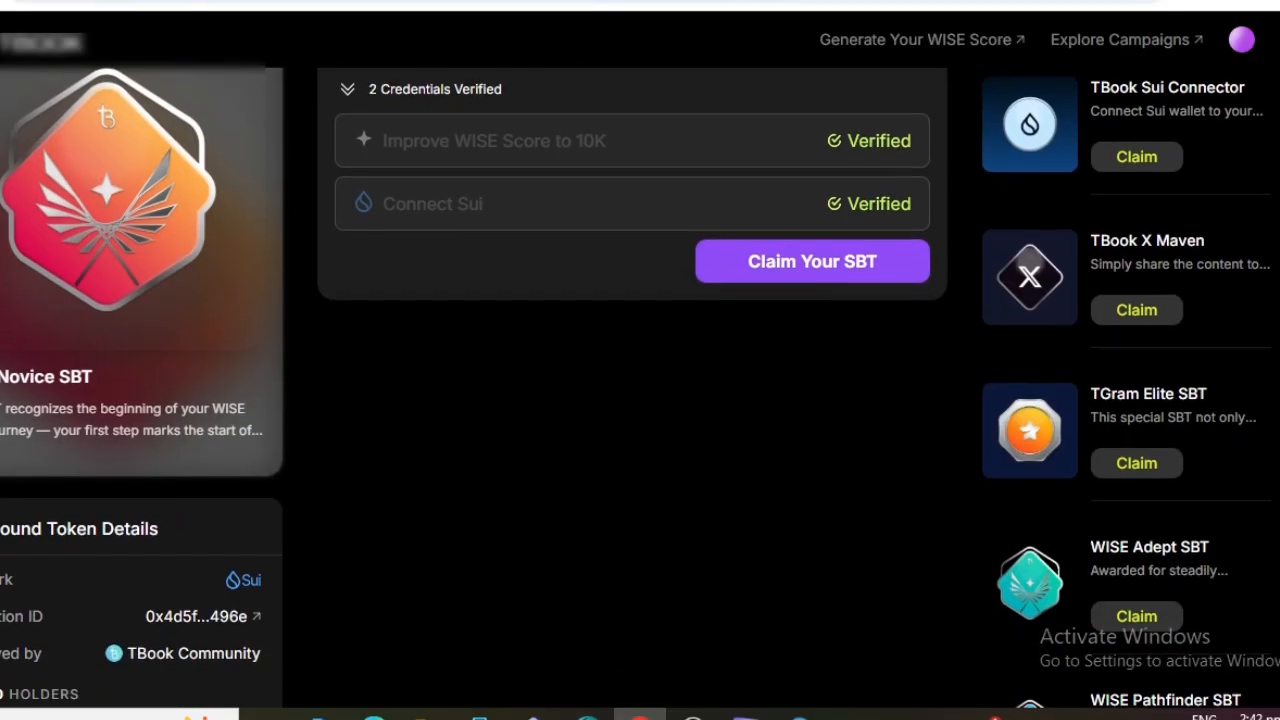
scroll(640, 360, "up", 1)
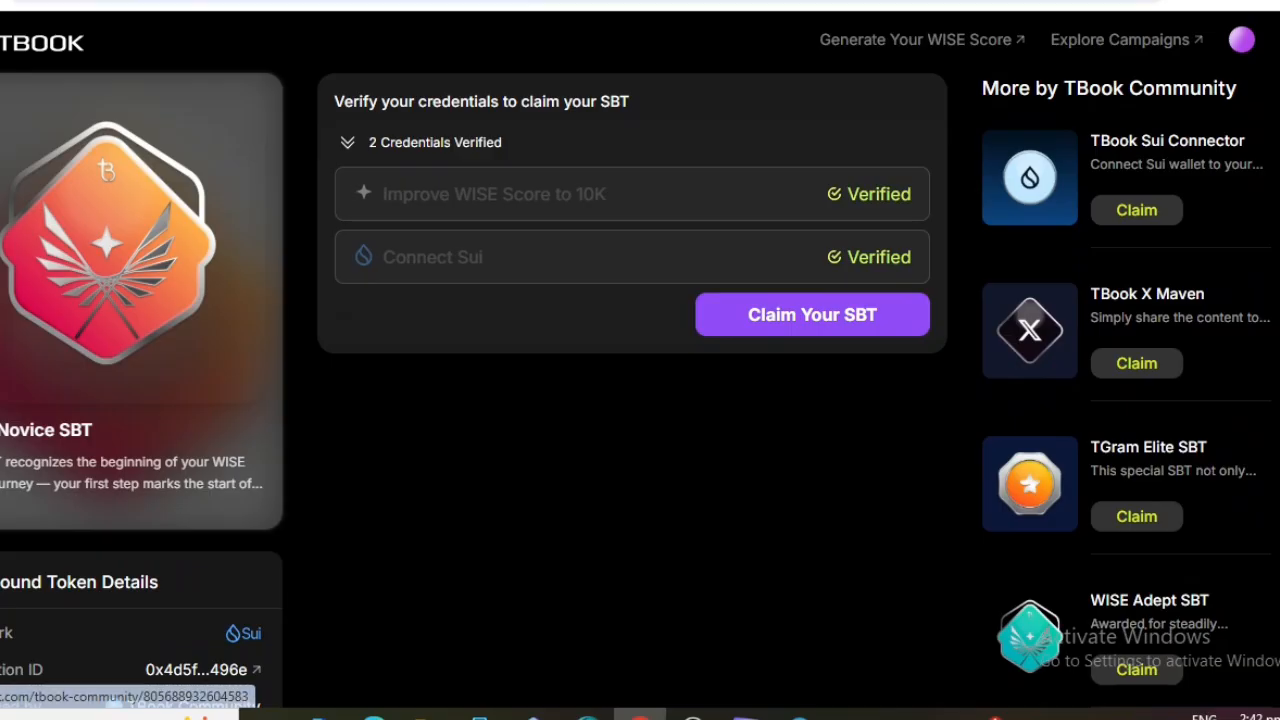
scroll(640, 360, "down", 2)
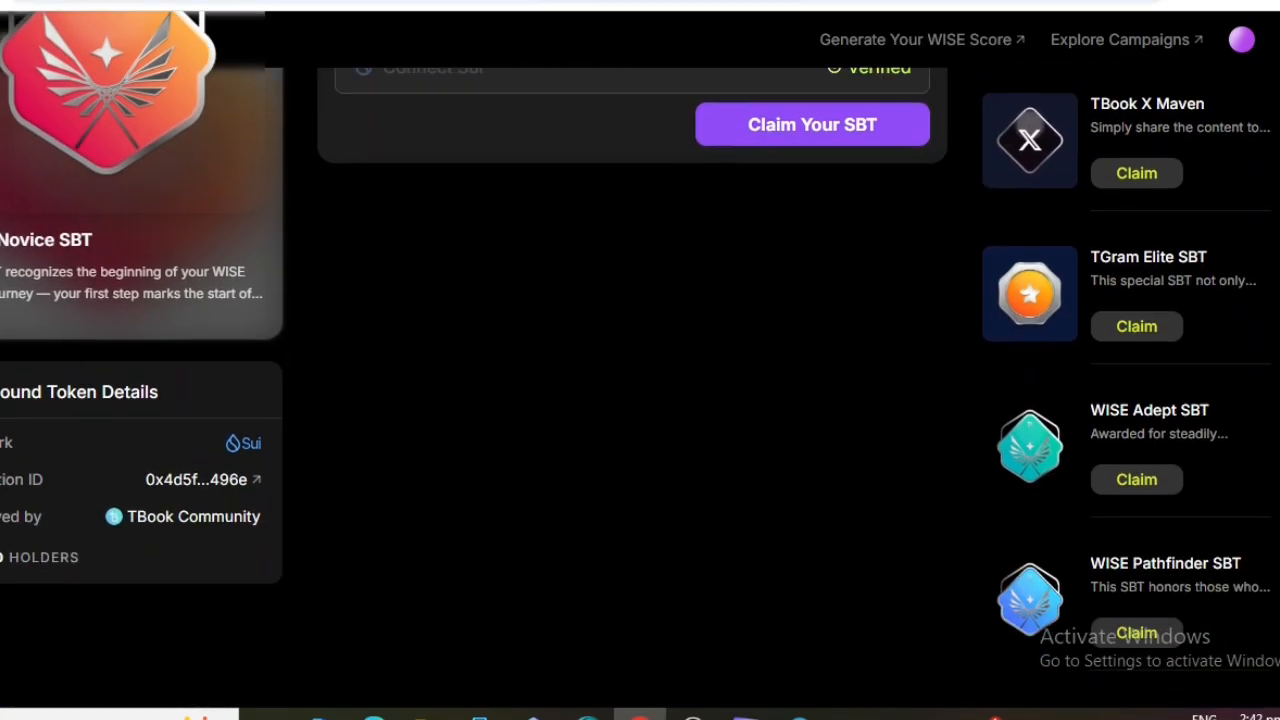
scroll(640, 360, "down", 3)
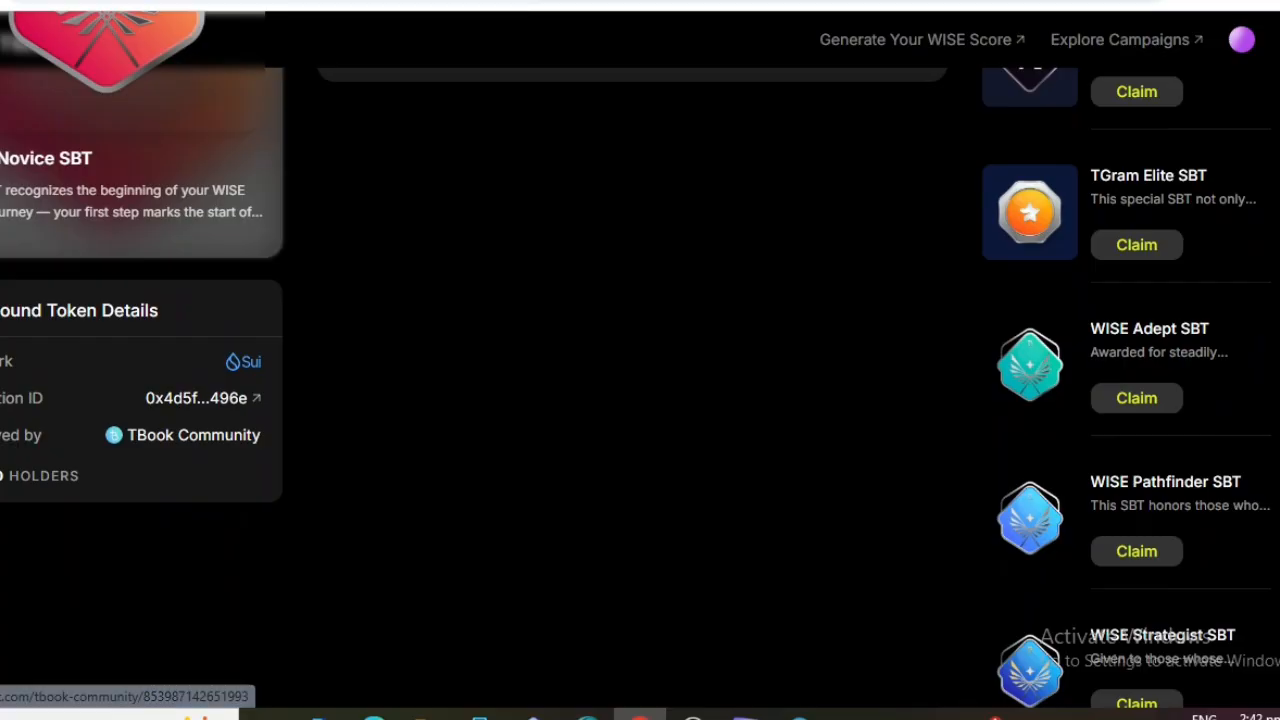
scroll(640, 360, "down", 5)
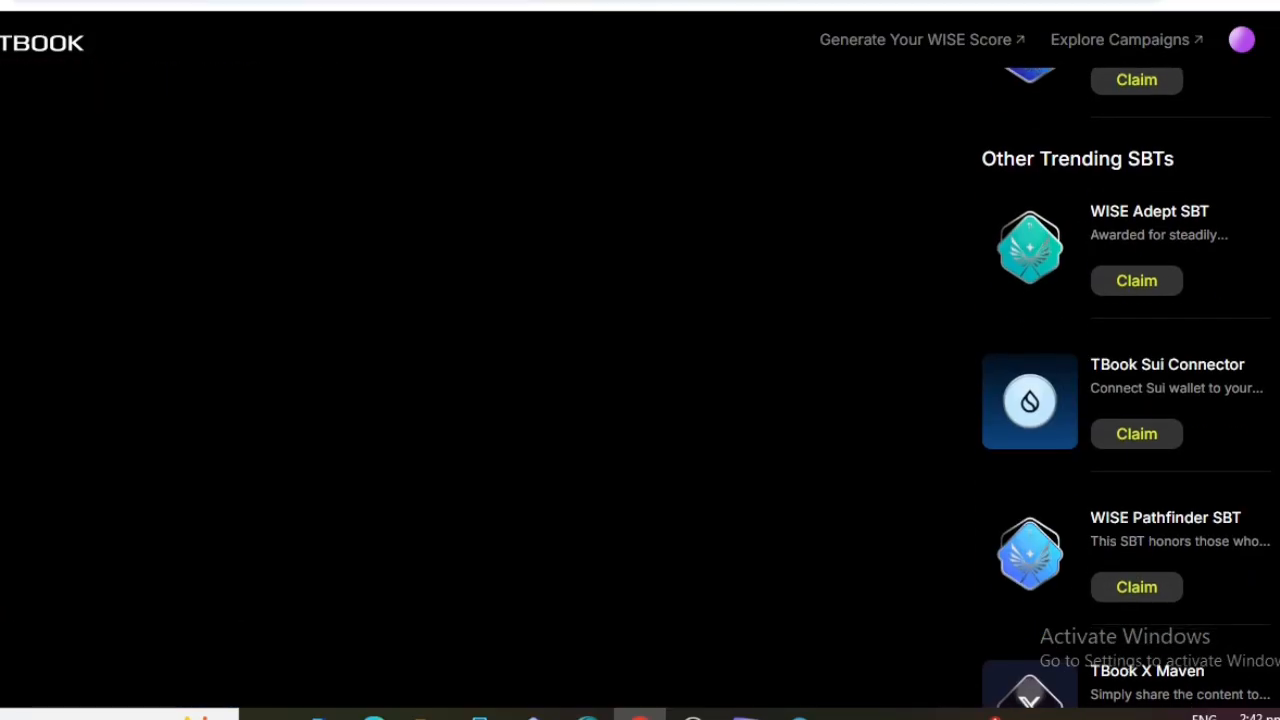
scroll(640, 360, "down", 2)
scroll(640, 360, "up", 10)
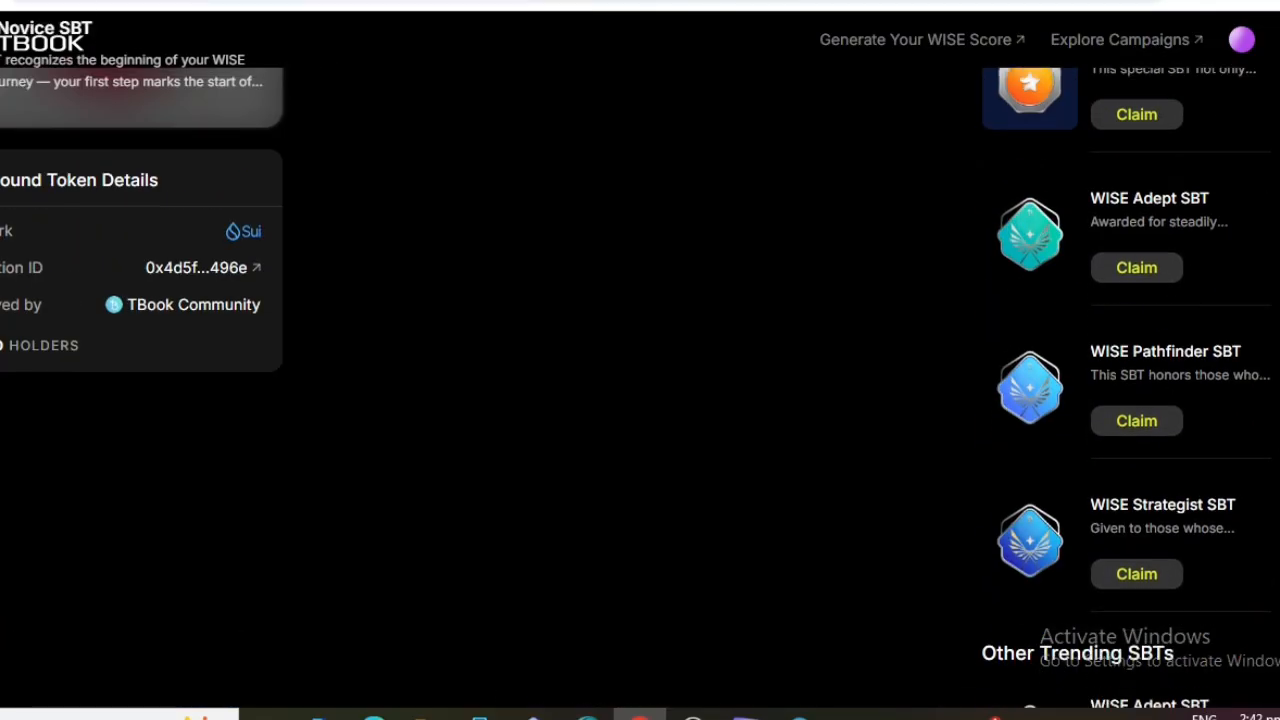
scroll(640, 360, "down", 2)
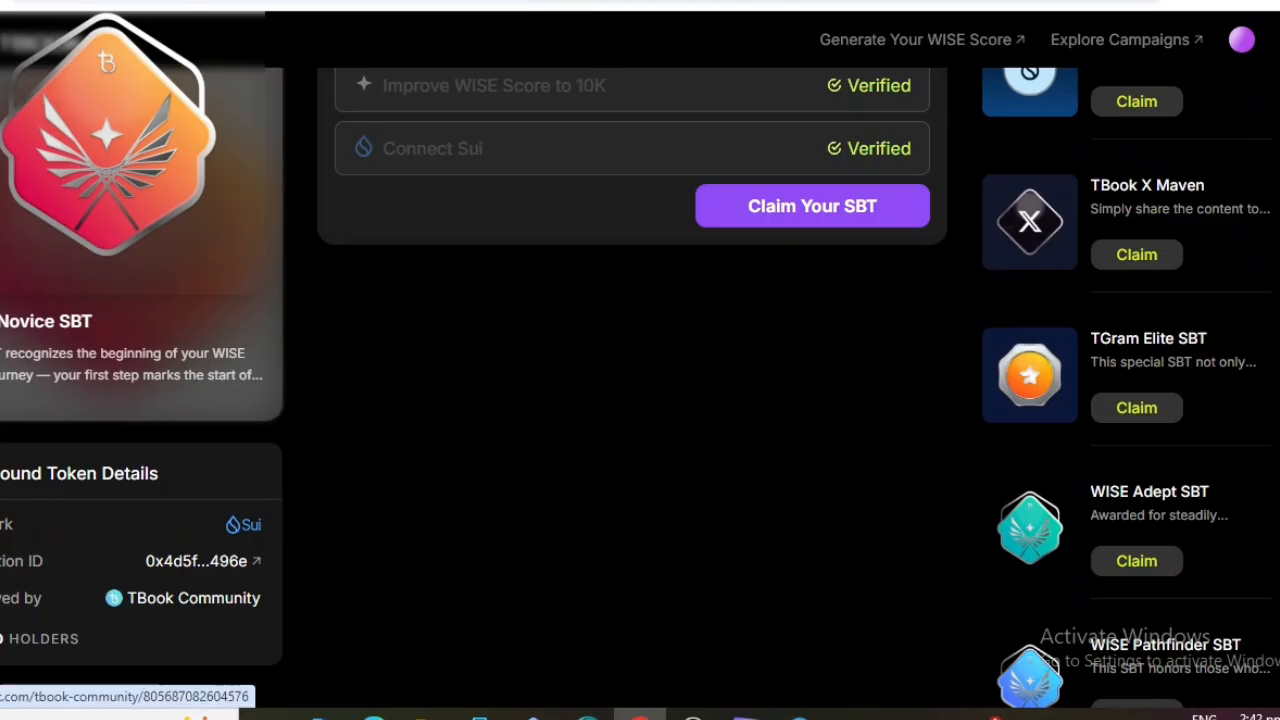
Return to the WISE credit score page and review the access levels, referral offer and score booster tasks
left_click(171, 597)
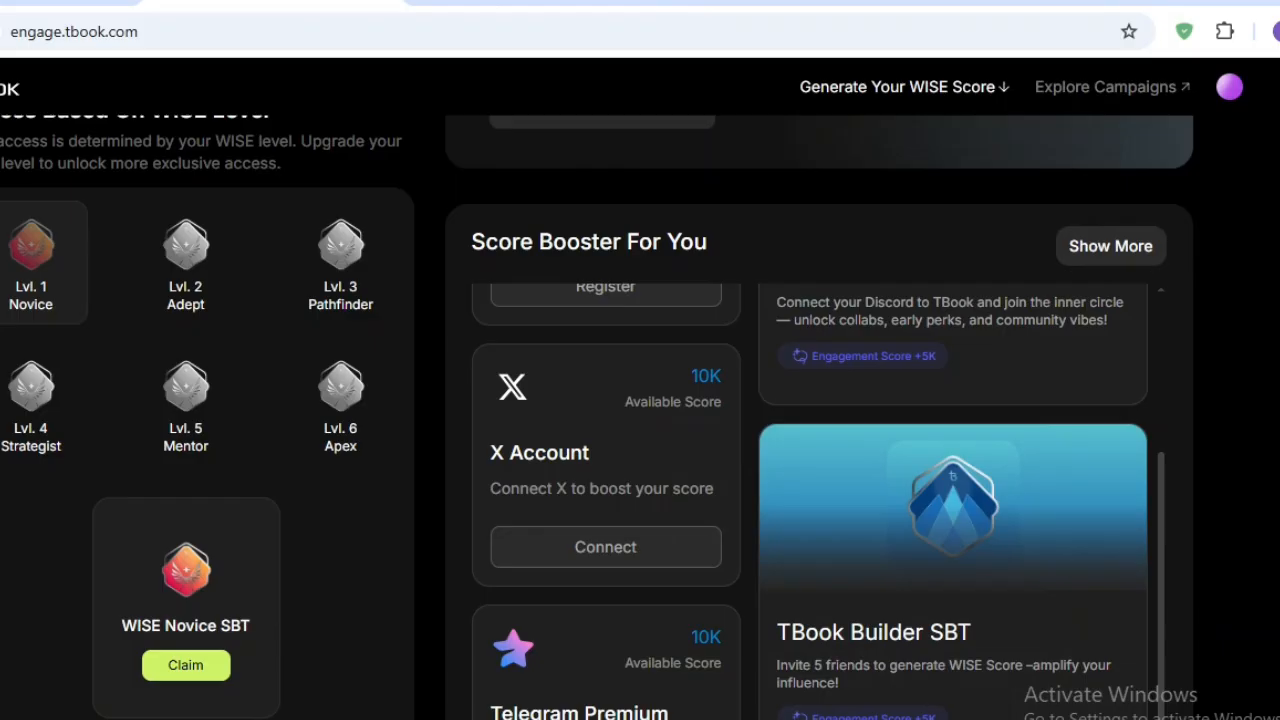
scroll(640, 400, "up", 5)
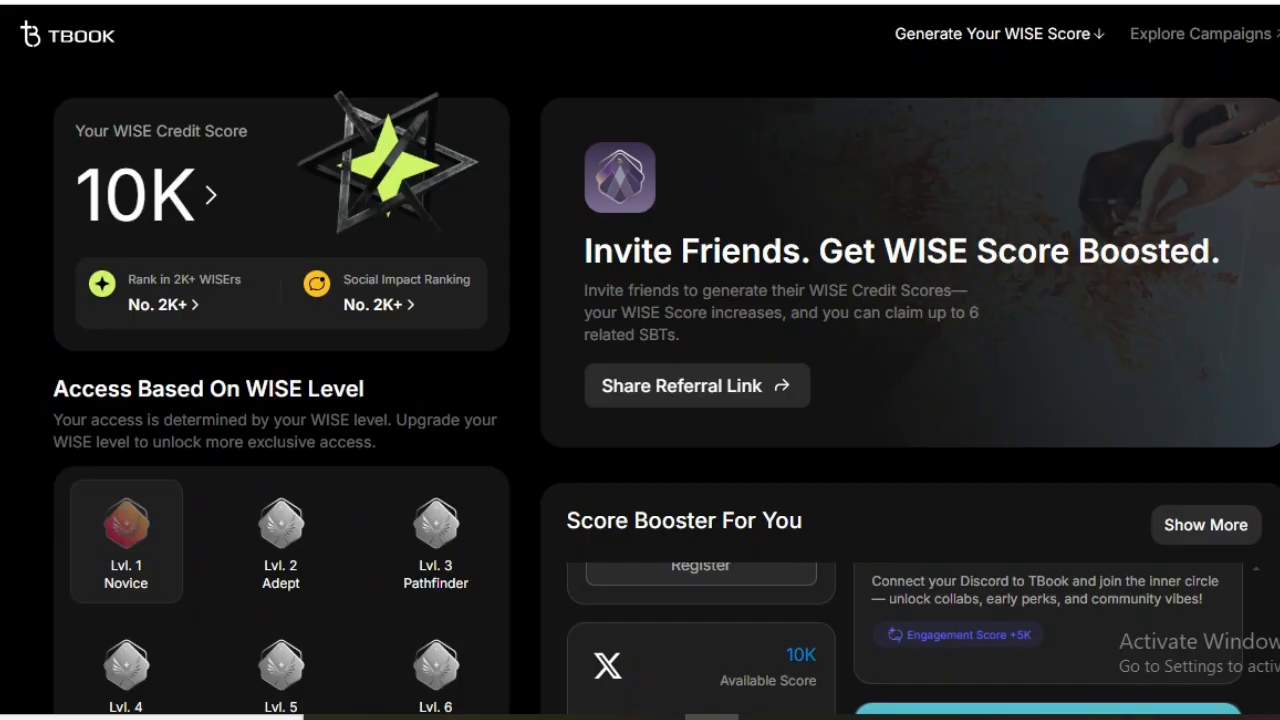
scroll(640, 400, "down", 3)
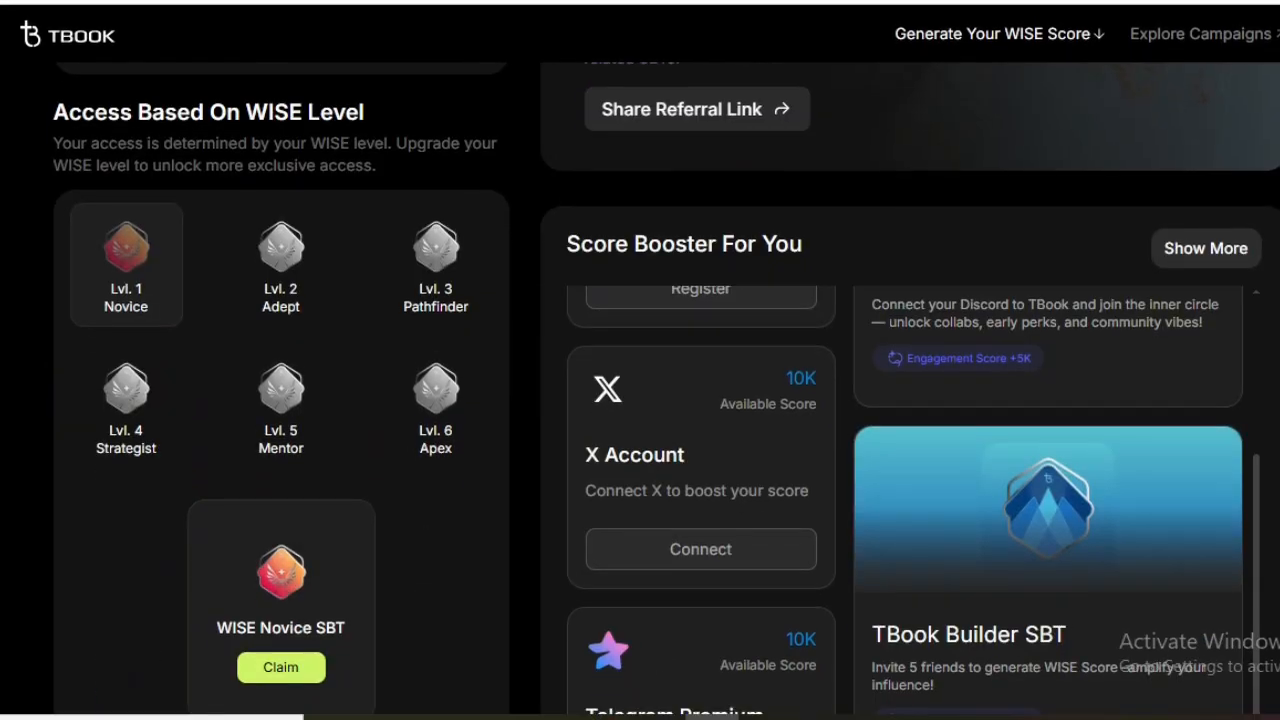
scroll(640, 400, "down", 3)
scroll(640, 400, "up", 5)
scroll(810, 585, "up", 2)
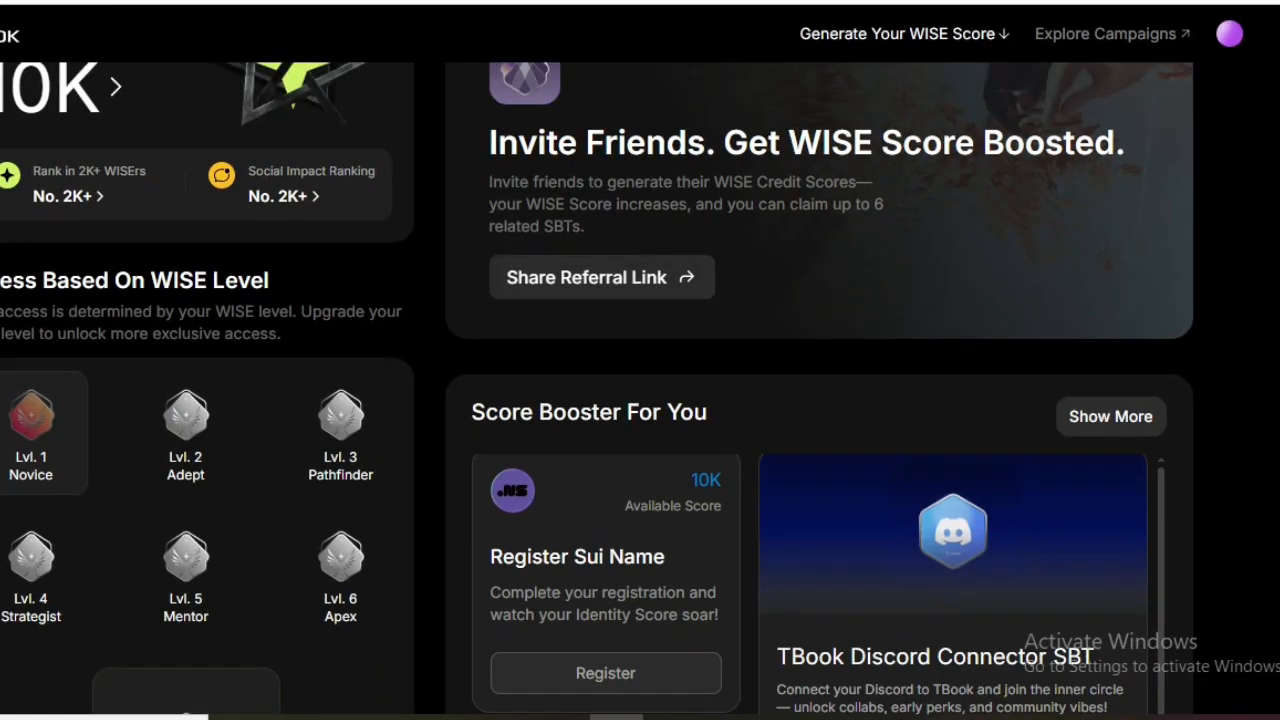
scroll(640, 300, "down", 2)
scroll(810, 500, "down", 2)
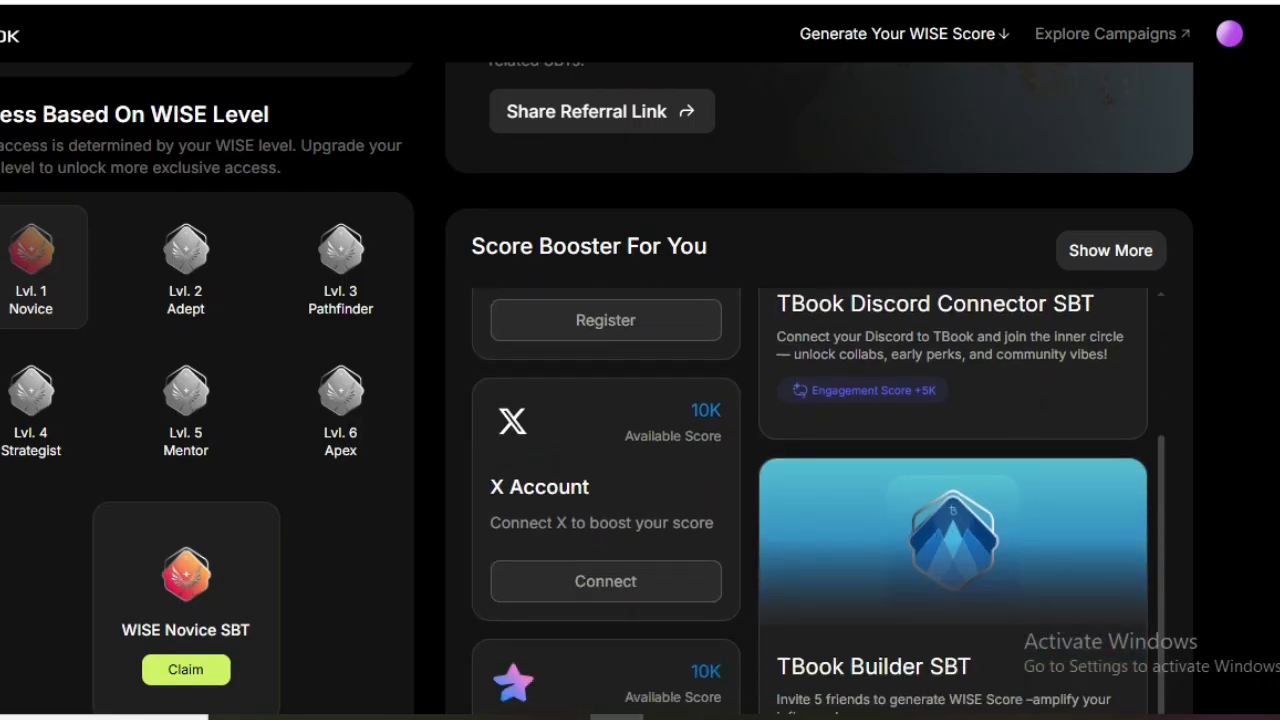
scroll(819, 502, "down", 1)
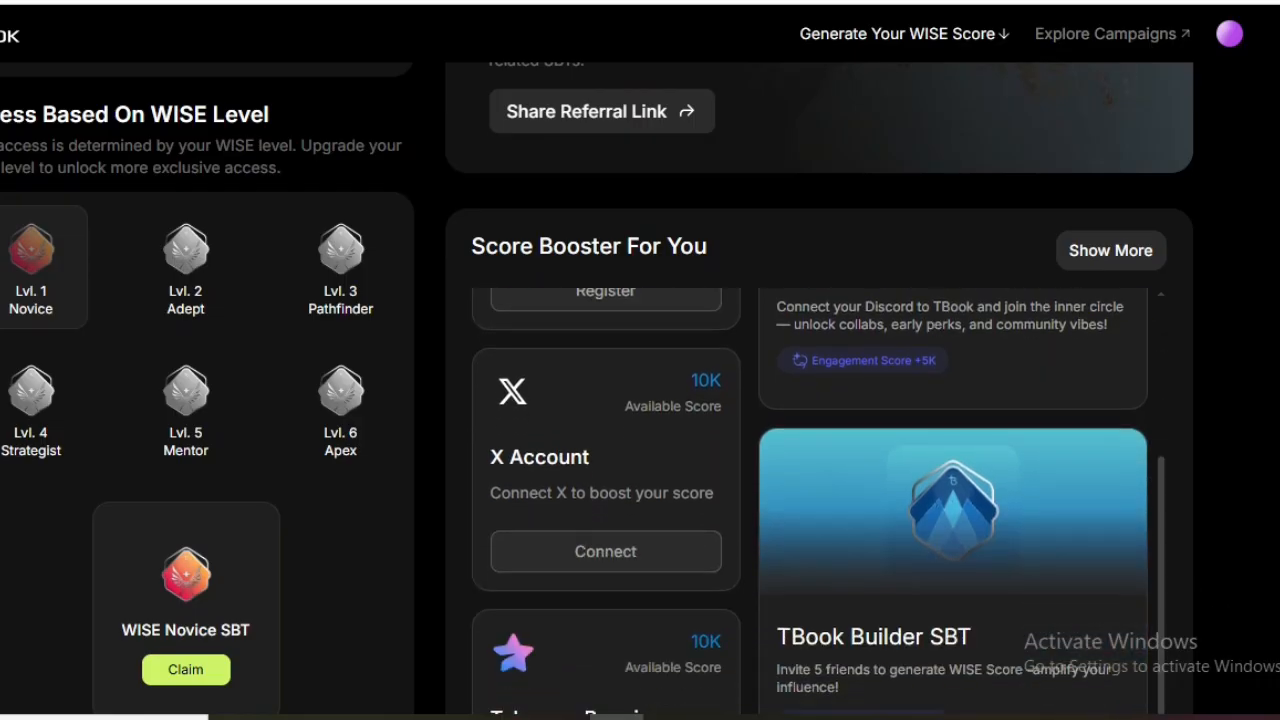
left_click(606, 552)
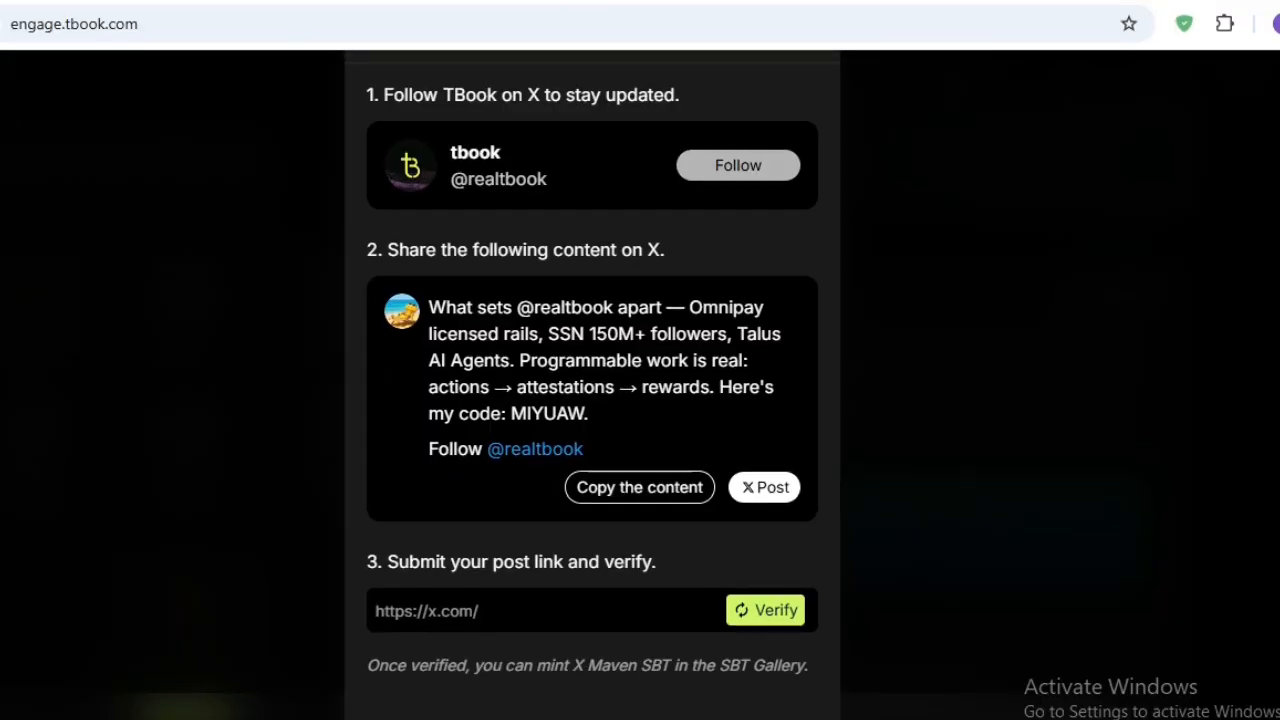
left_click(738, 120)
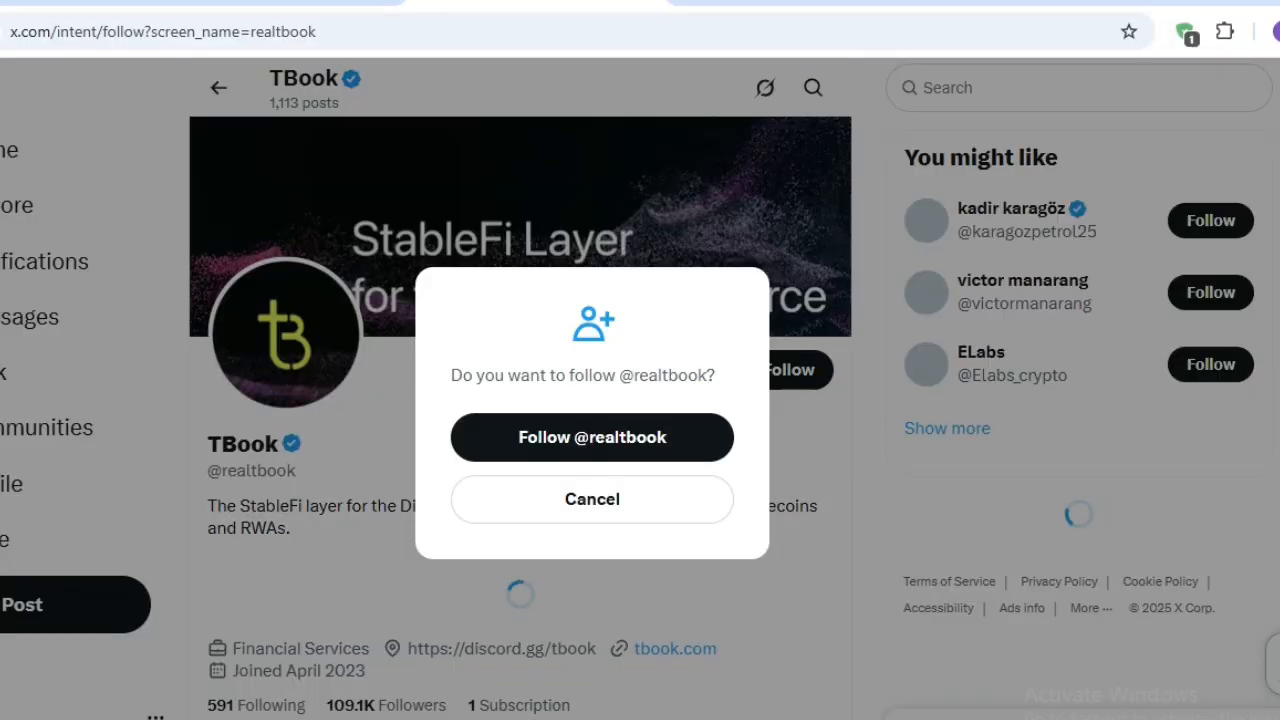
left_click(592, 437)
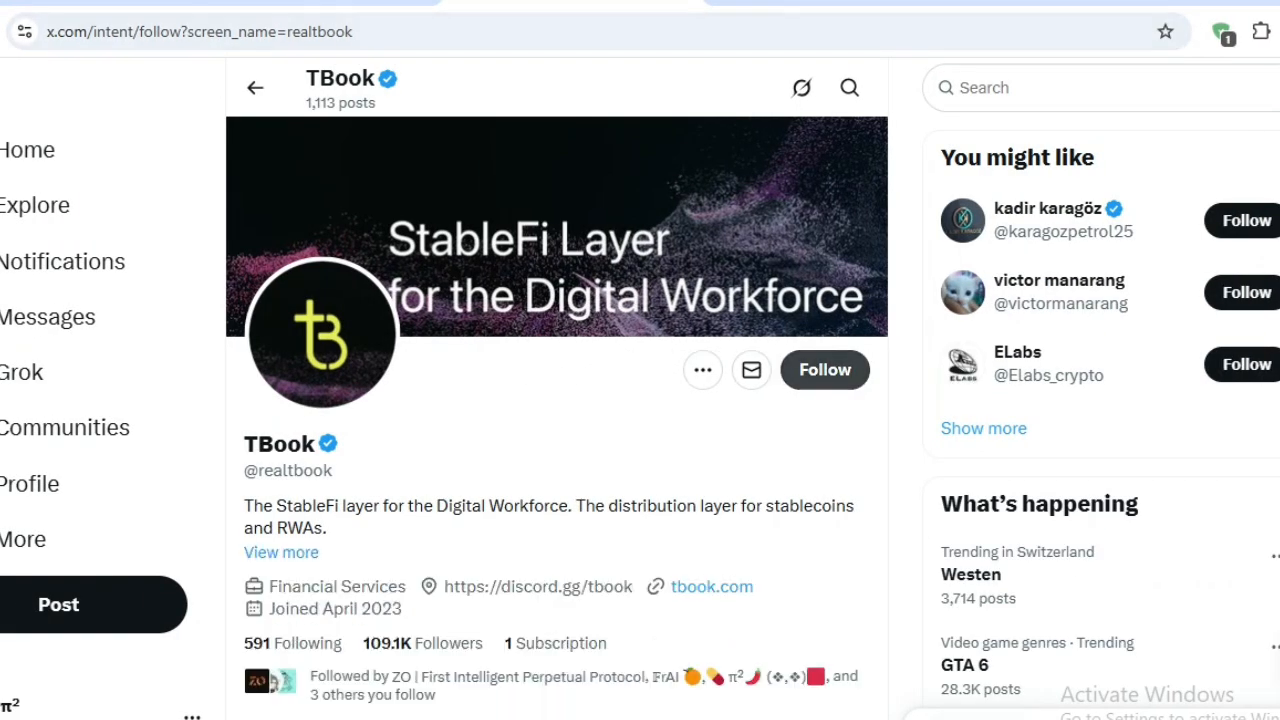
key("ctrl+w")
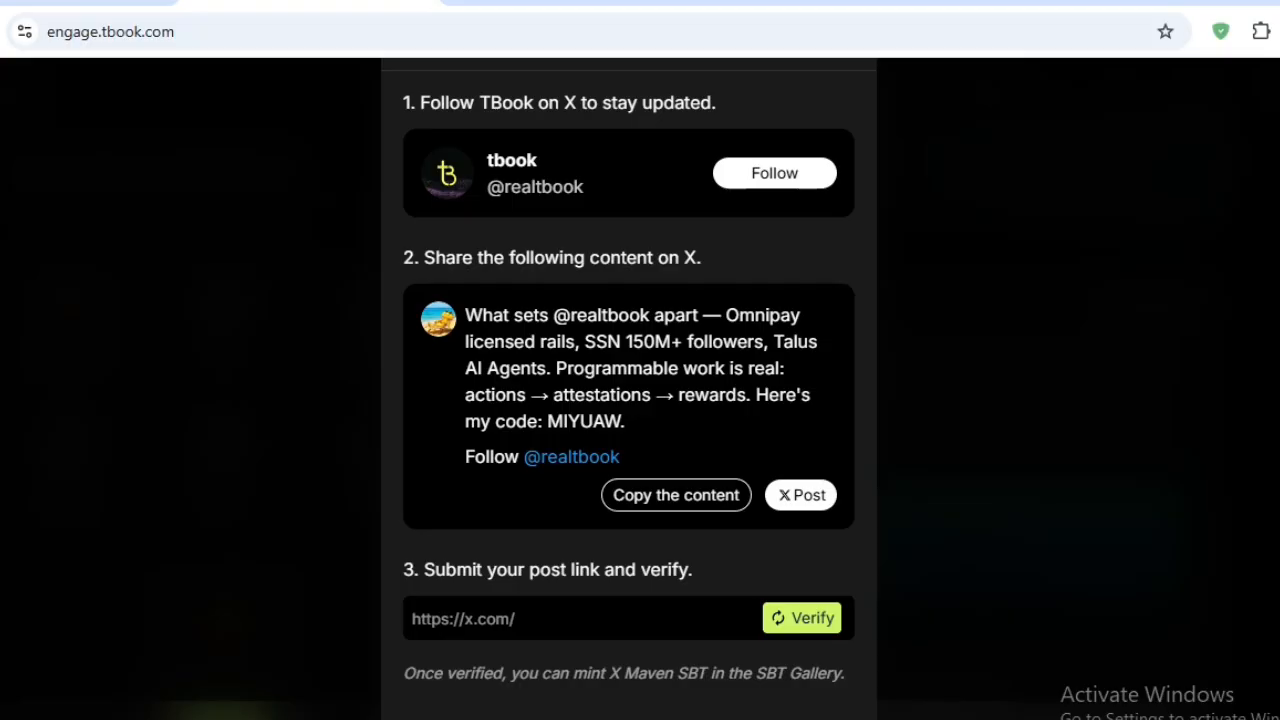
Copy the task's suggested promotional content and publish it as a post on X
left_click(676, 495)
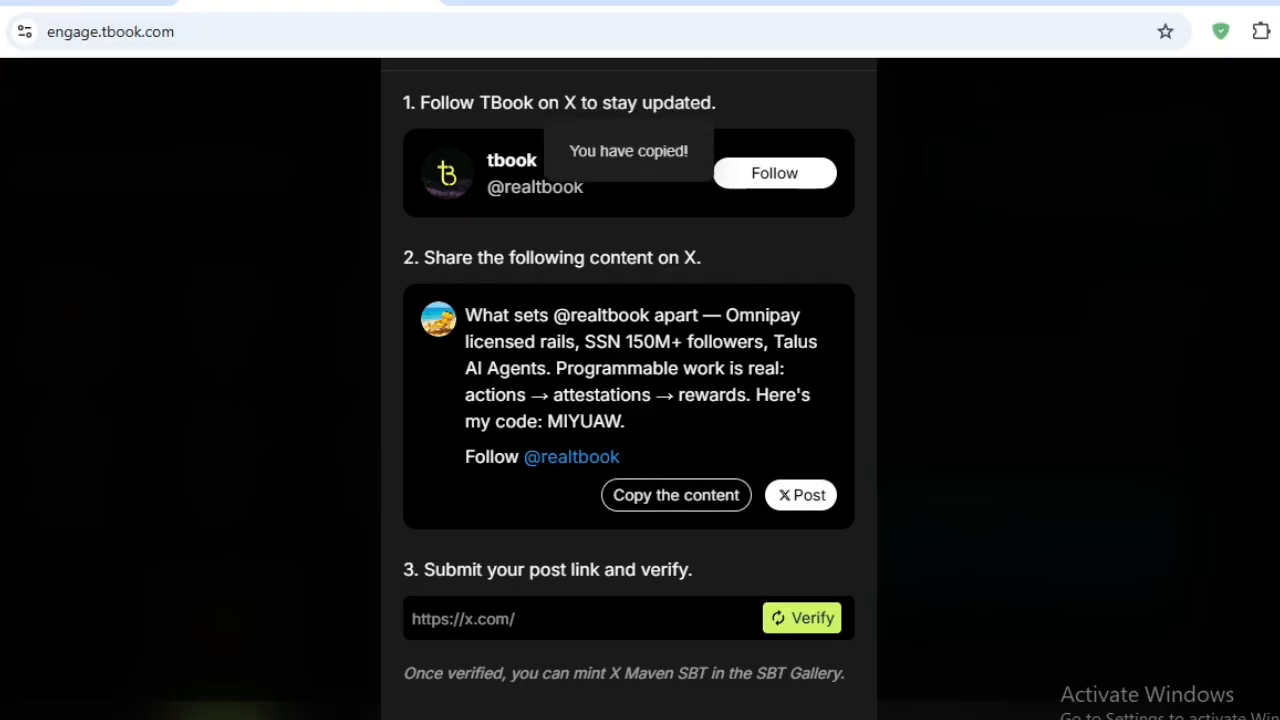
left_click(801, 495)
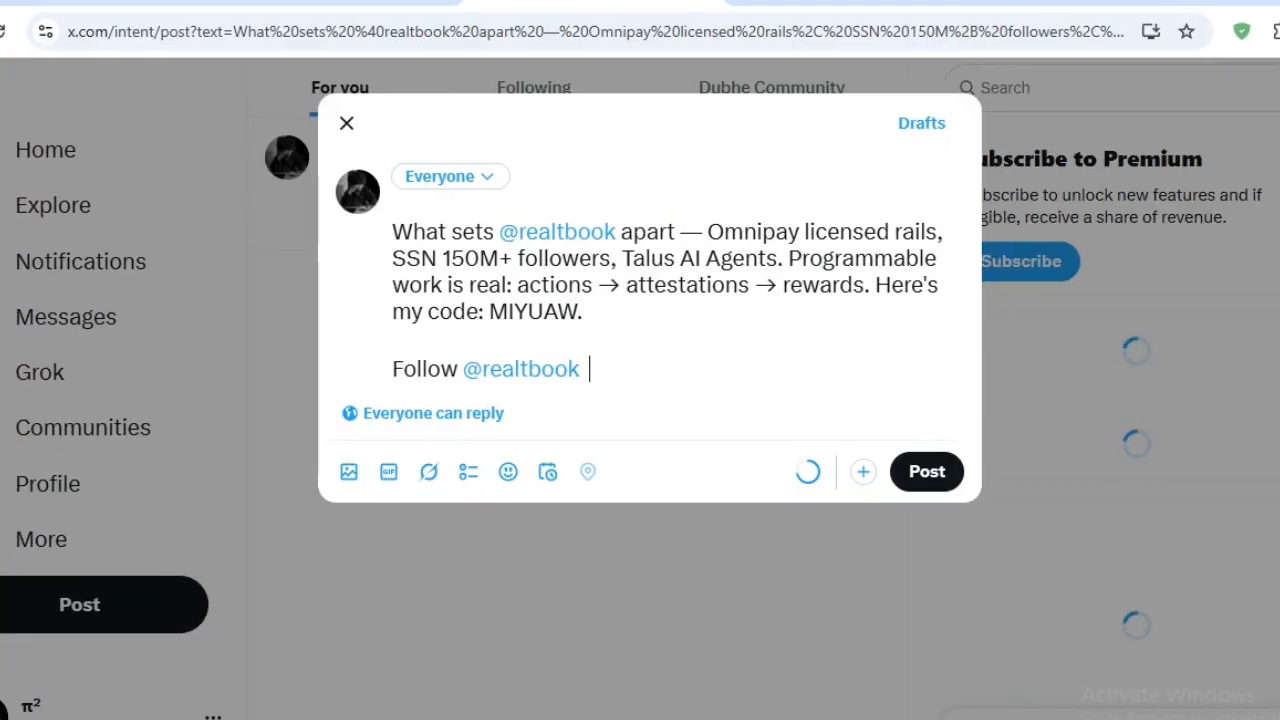
left_click(927, 471)
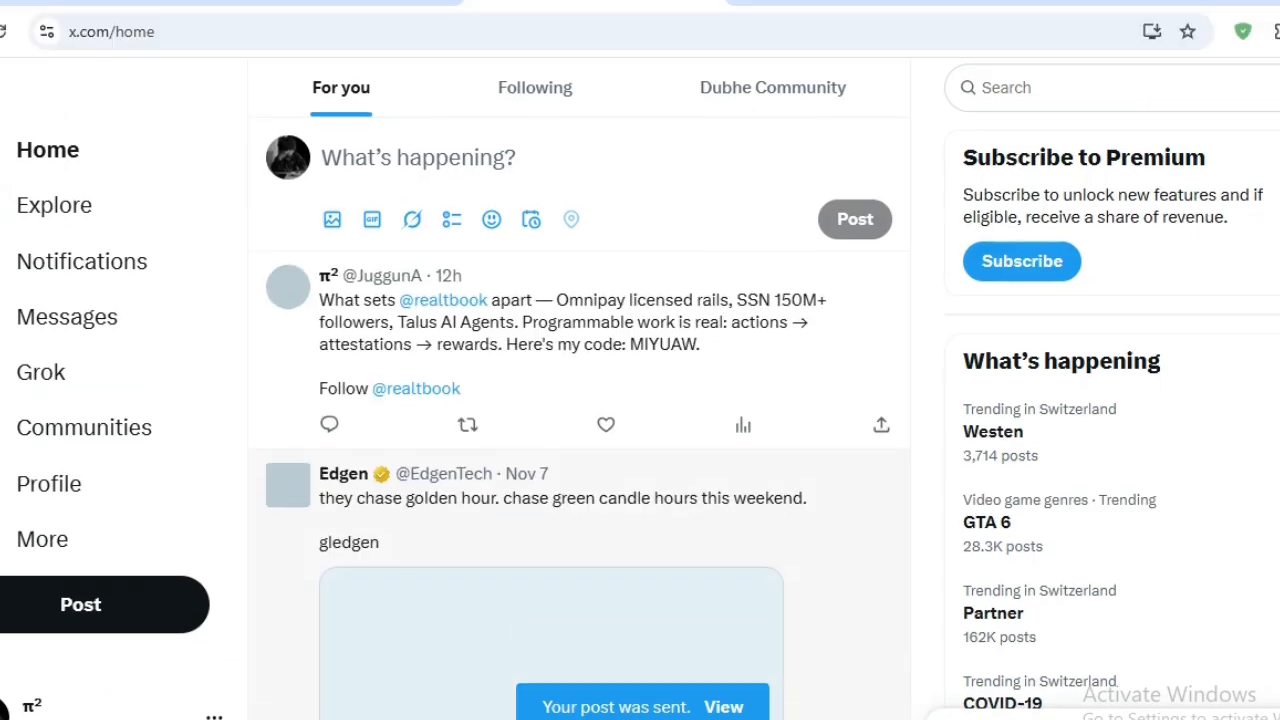
Check the TBook task's post-link requirement and open the account's own X profile to find the new TBook post
left_click(332, 3)
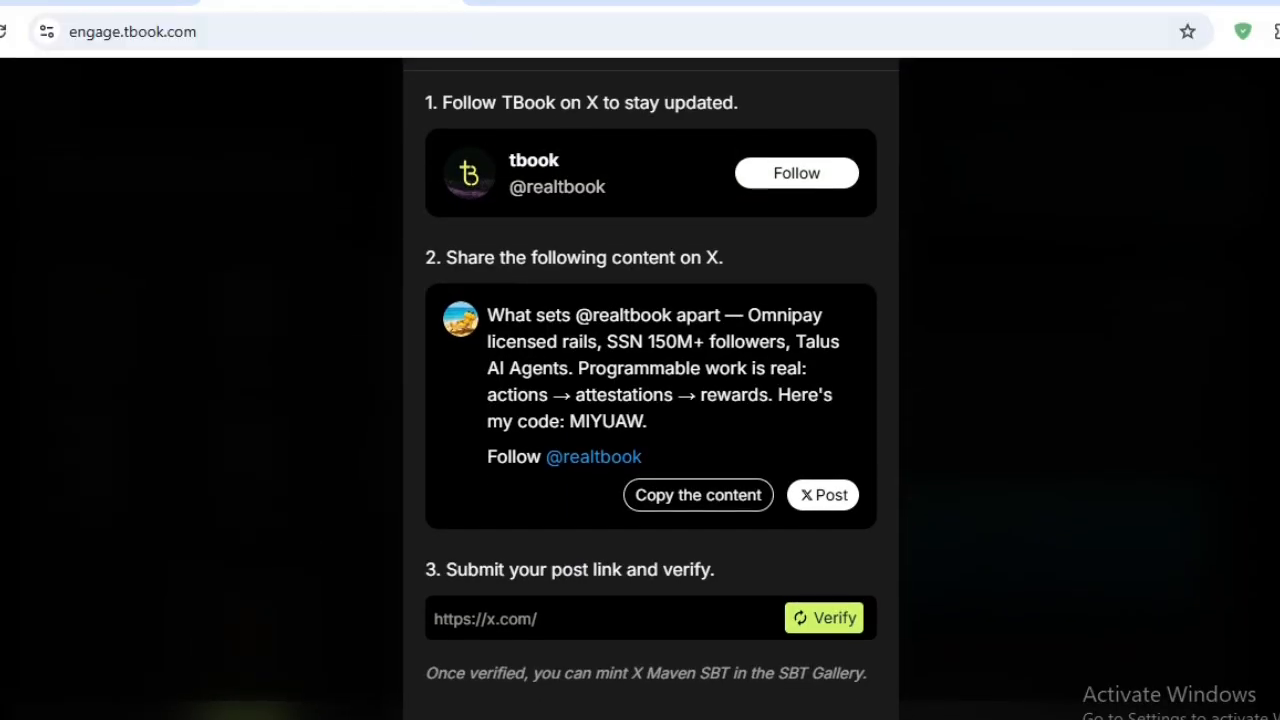
left_click(580, 3)
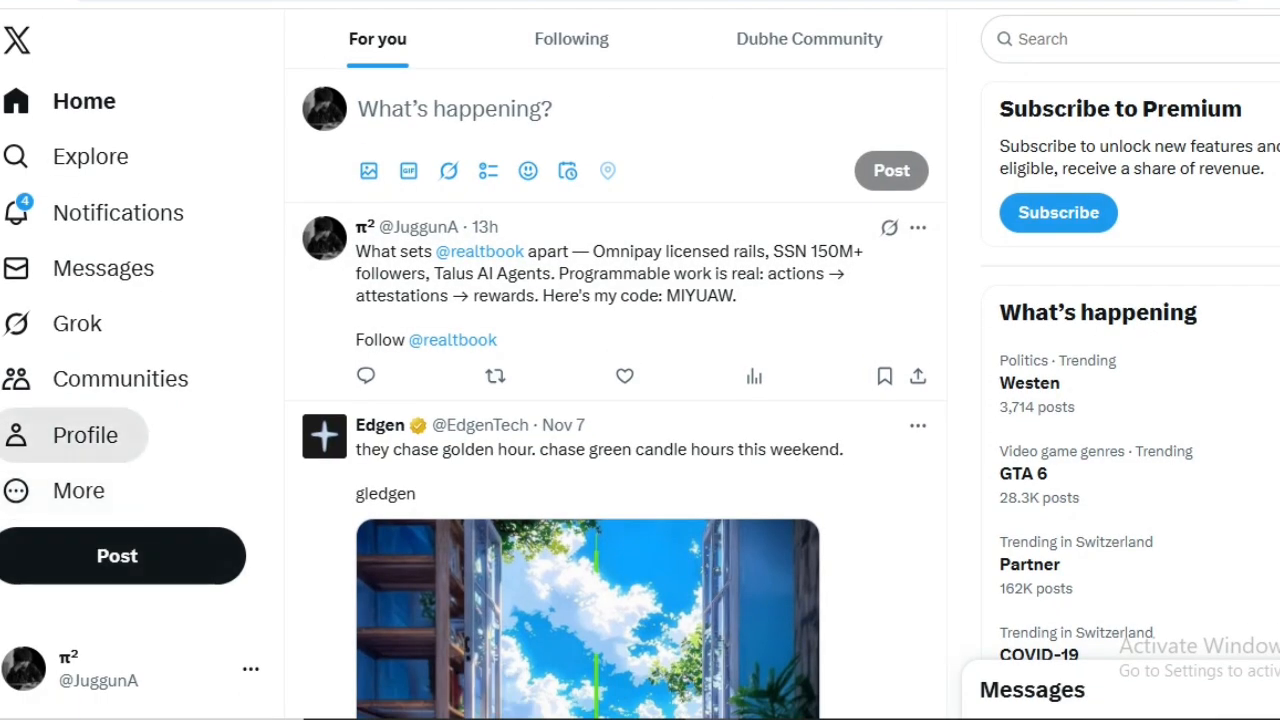
left_click(48, 483)
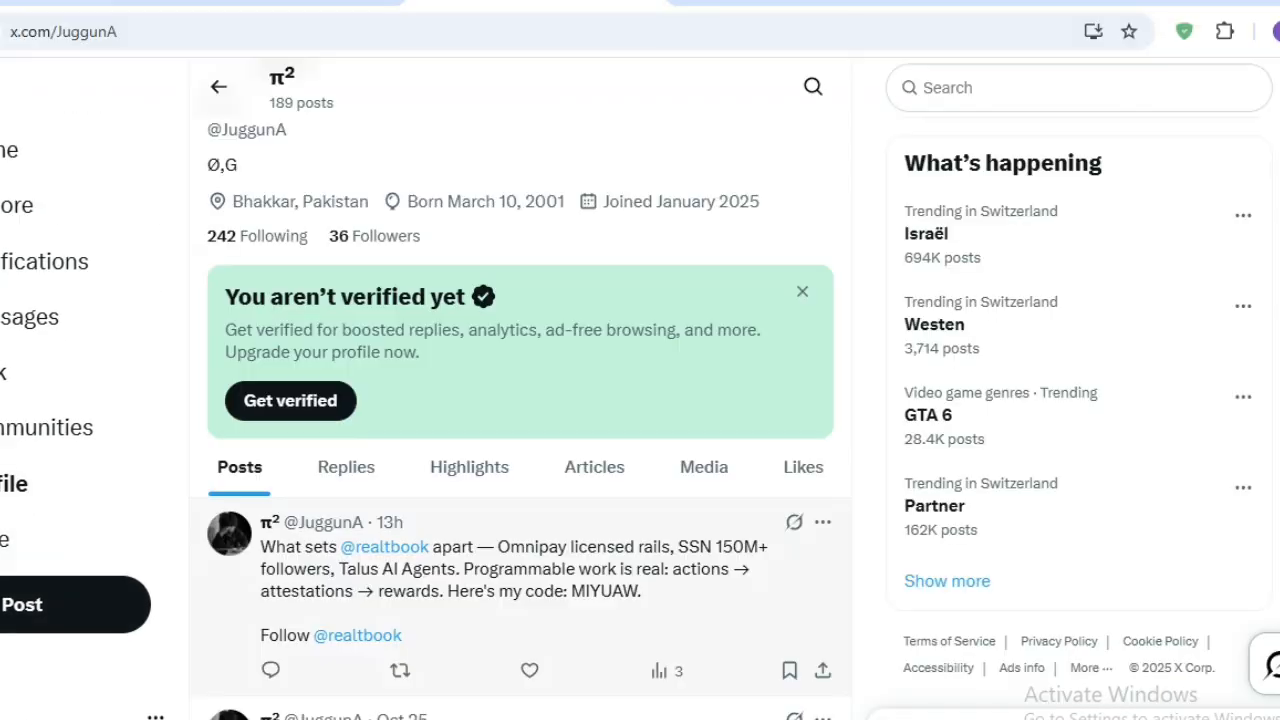
Return to the TBook task, paste the copied X post link into the submission field and verify it
left_click(274, 3)
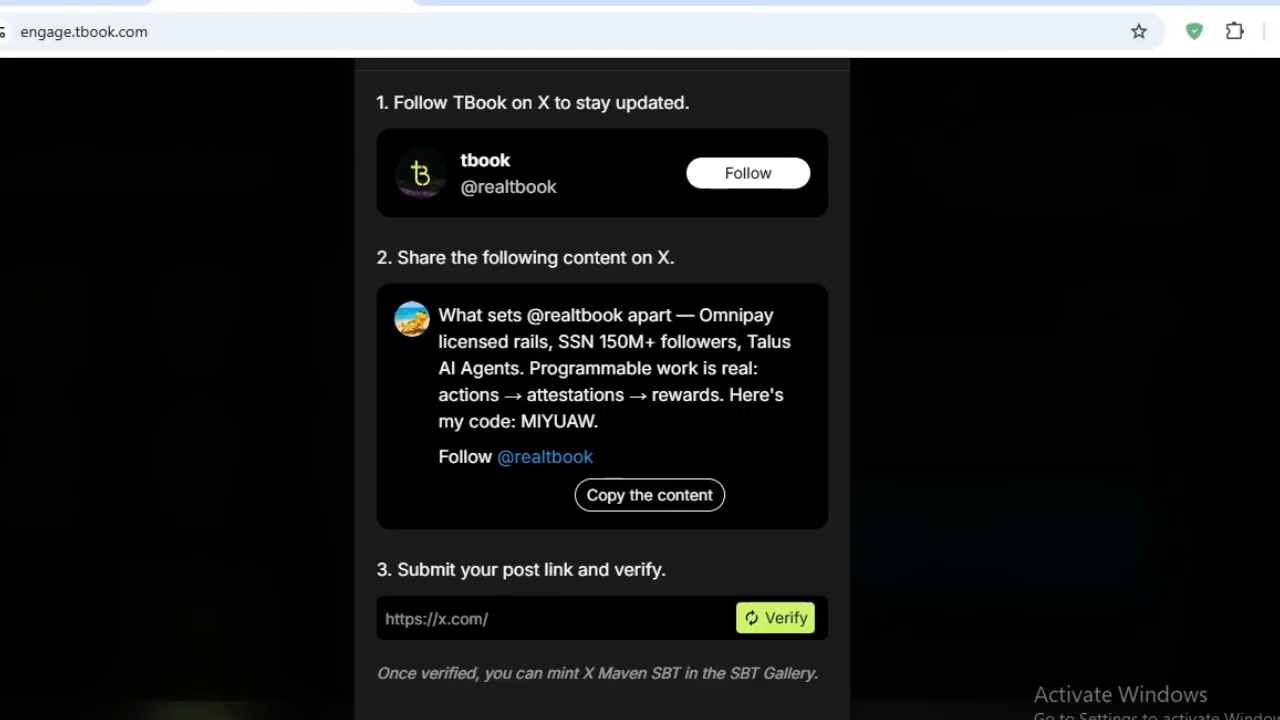
right_click(549, 618)
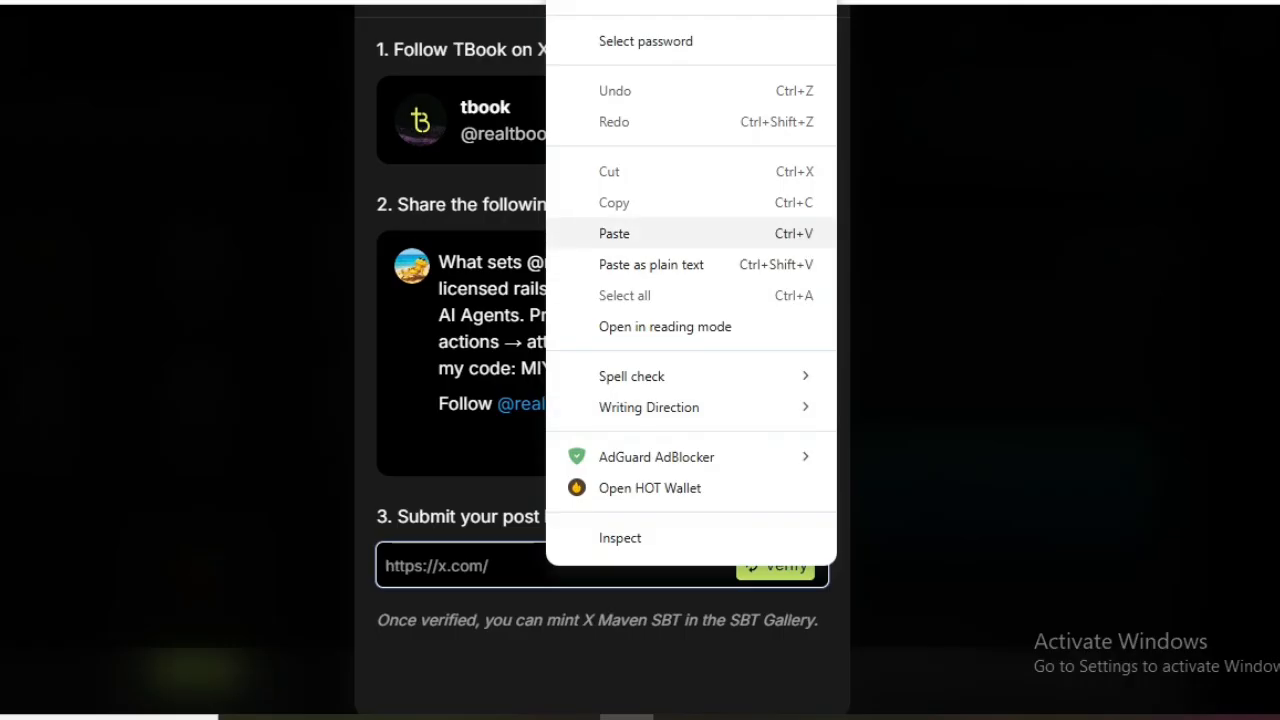
left_click(743, 283)
left_click(775, 565)
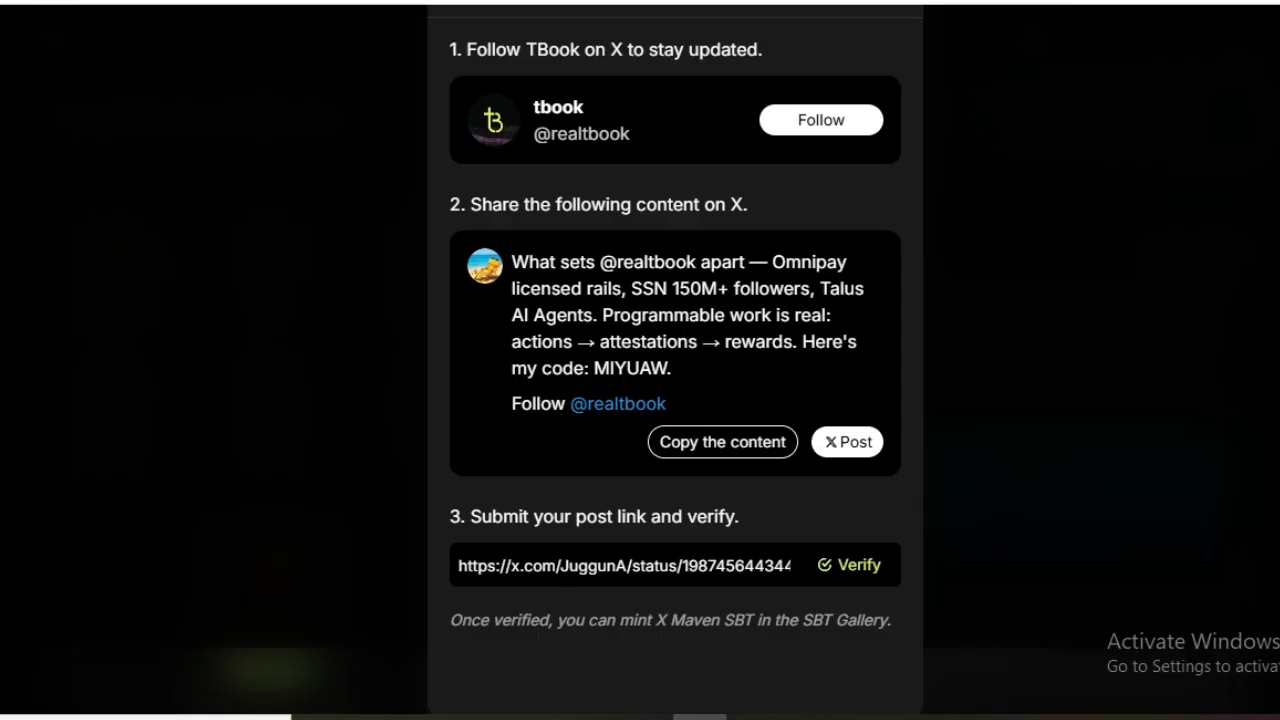
left_click(849, 565)
Review the remaining score booster tasks, including Register Sui Name, Telegram Premium, TON Address and the TBook SBTs
scroll(901, 530, "down", 1)
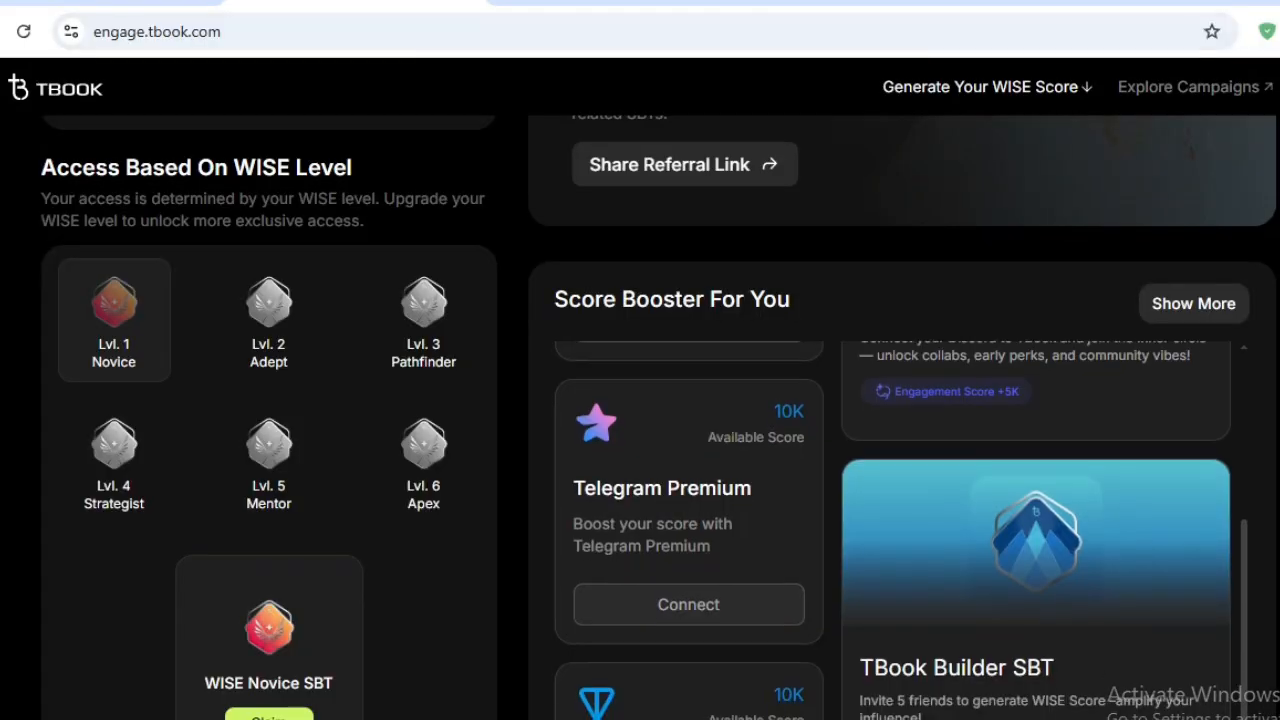
scroll(900, 530, "up", 5)
scroll(900, 530, "down", 10)
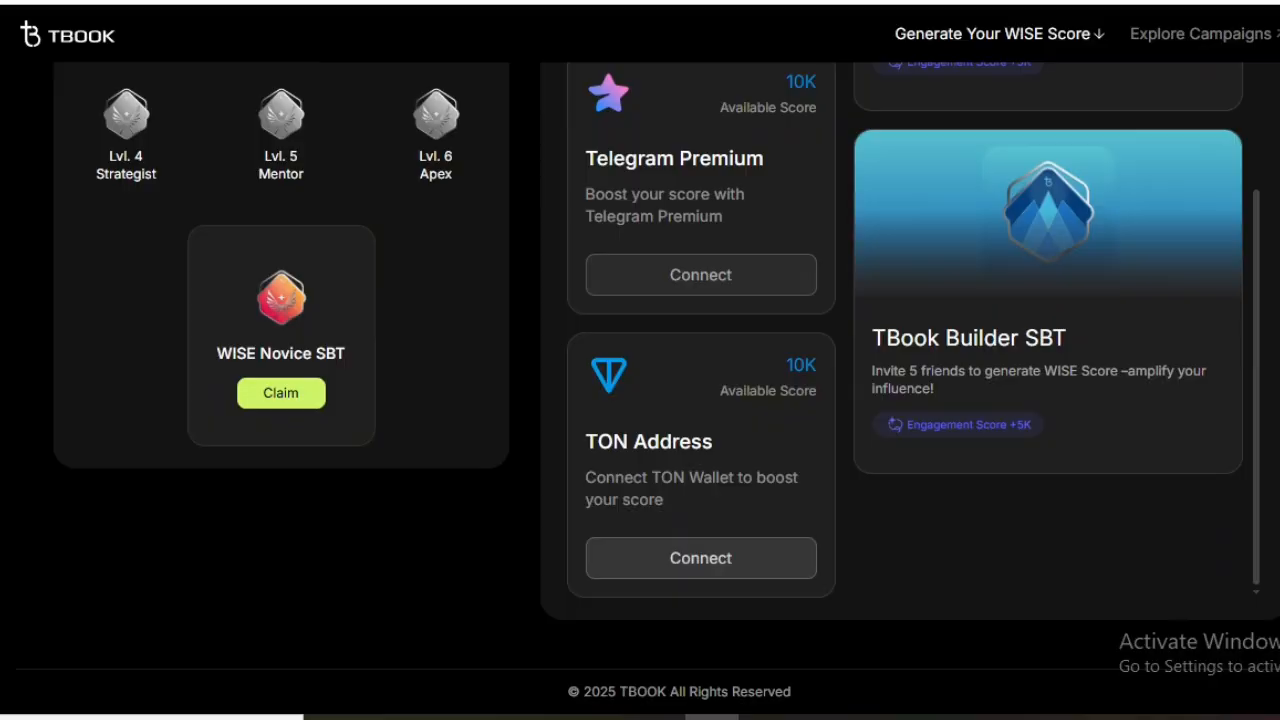
scroll(900, 340, "up", 5)
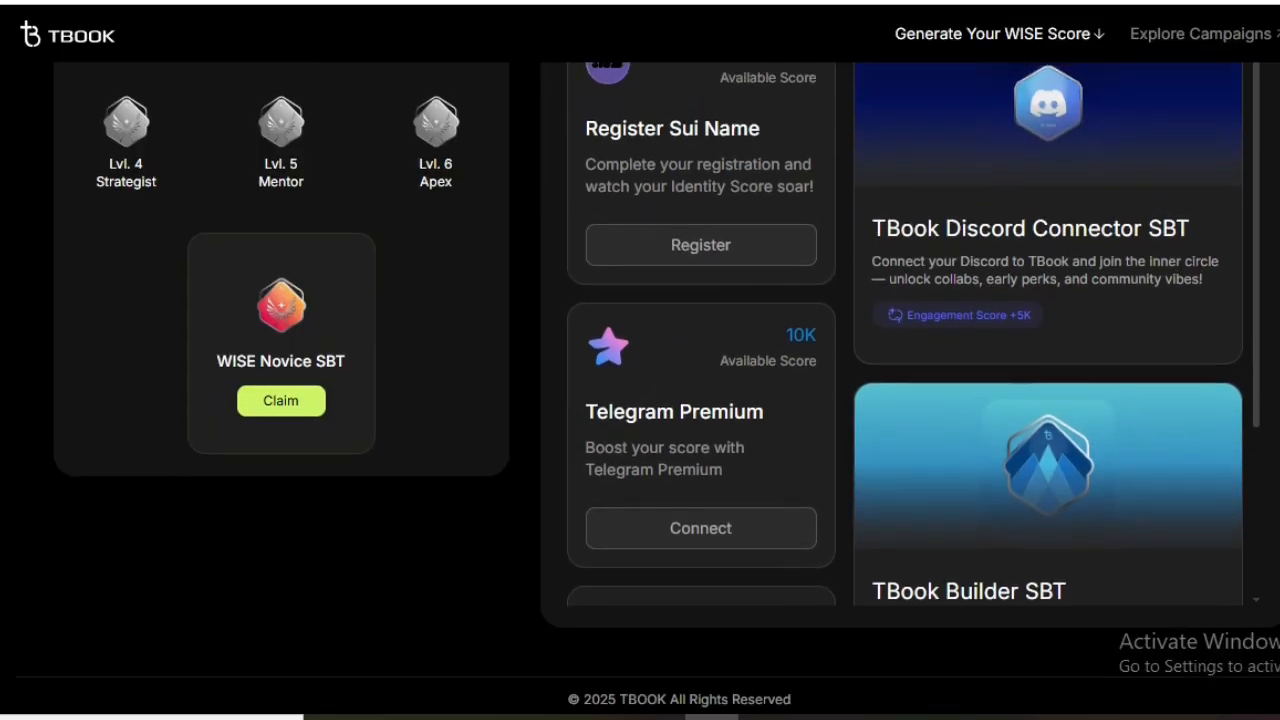
scroll(900, 330, "down", 3)
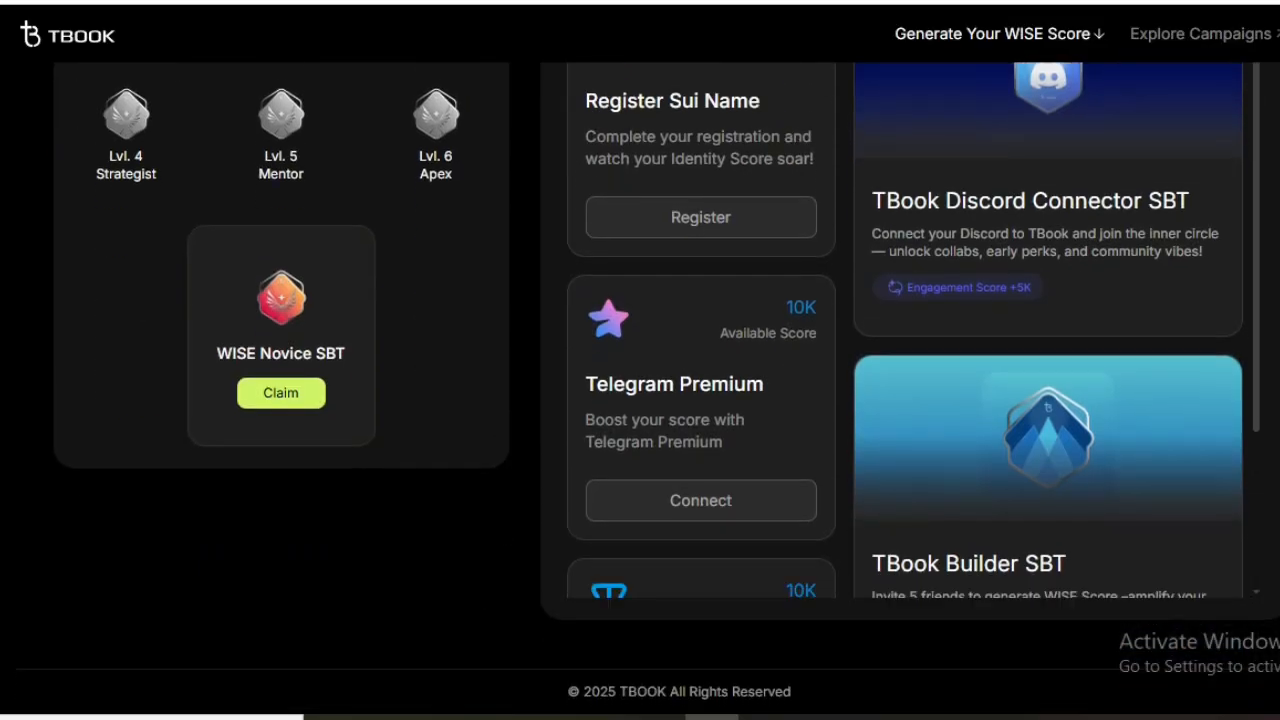
scroll(900, 330, "up", 3)
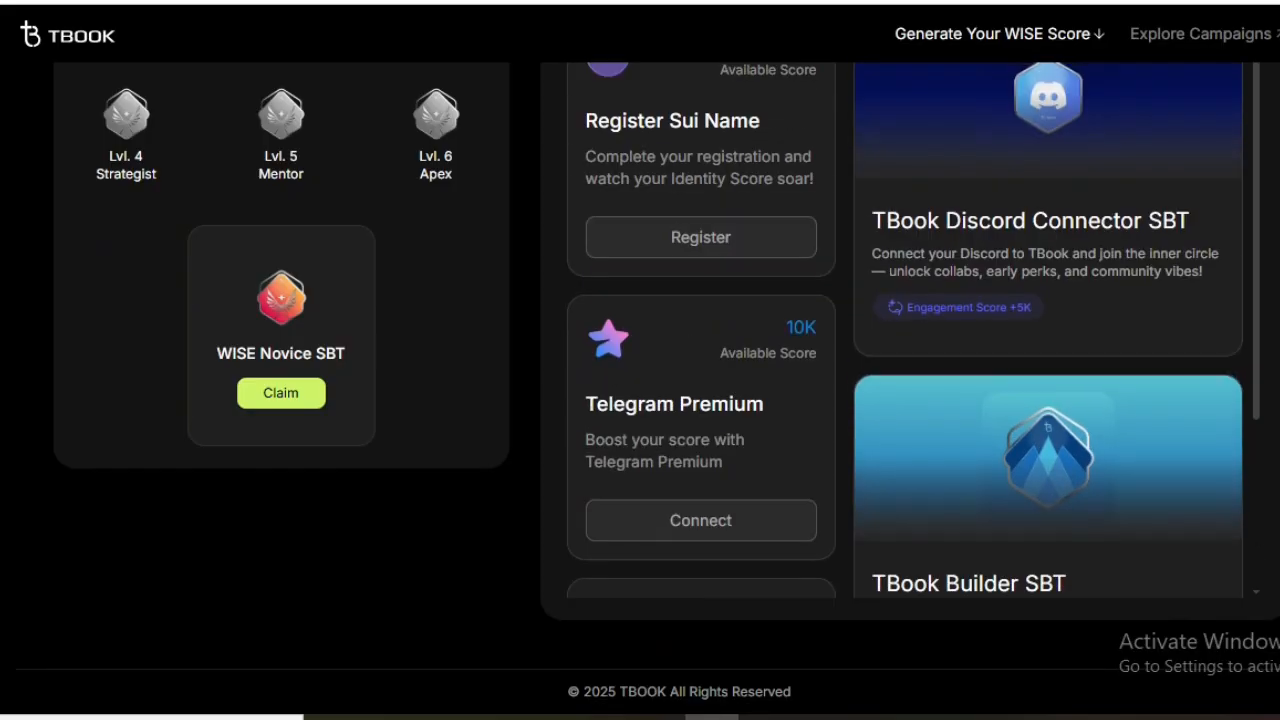
scroll(900, 330, "down", 3)
scroll(900, 330, "up", 3)
Check the updated WISE Credit Score and the rewards offered for the Lvl. 2 Adept access level
scroll(640, 380, "up", 5)
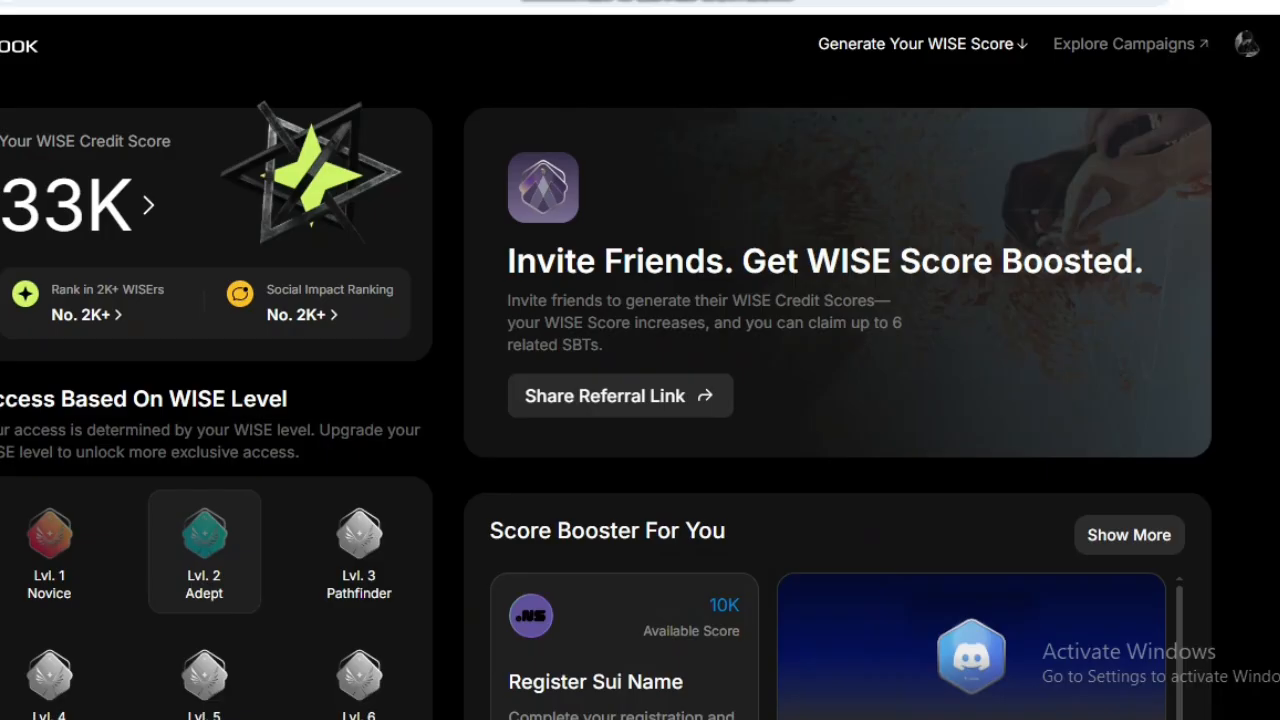
scroll(640, 400, "down", 3)
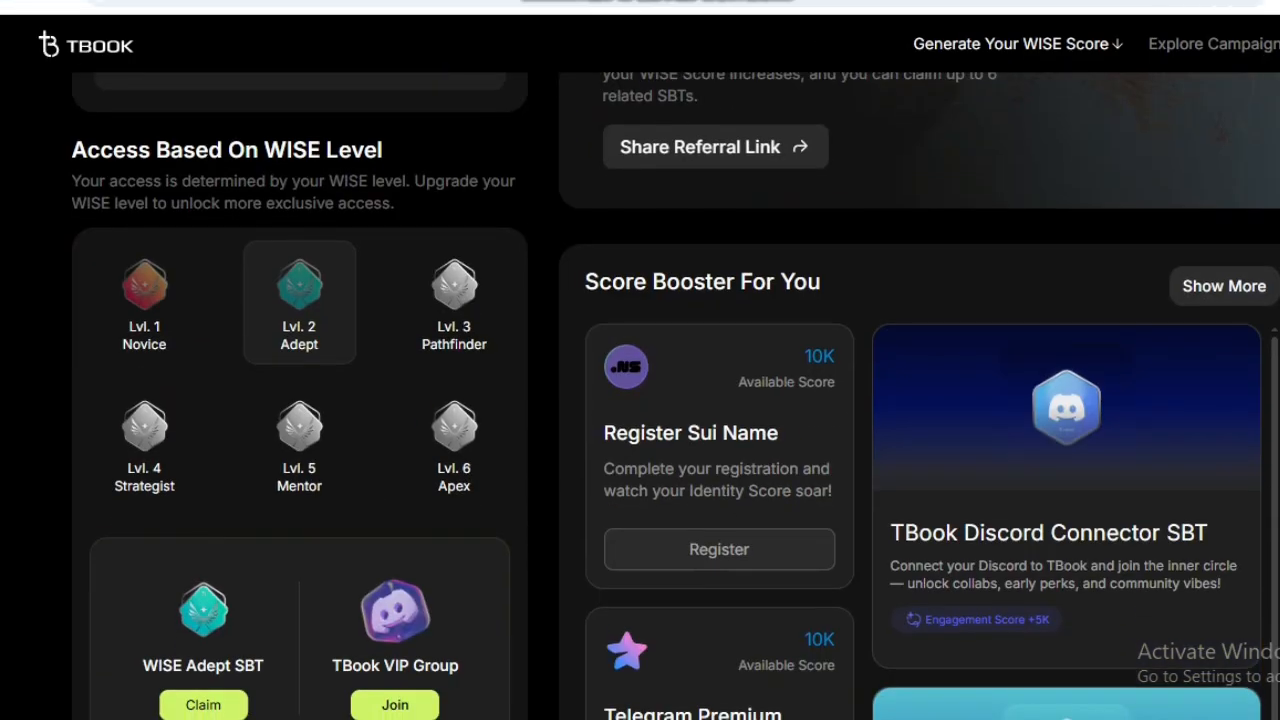
scroll(640, 400, "down", 1)
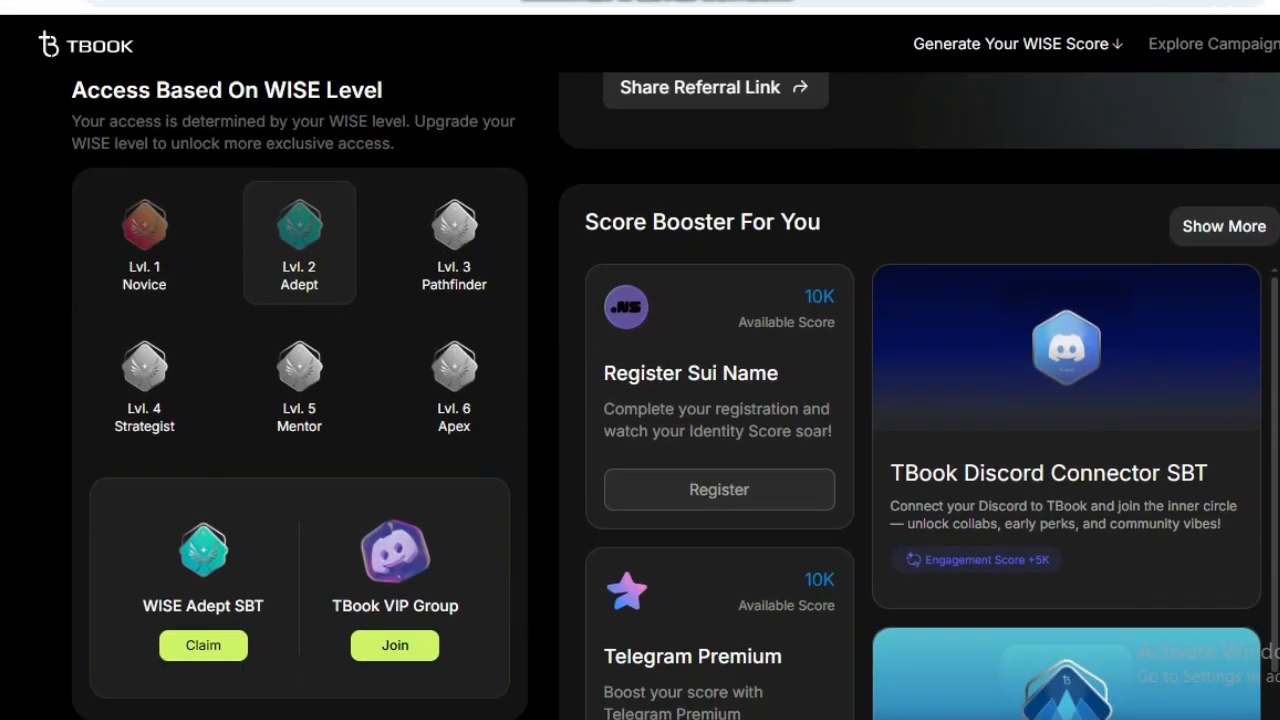
scroll(640, 400, "up", 3)
scroll(640, 400, "down", 4)
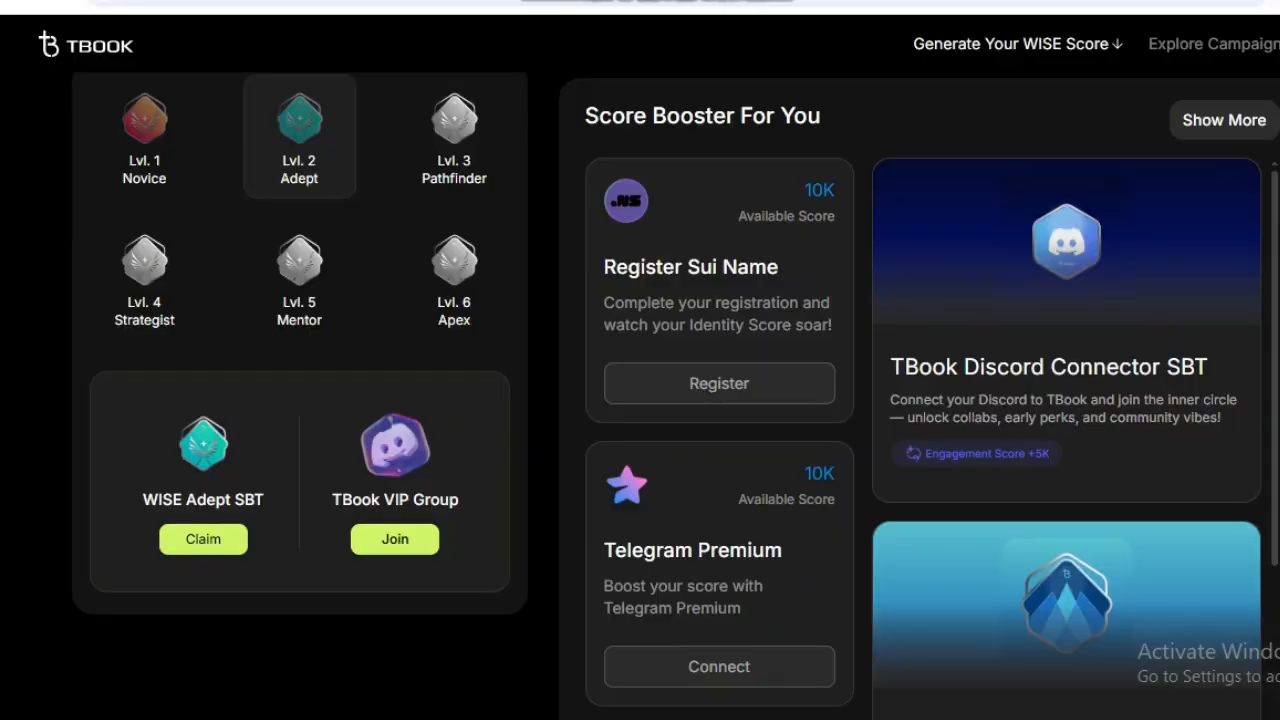
scroll(640, 400, "up", 5)
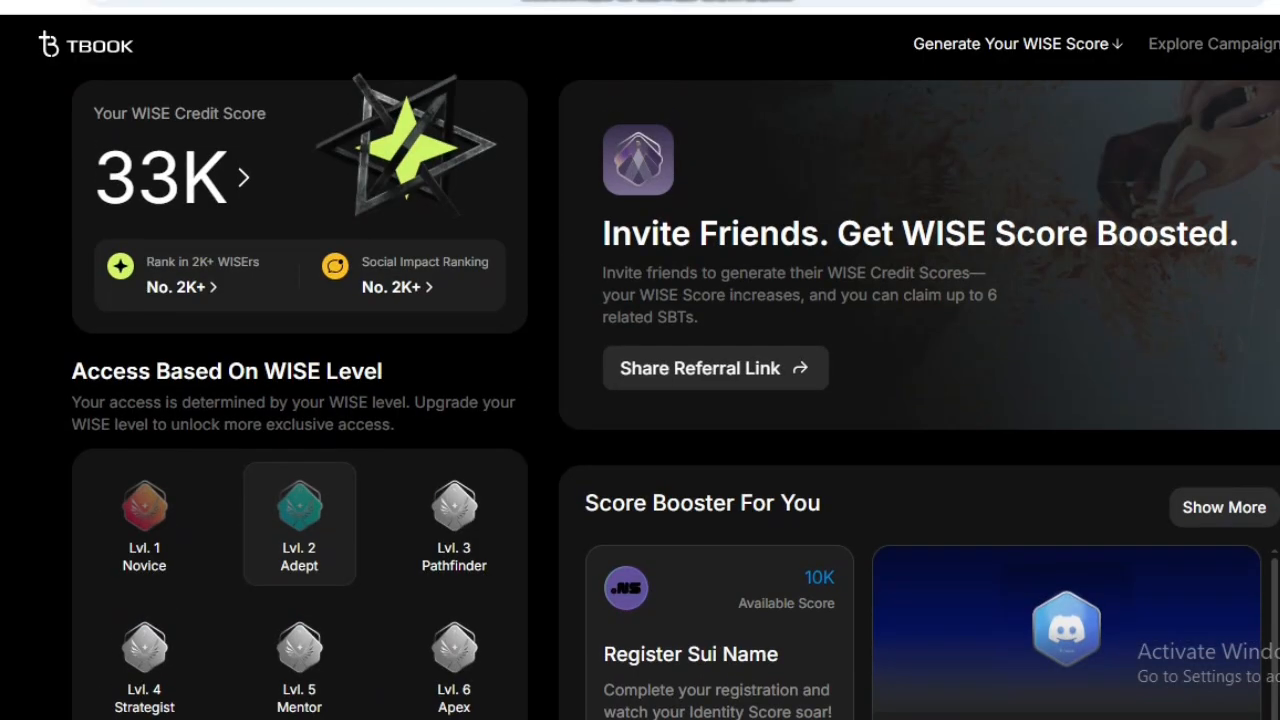